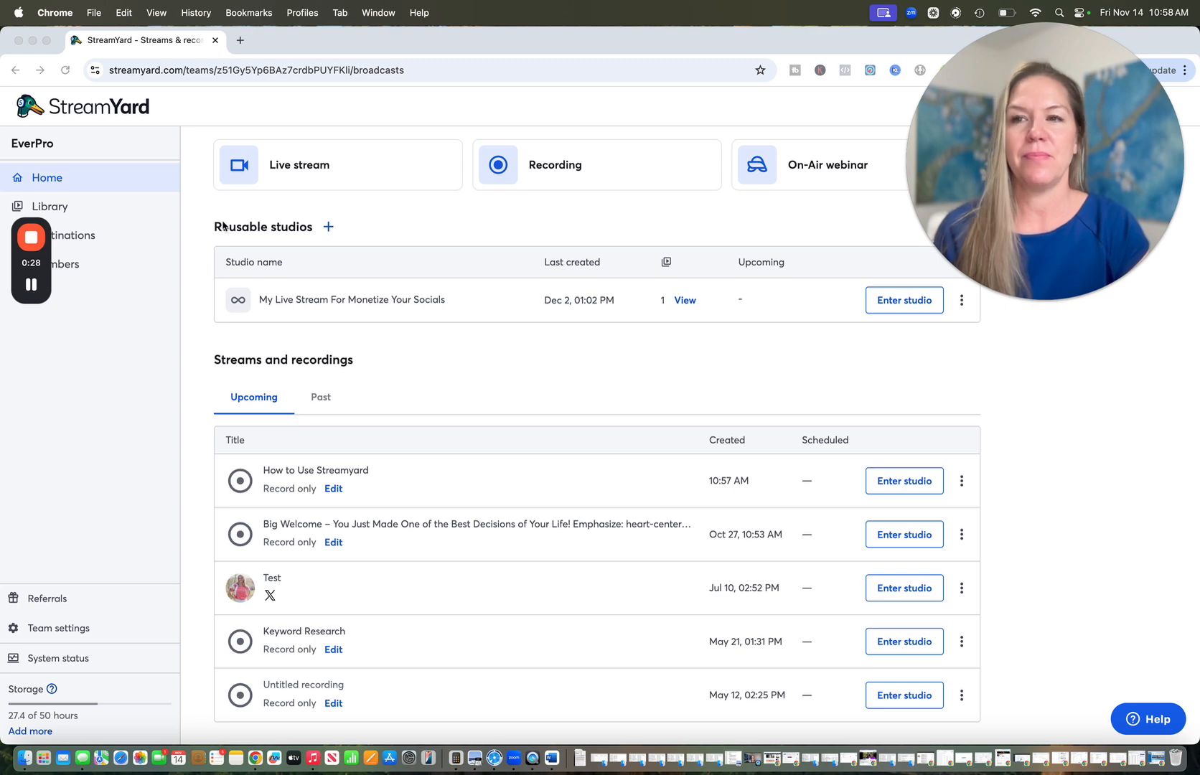
# - Open the destinations list and try to add a YouTube live stream destination
pyautogui.click(73, 237)
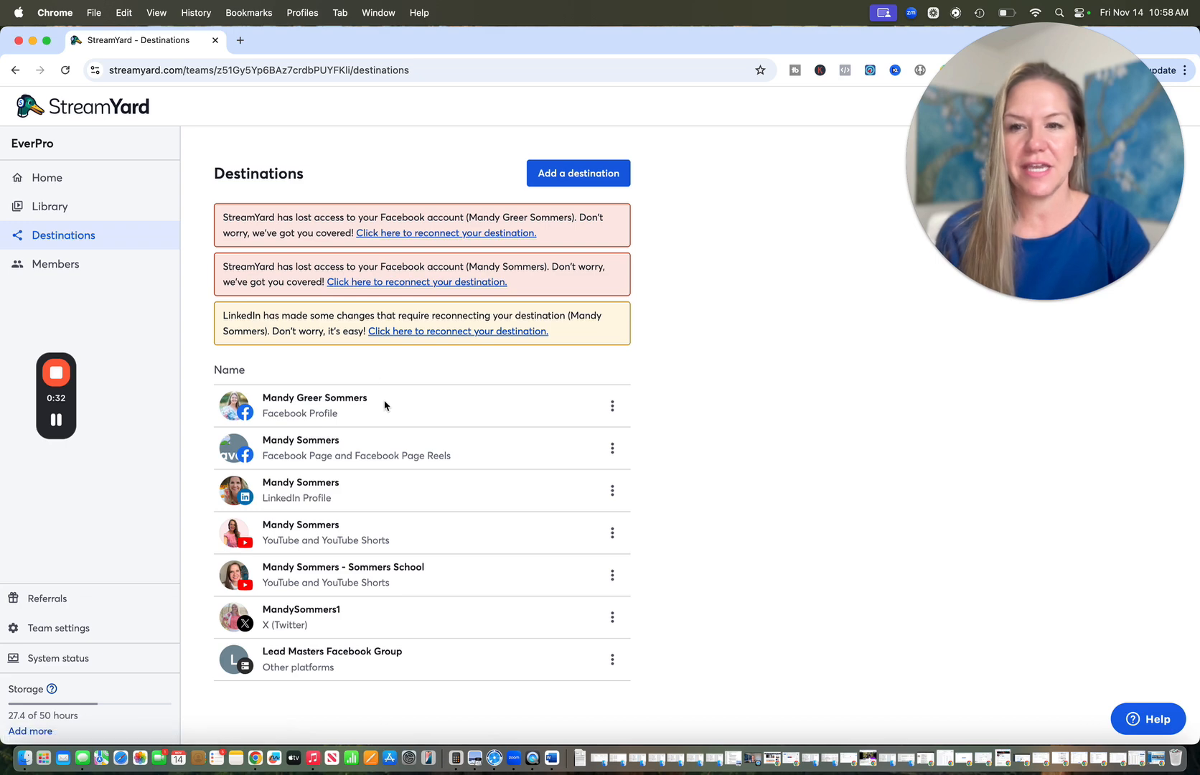
pyautogui.click(543, 184)
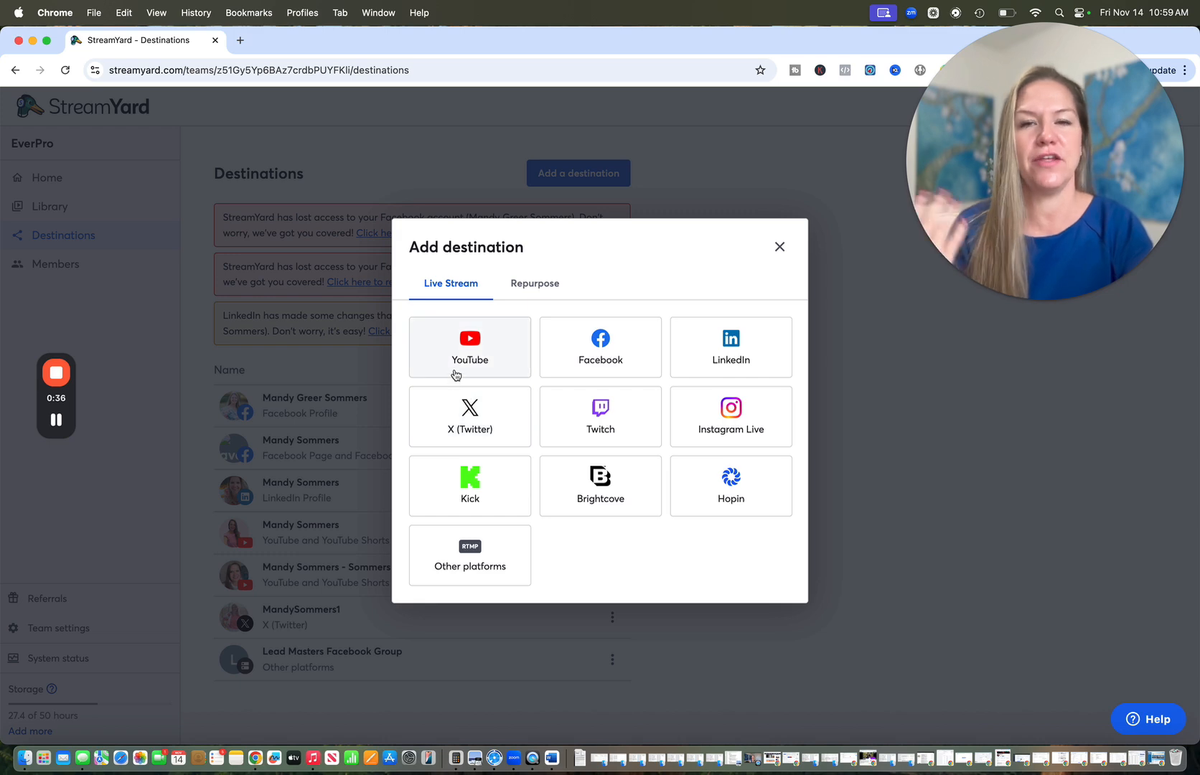
pyautogui.click(475, 339)
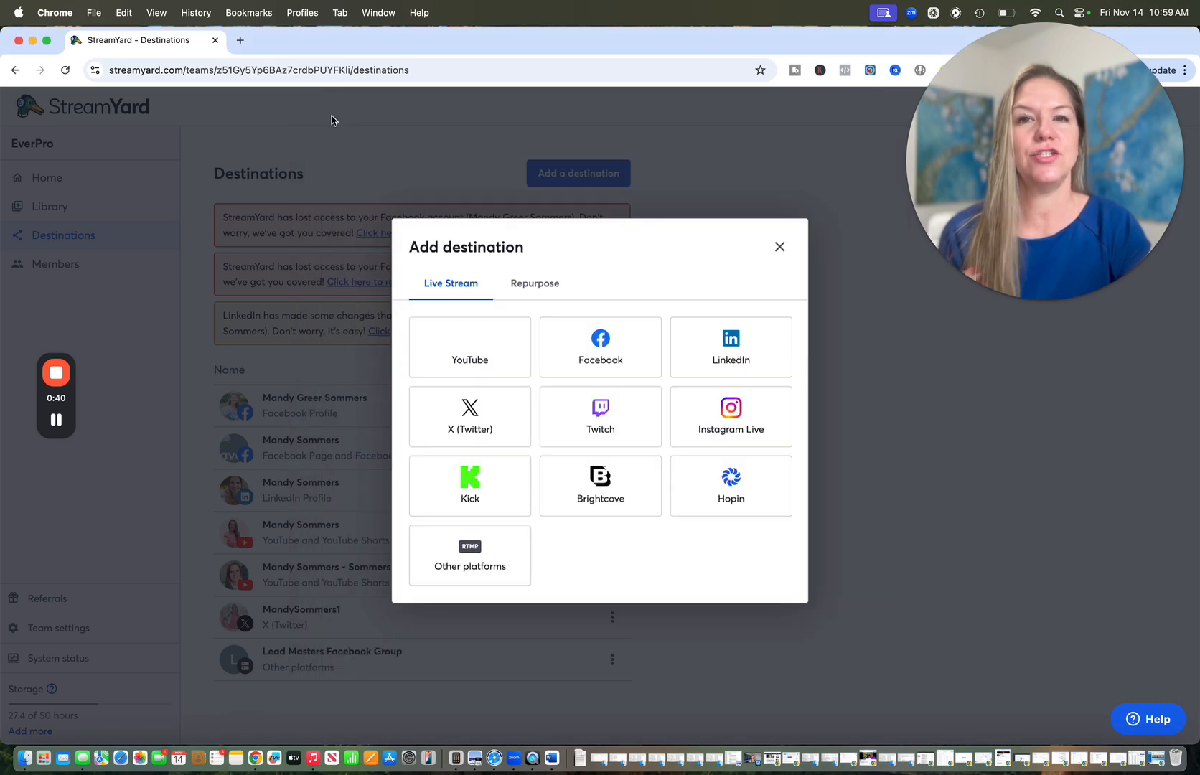
pyautogui.click(332, 117)
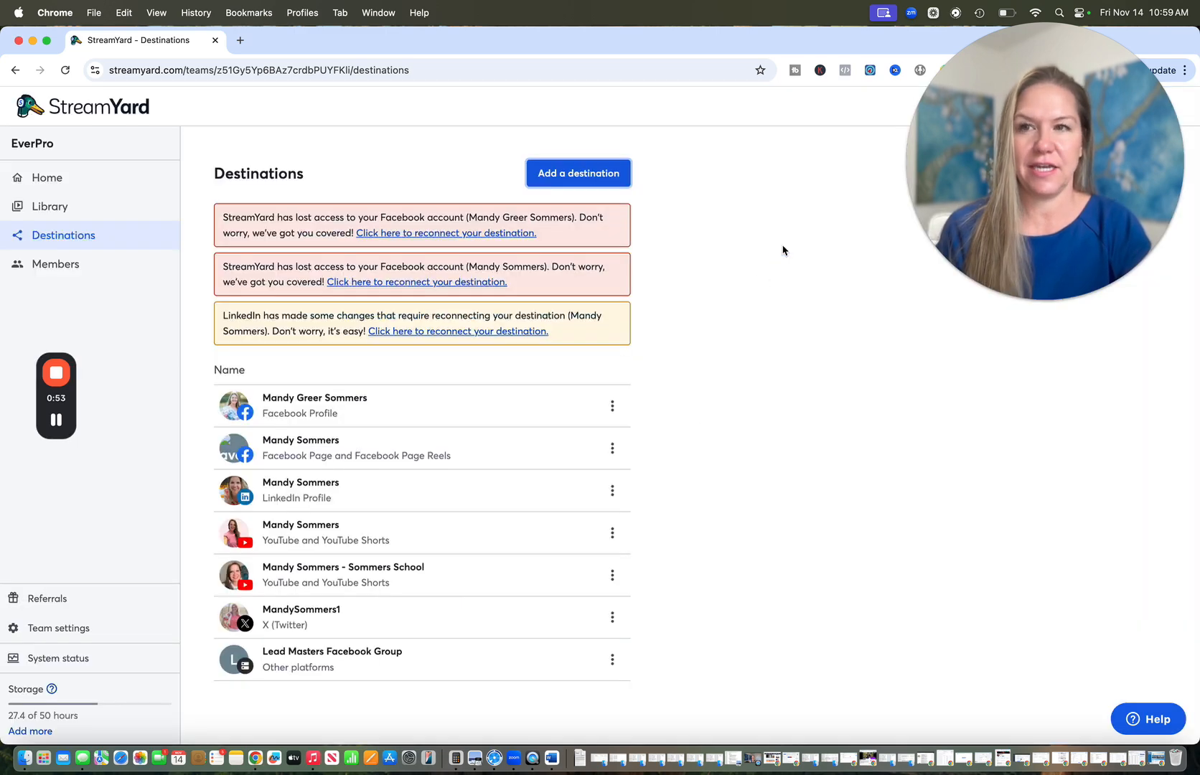
pyautogui.click(780, 247)
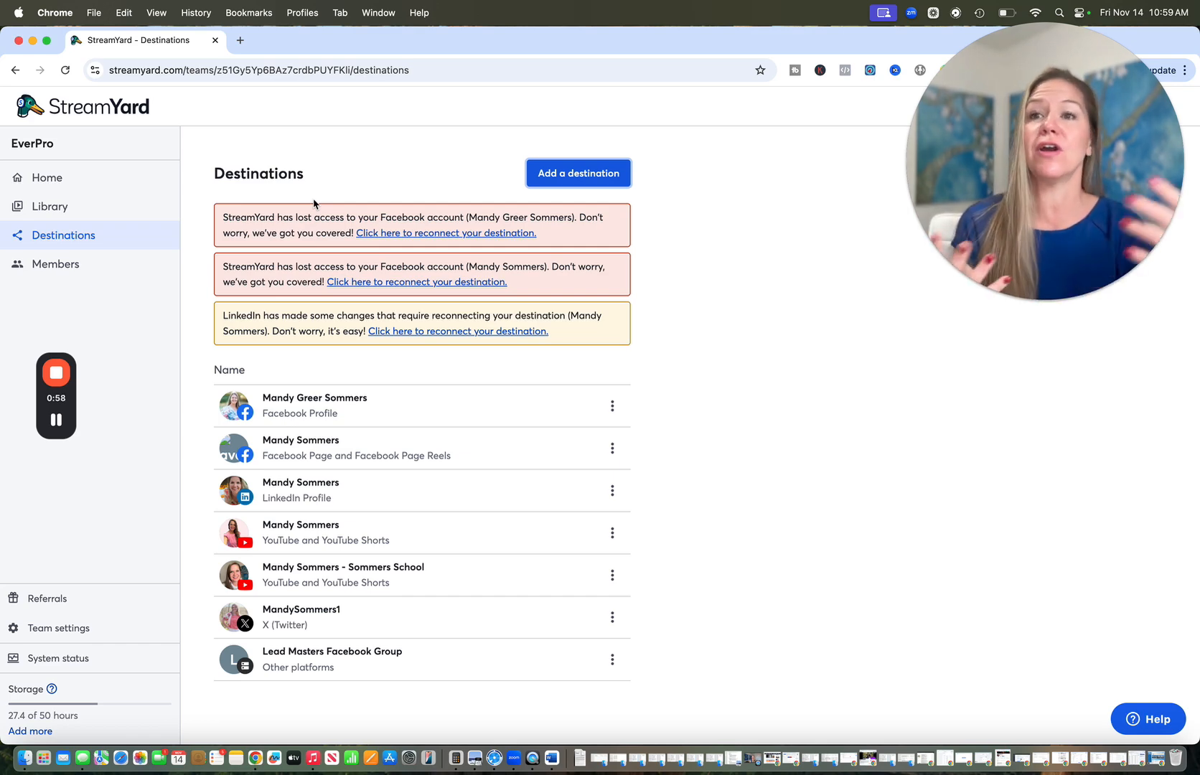
# - Return to the home page and start a new studio live stream with the first YouTube channel as its destination
pyautogui.click(66, 183)
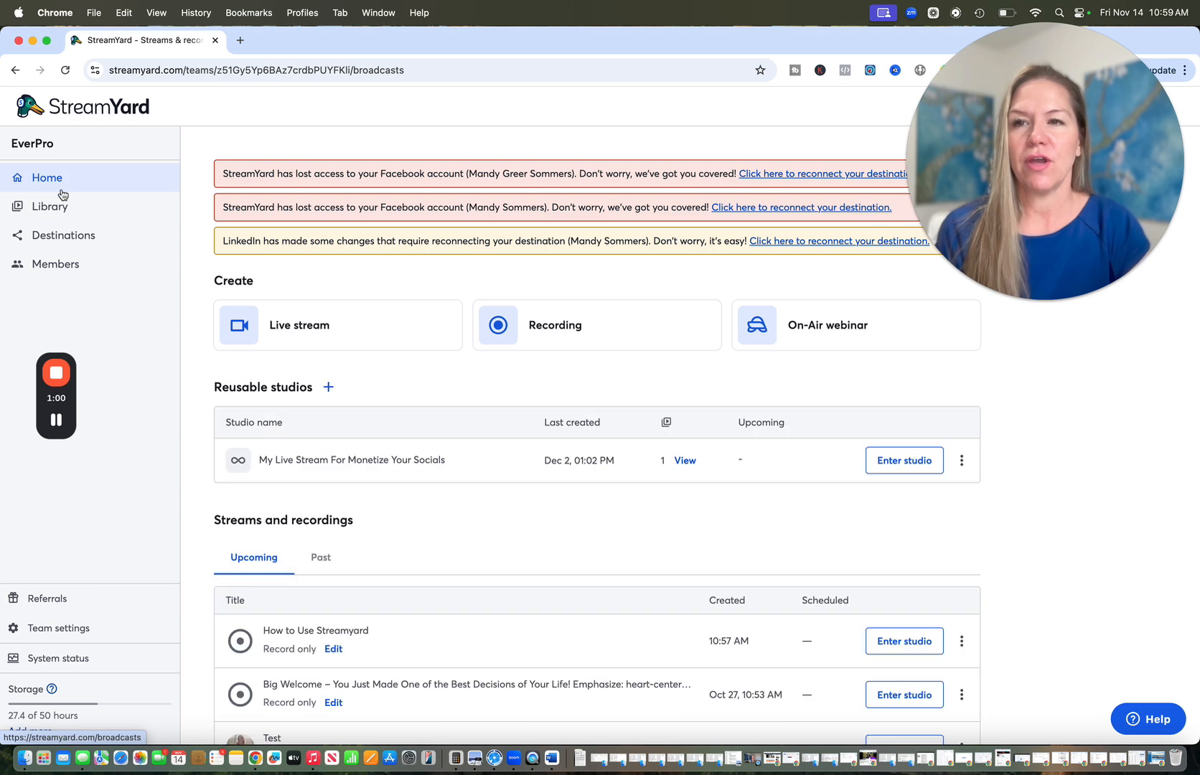
pyautogui.scroll(-3, 242, 227)
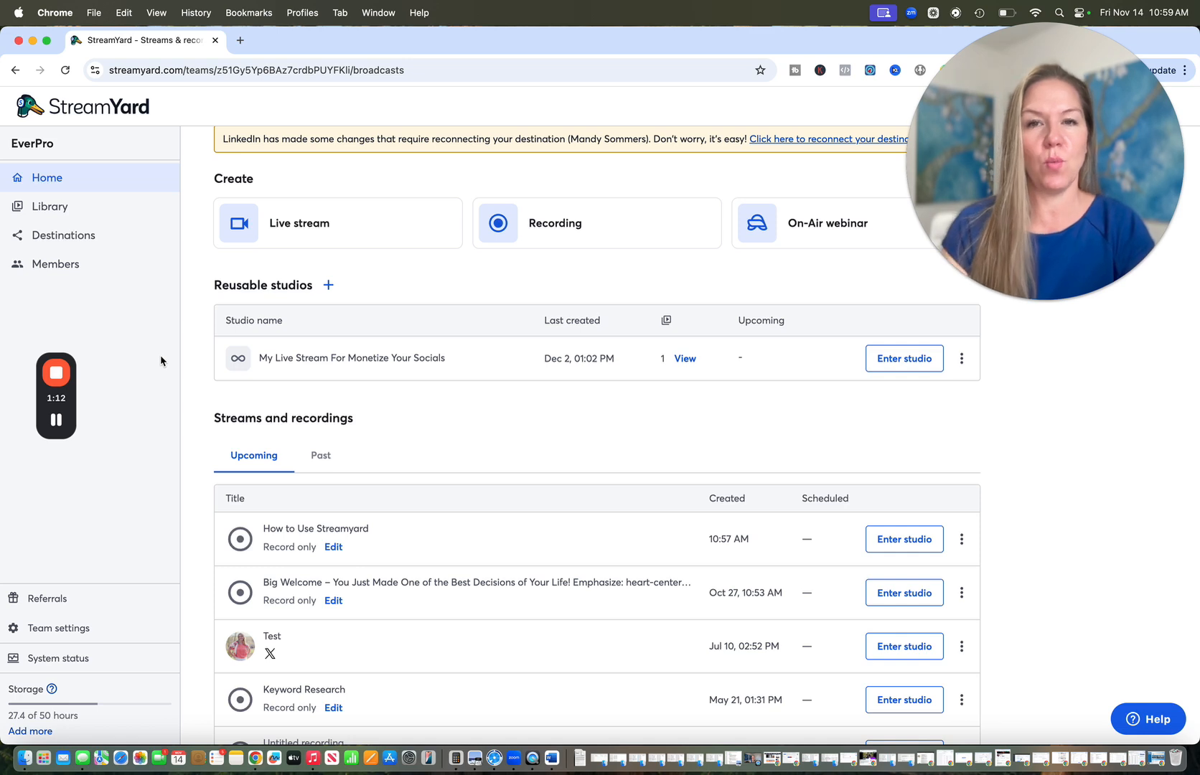
pyautogui.moveTo(57, 423)
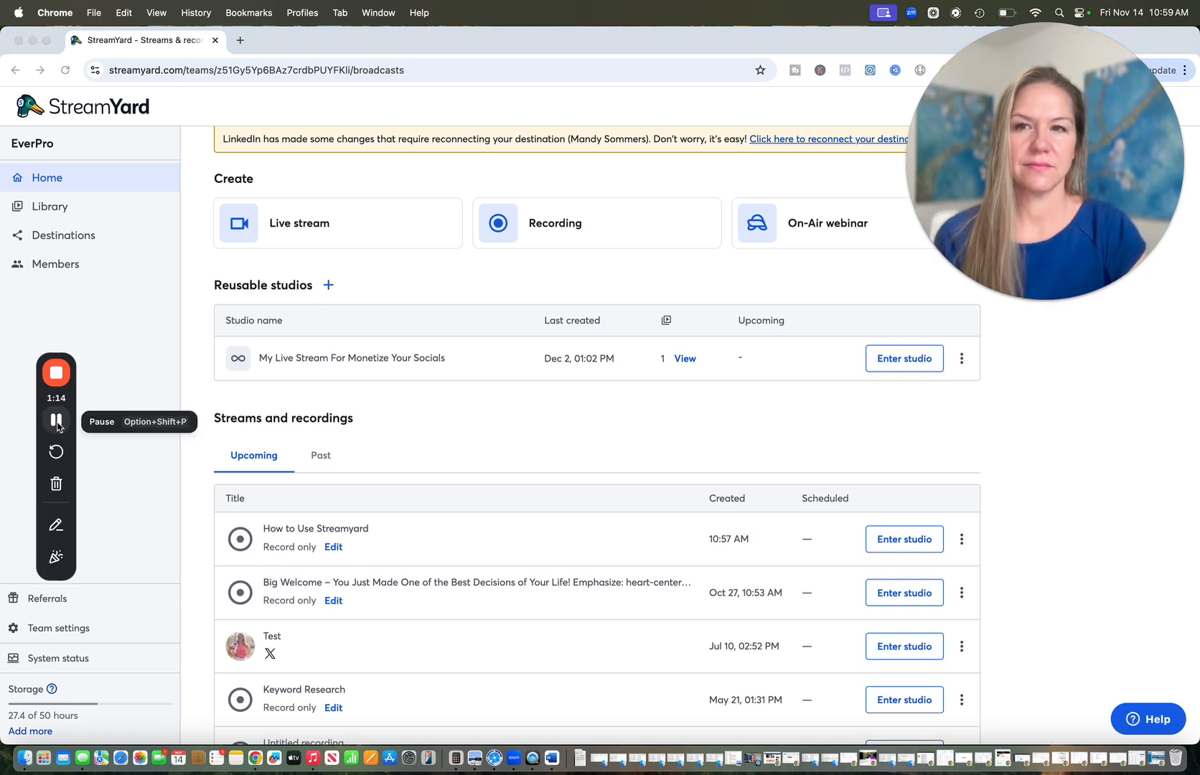
pyautogui.click(261, 231)
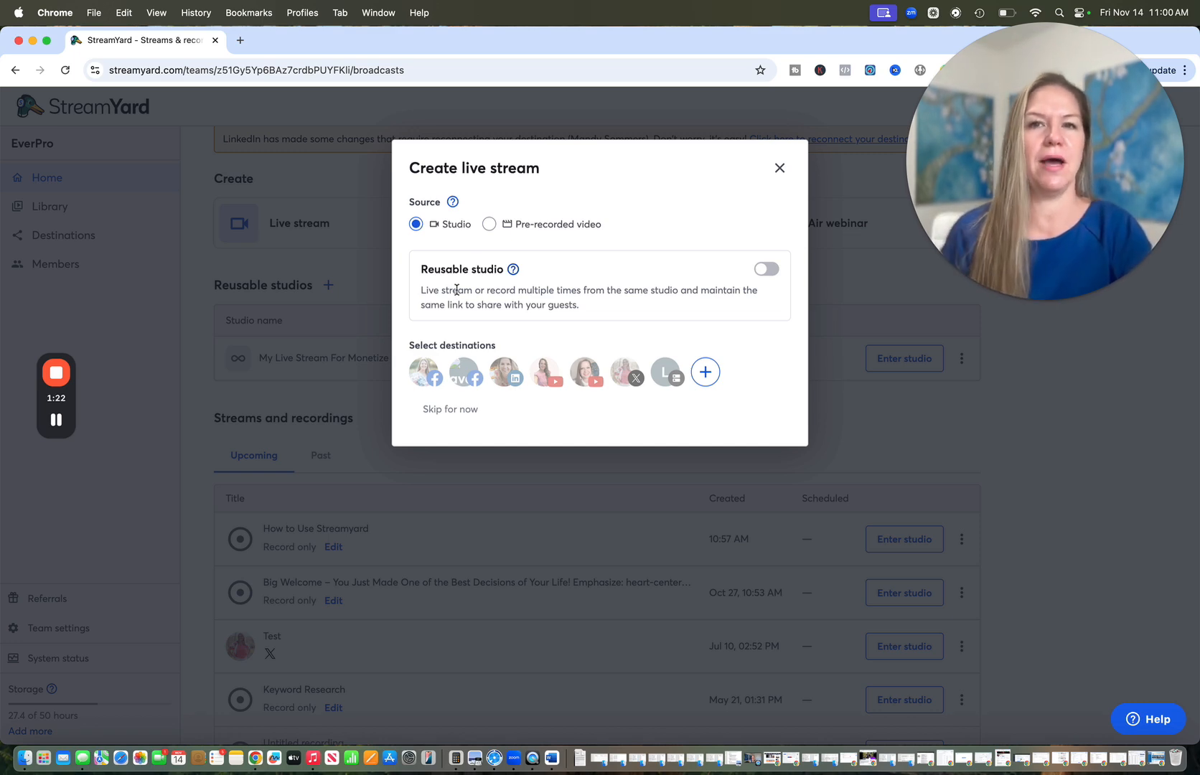
pyautogui.click(545, 378)
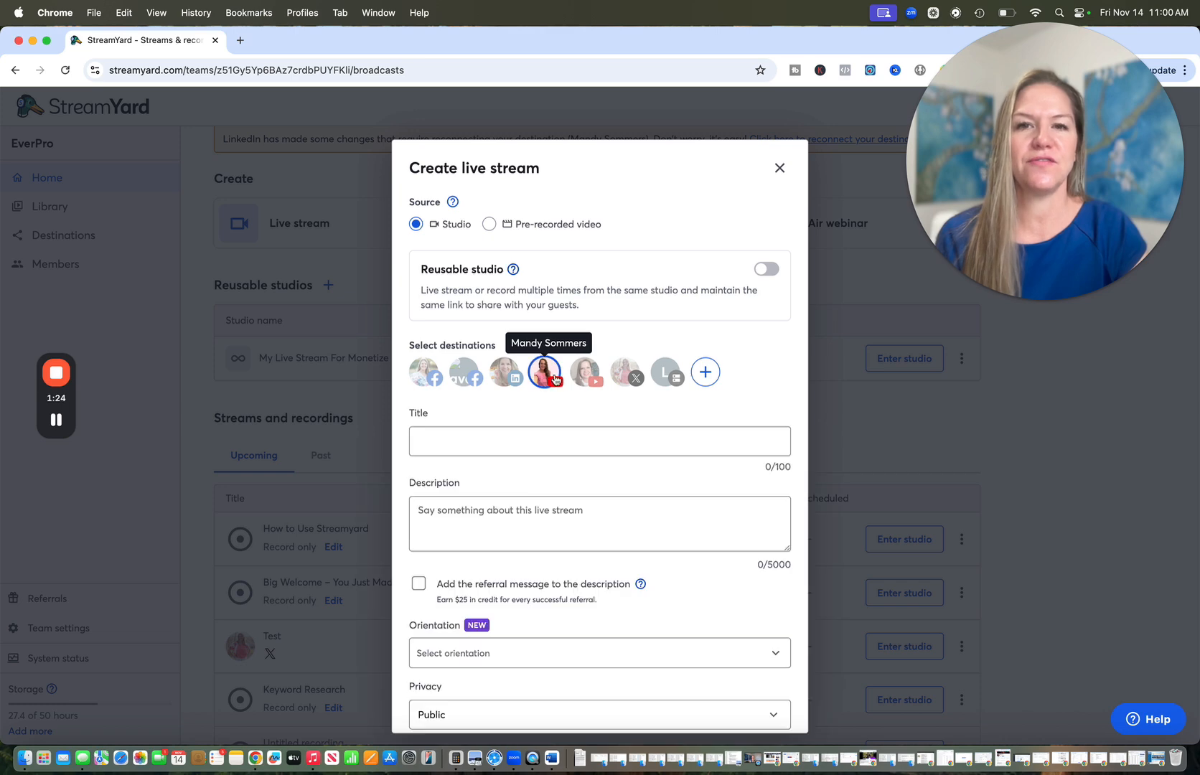
# - Try out the second YouTube channel, X, LinkedIn and Facebook page as extra stream destinations and deselect each of them
pyautogui.click(585, 372)
pyautogui.click(585, 372)
pyautogui.click(635, 374)
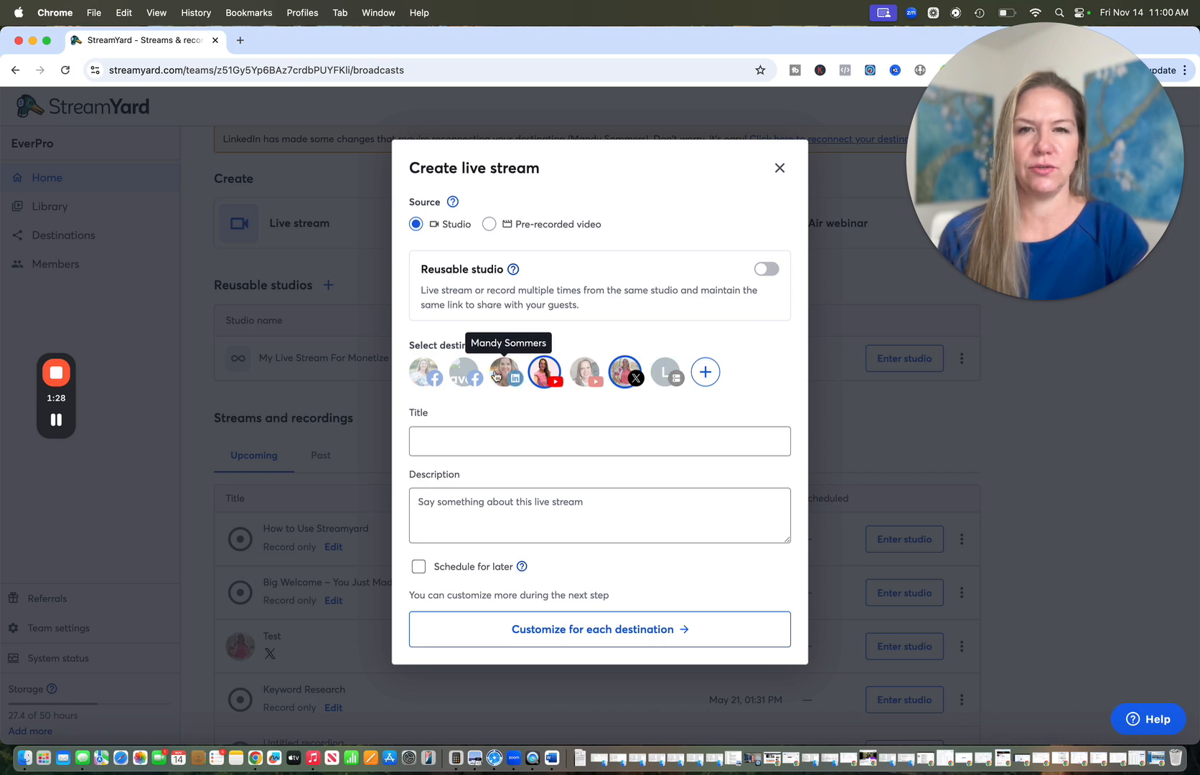
pyautogui.click(502, 373)
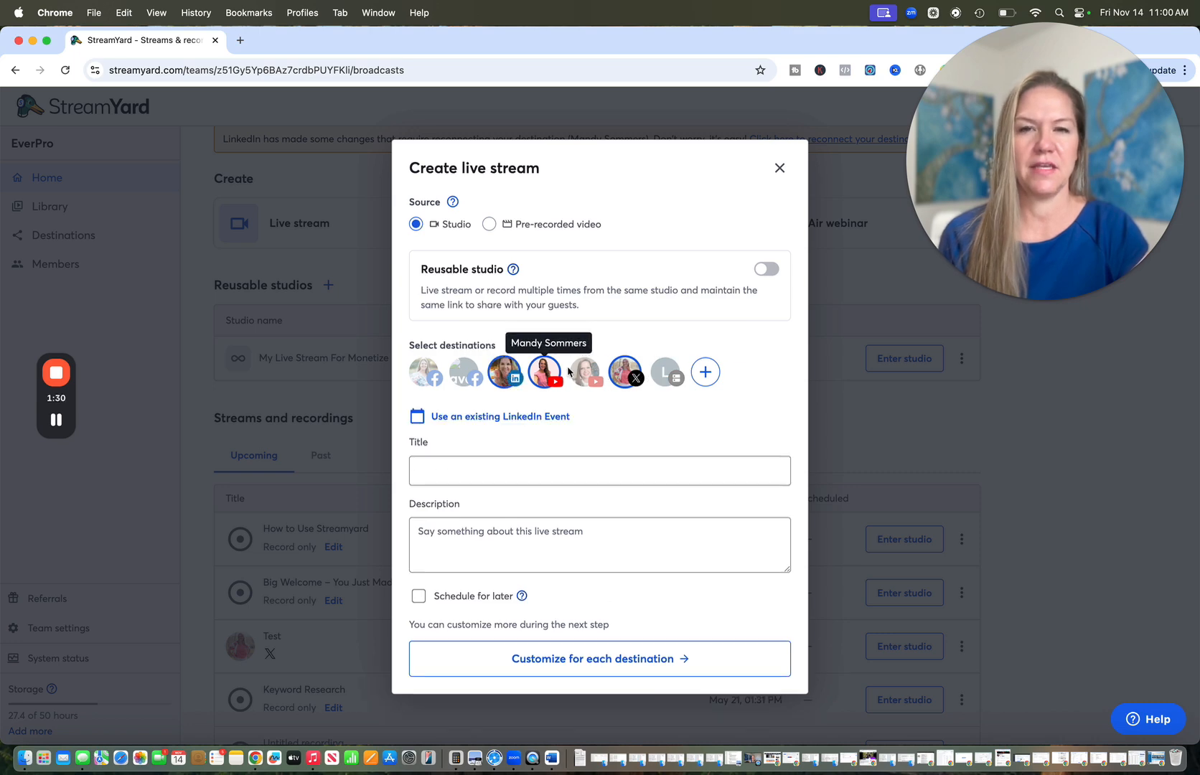
pyautogui.click(625, 376)
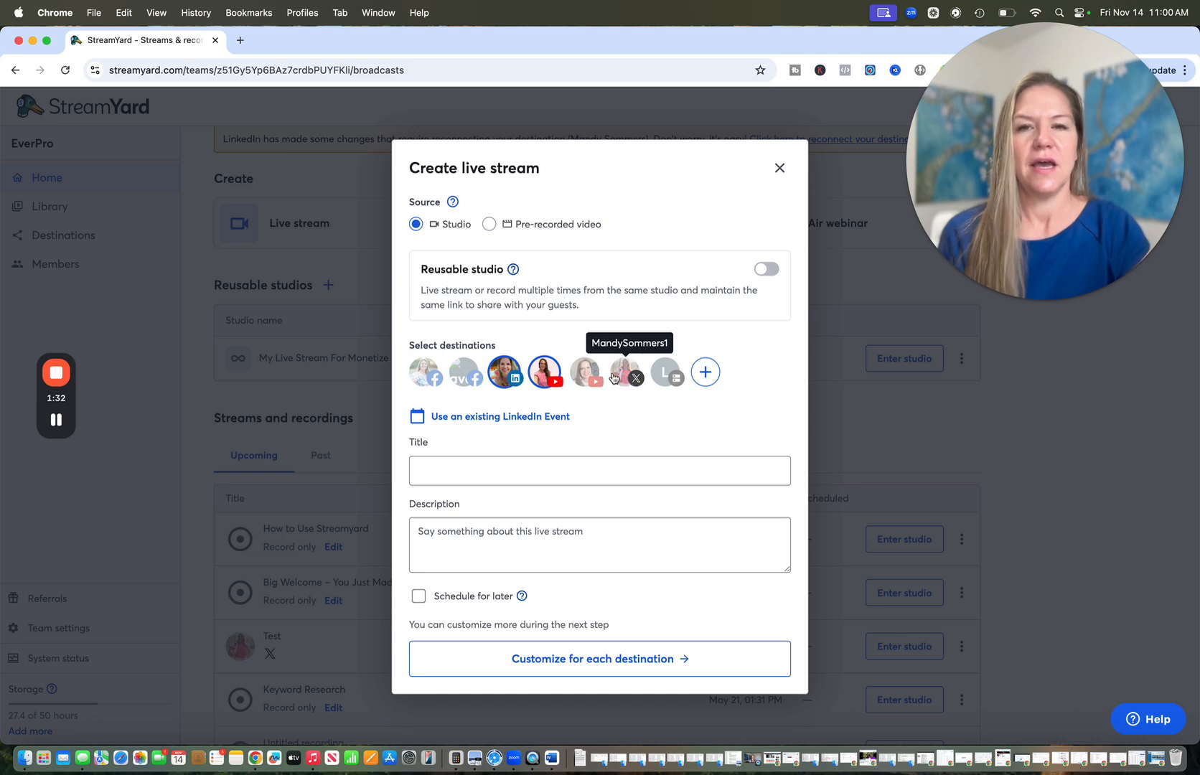
pyautogui.click(464, 374)
pyautogui.click(507, 375)
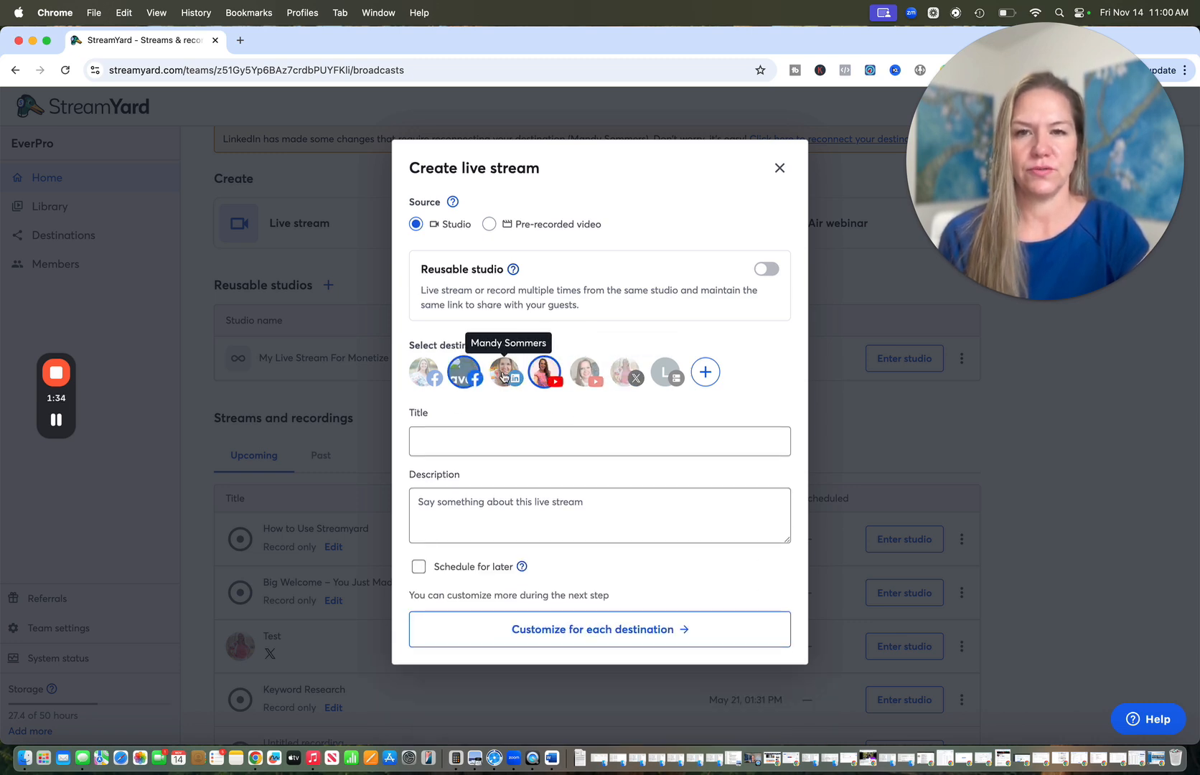
pyautogui.click(463, 374)
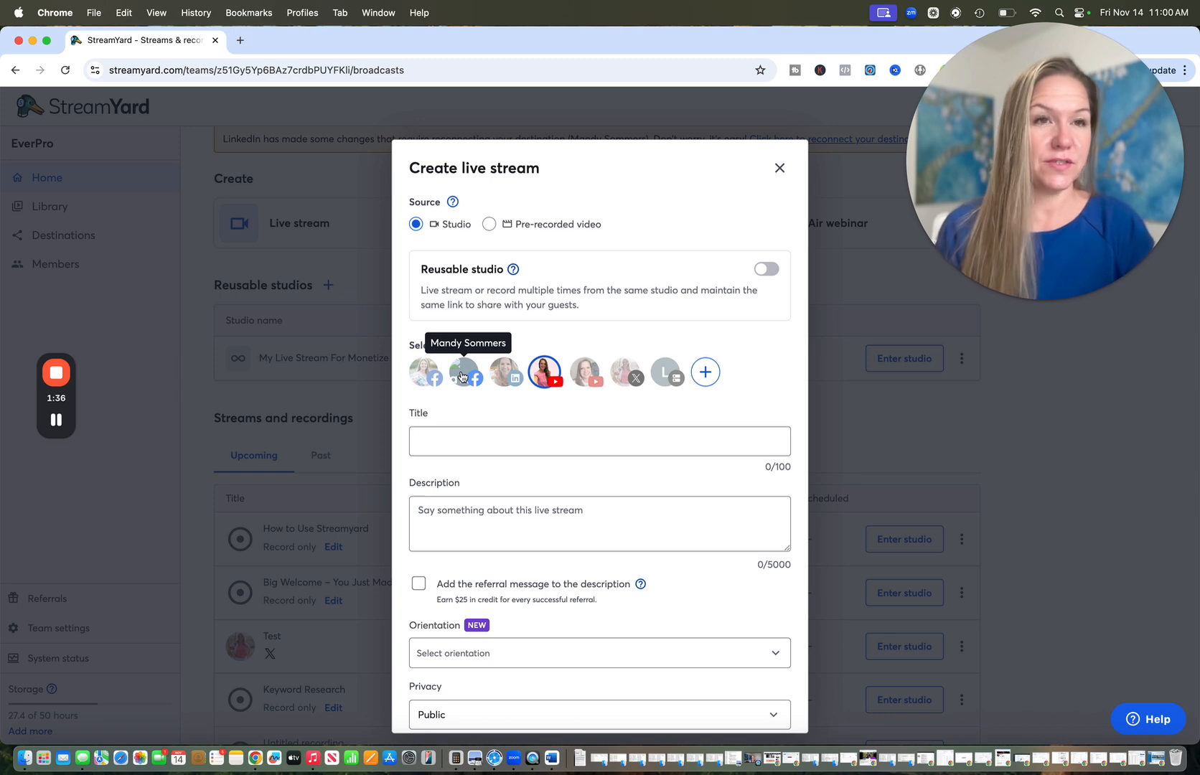
# - Title the live stream "How to Use Streamyard to Stream on Youtube"
pyautogui.click(439, 445)
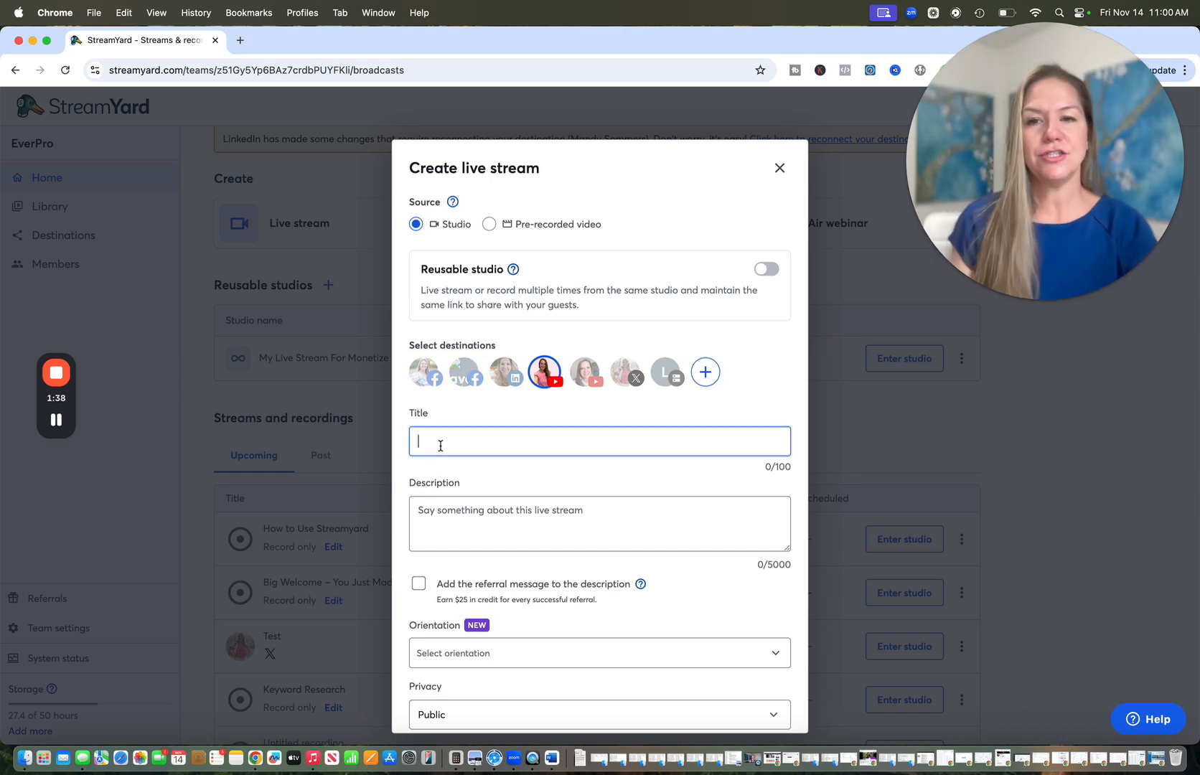
pyautogui.click(449, 516)
pyautogui.scroll(-1, 449, 515)
pyautogui.click(439, 416)
pyautogui.write('How to U')
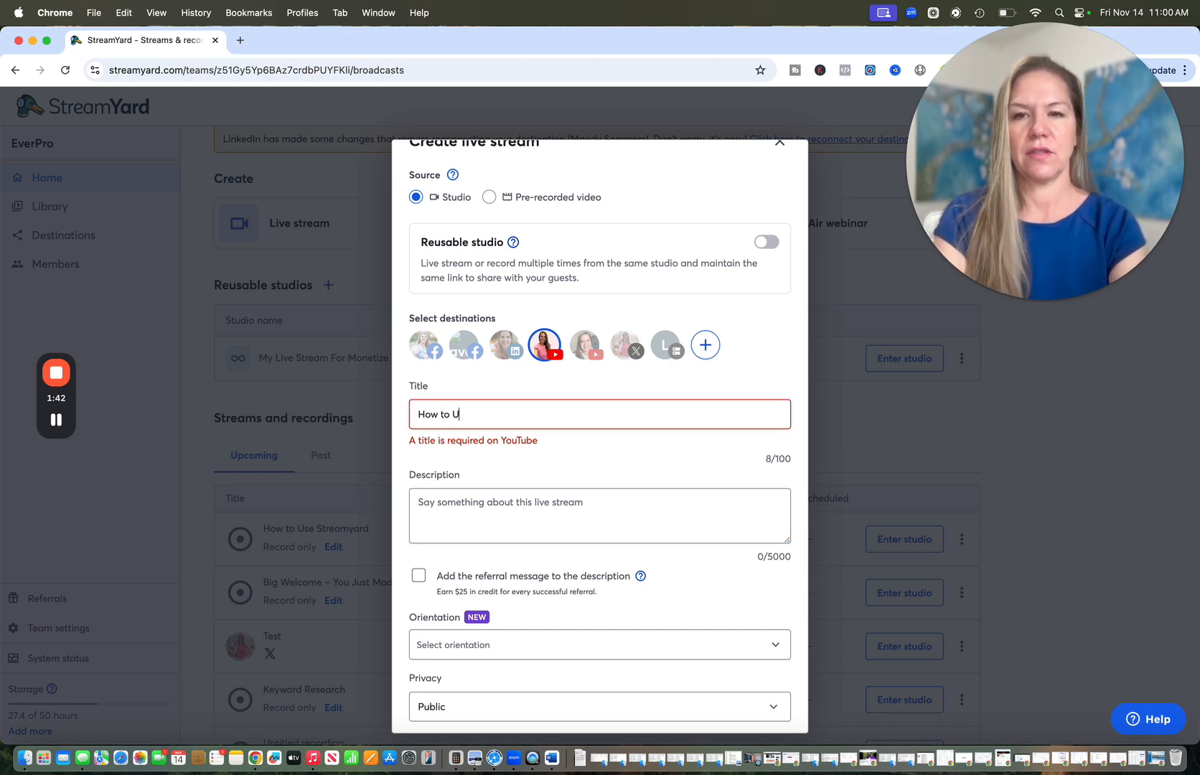
pyautogui.write('se Stream')
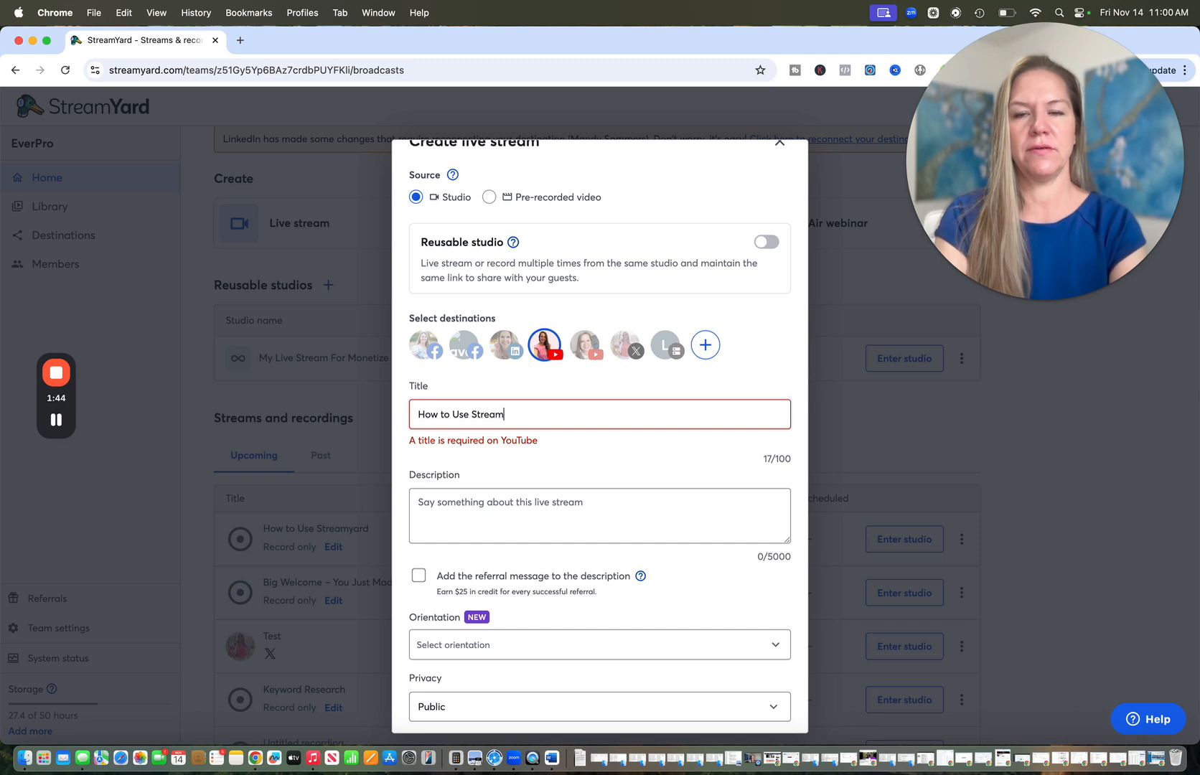
pyautogui.write('yard to')
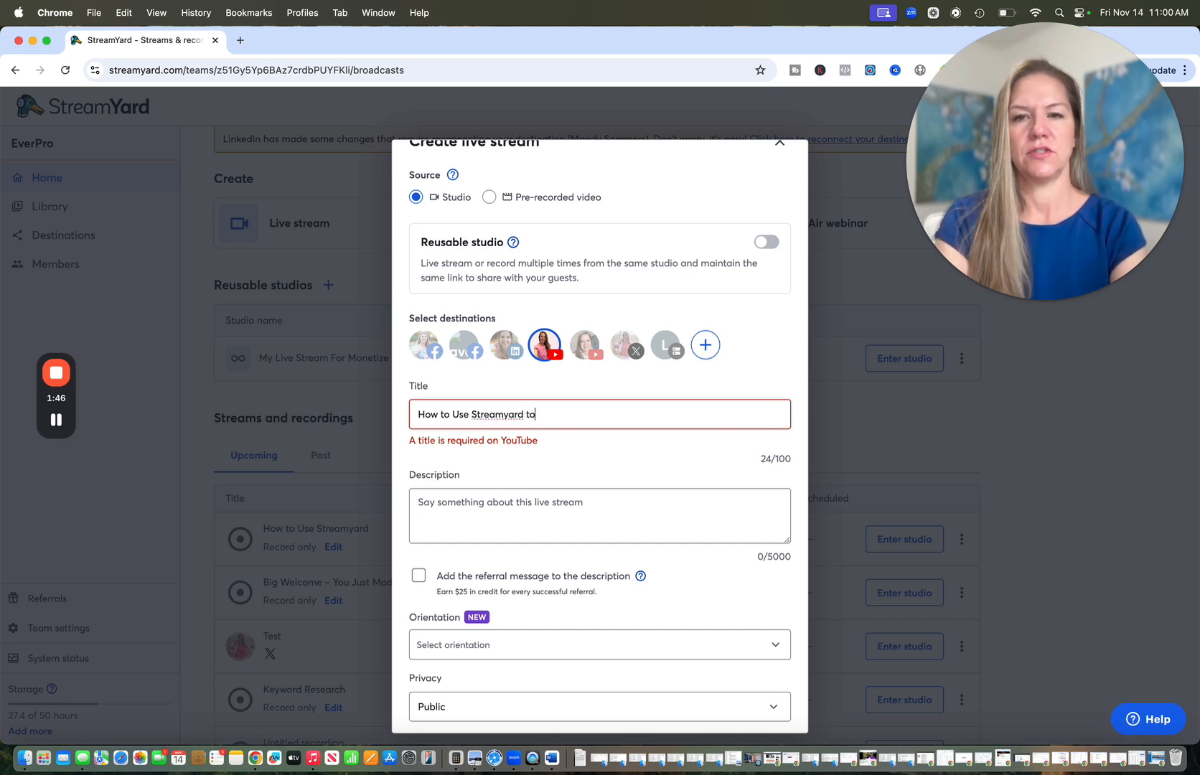
pyautogui.write(' Stream on Youtube')
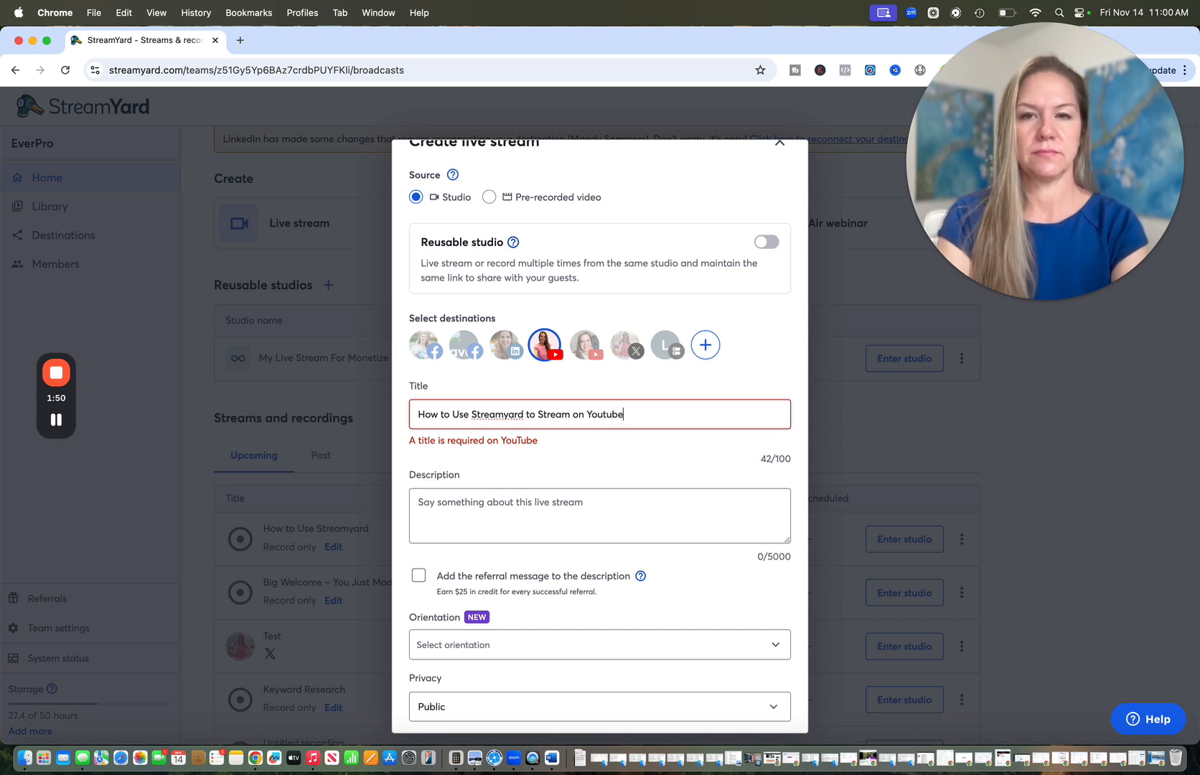
# - Try the Landscape + Portrait orientation for the live stream, and settle on Landscape
pyautogui.click(459, 498)
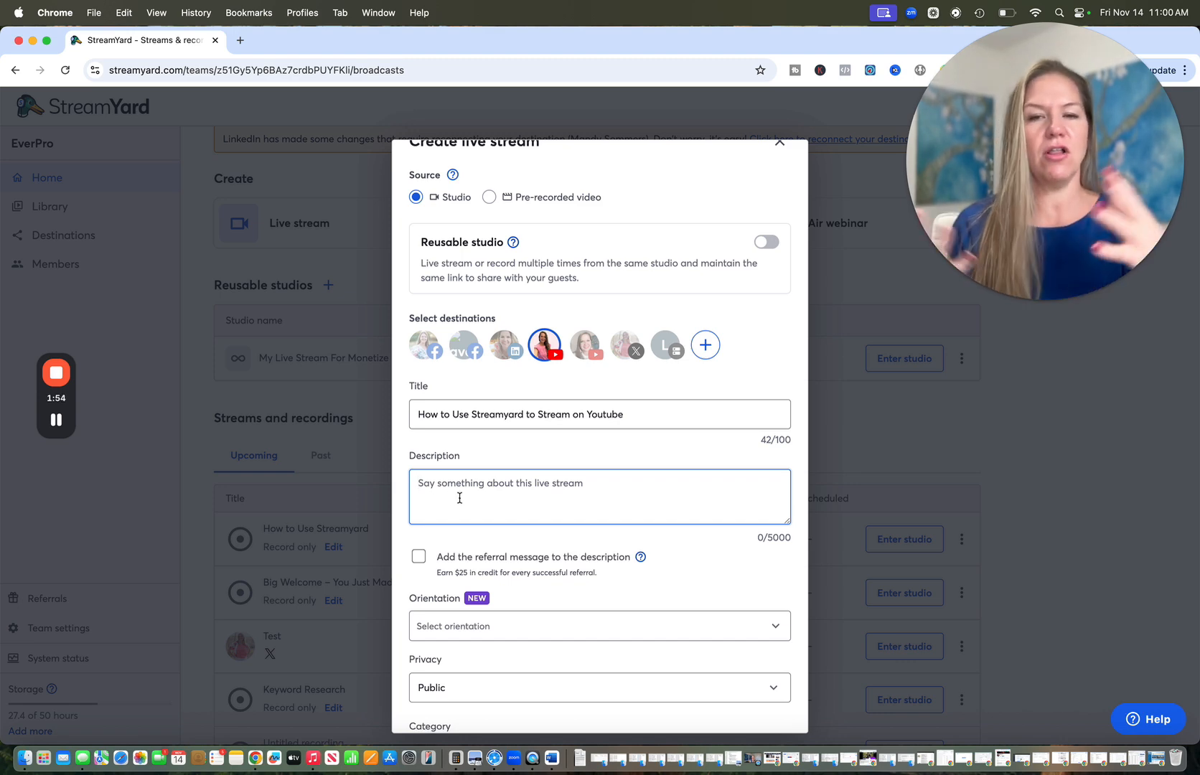
pyautogui.scroll(-3, 461, 531)
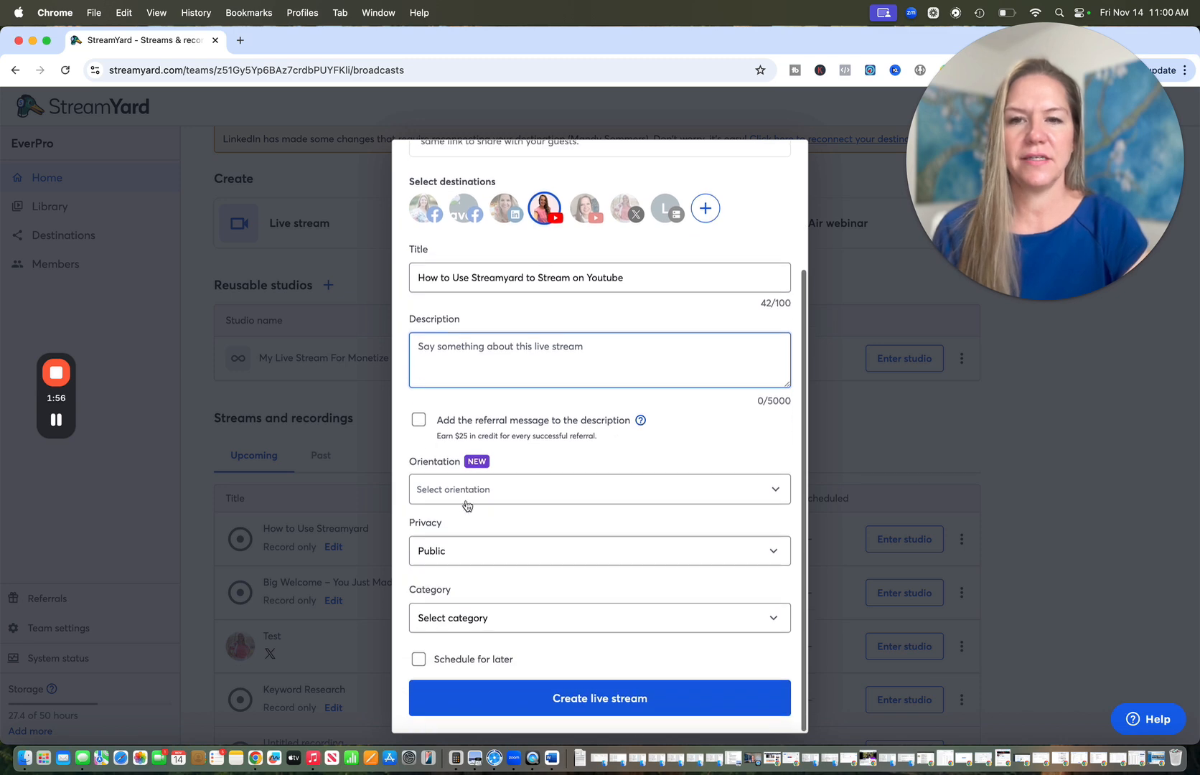
pyautogui.click(468, 490)
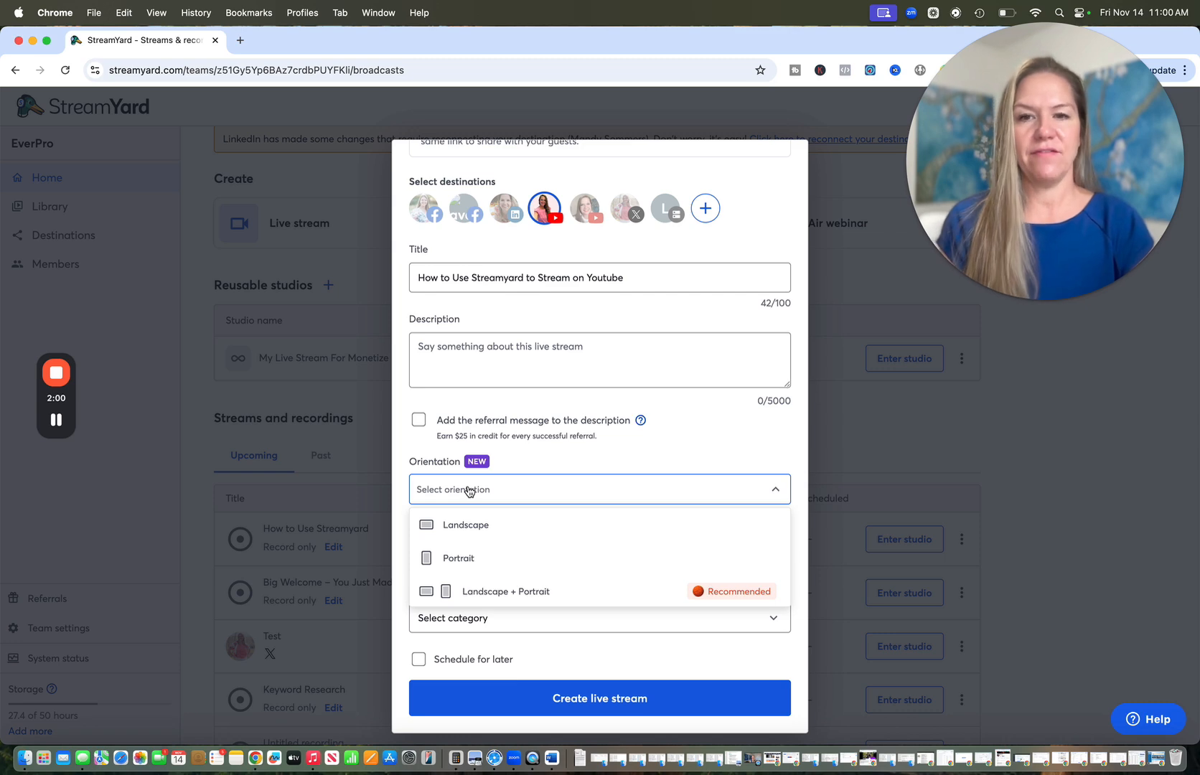
pyautogui.click(473, 596)
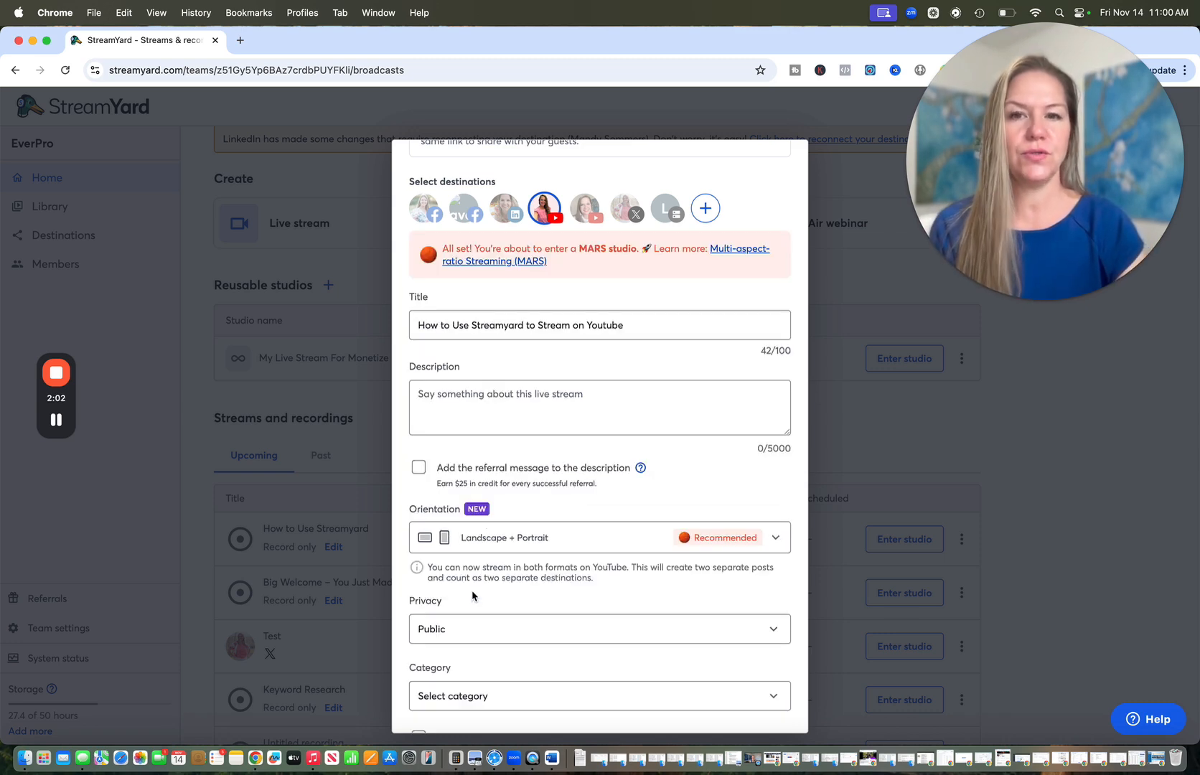
pyautogui.click(446, 549)
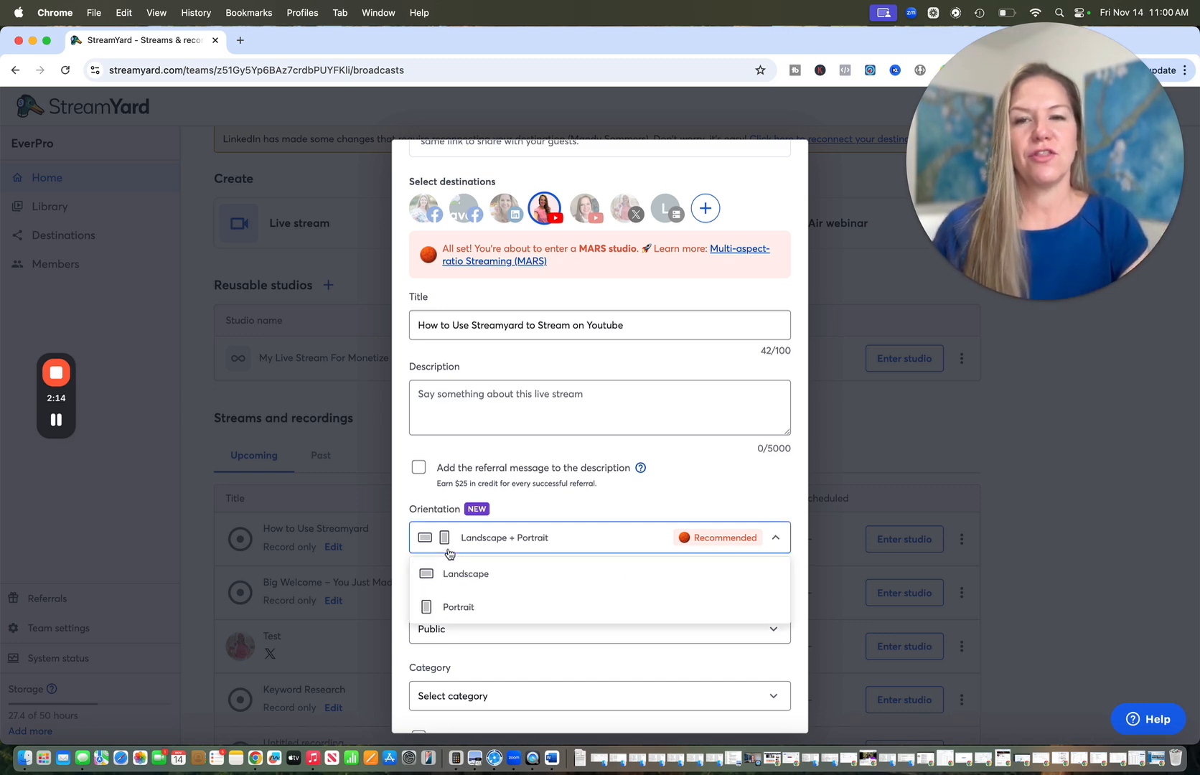
pyautogui.click(449, 572)
pyautogui.scroll(-2, 450, 577)
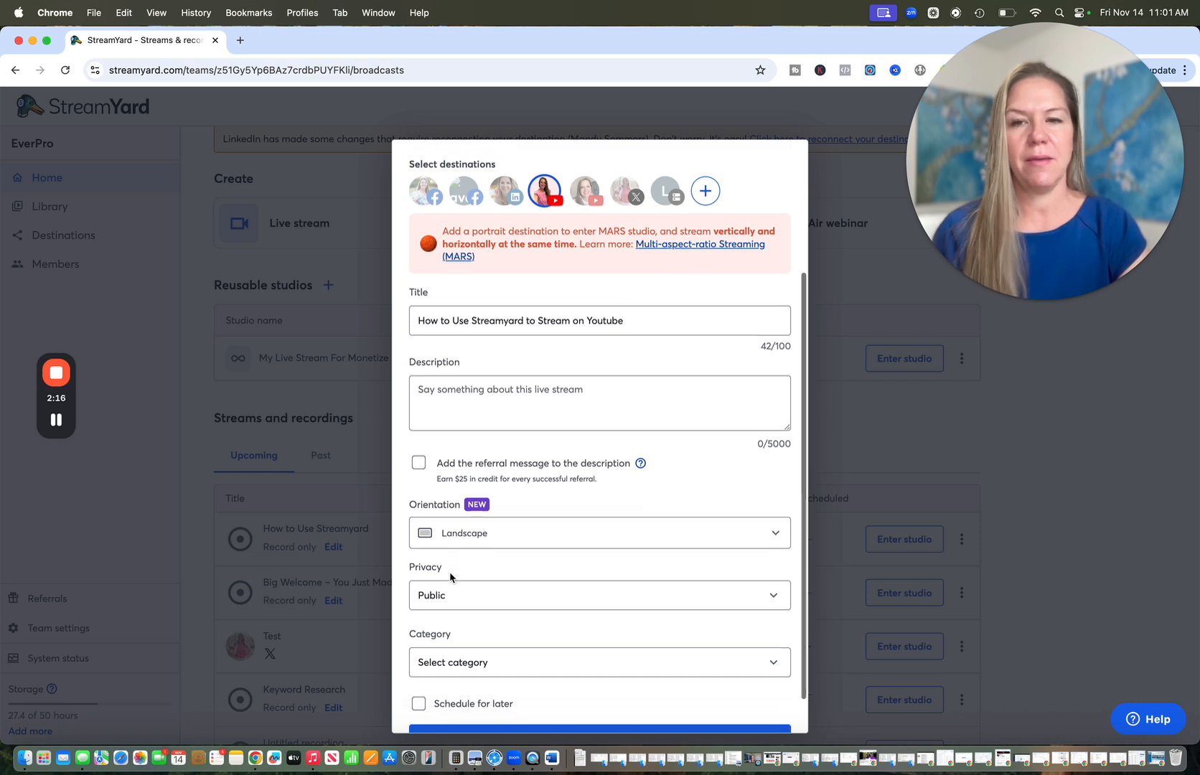
pyautogui.click(450, 644)
pyautogui.scroll(-3, 450, 646)
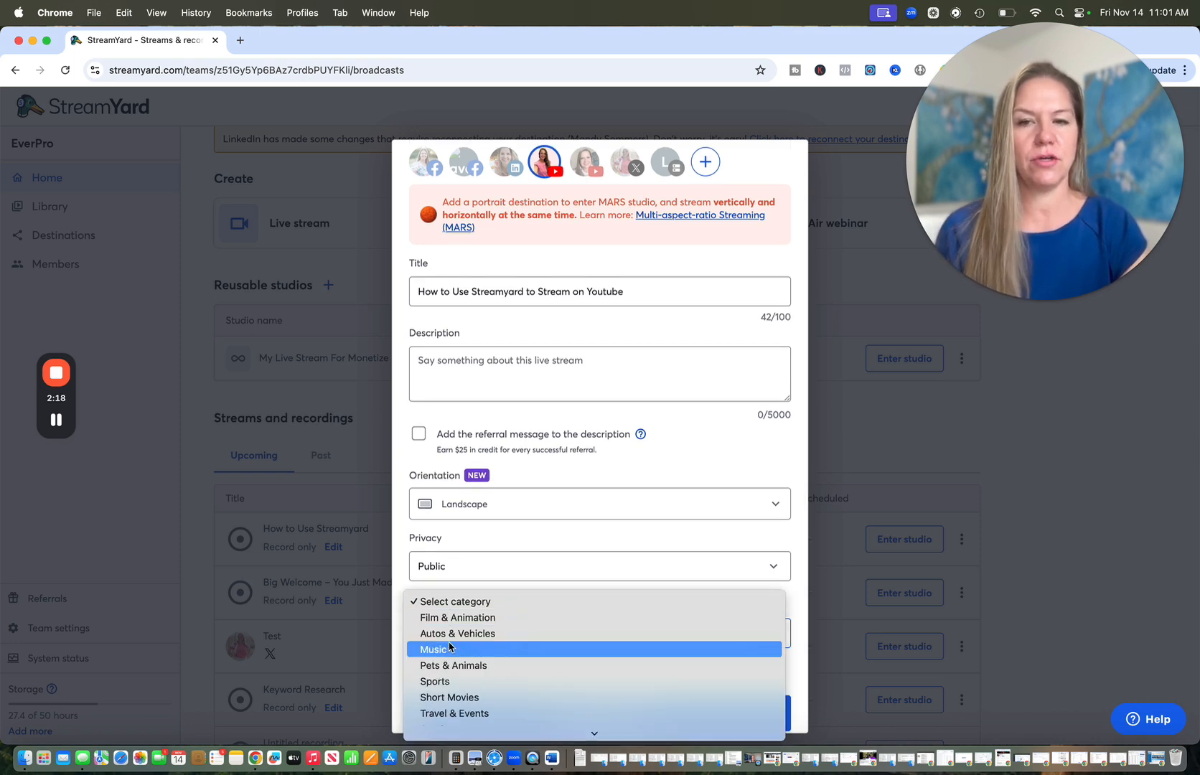
pyautogui.click(474, 569)
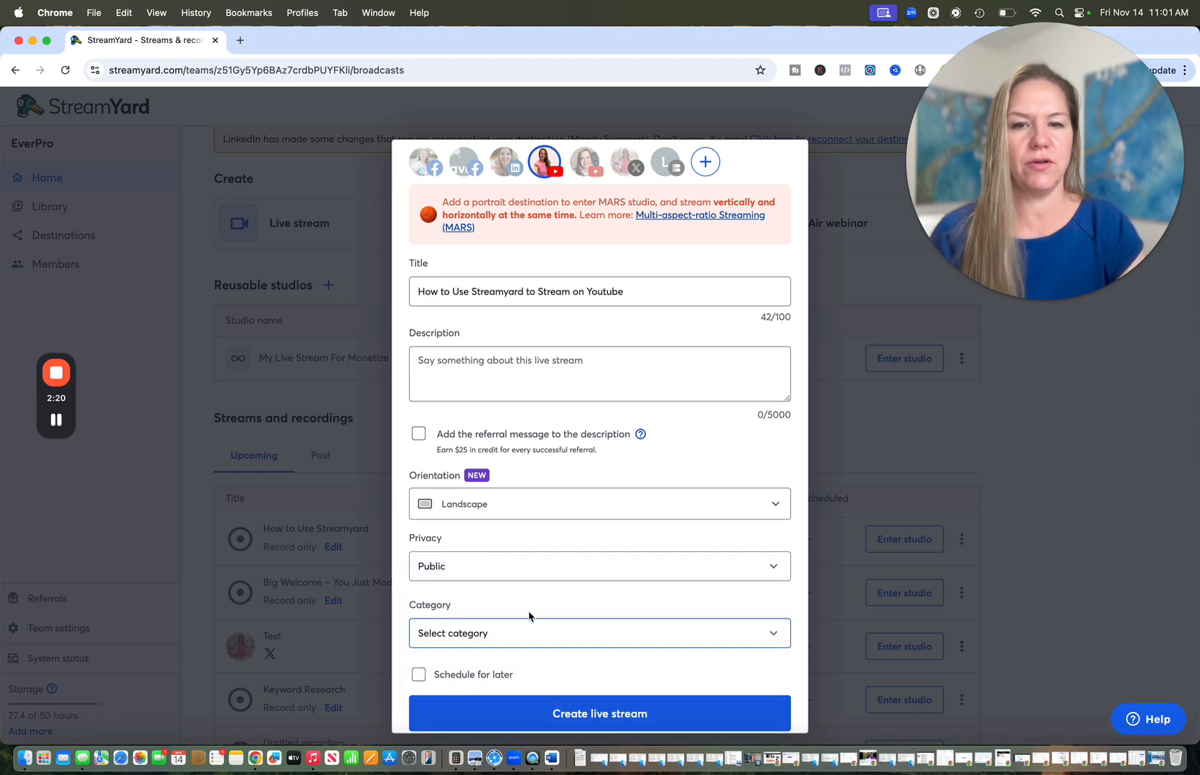
# - Schedule the live stream for today at 01:00 PM and create it
pyautogui.scroll(-1, 527, 616)
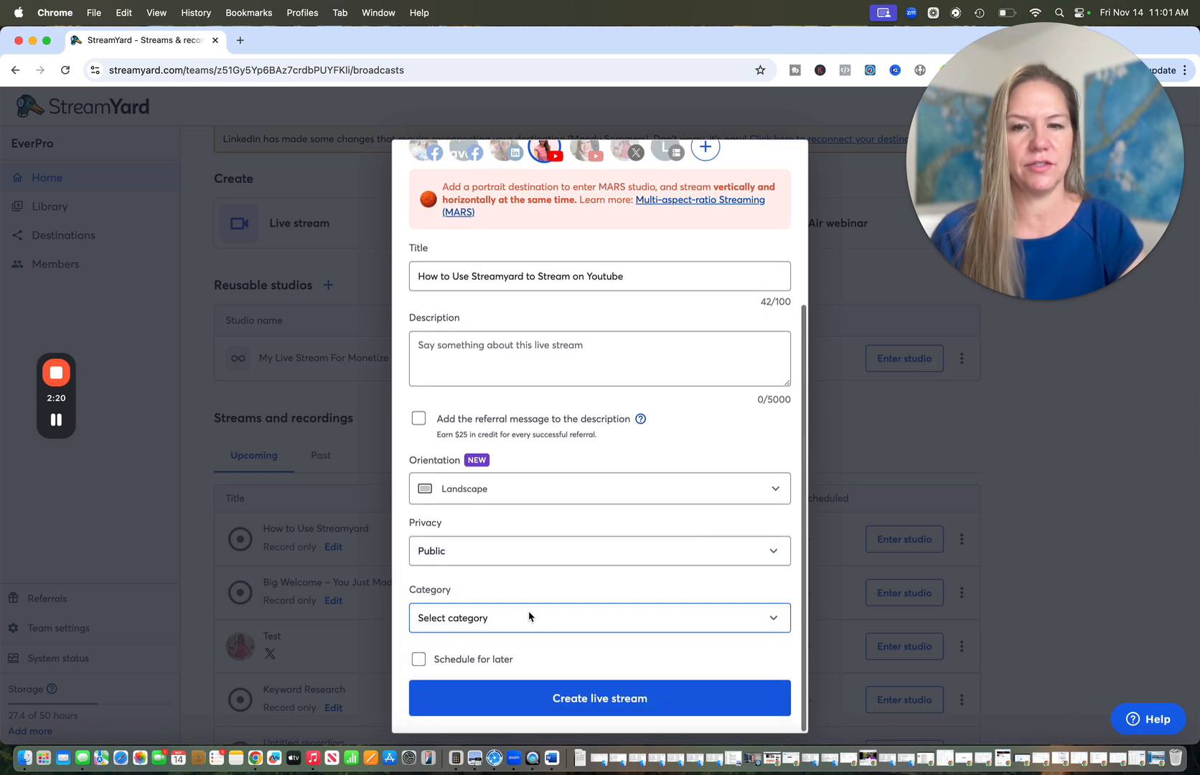
pyautogui.click(419, 660)
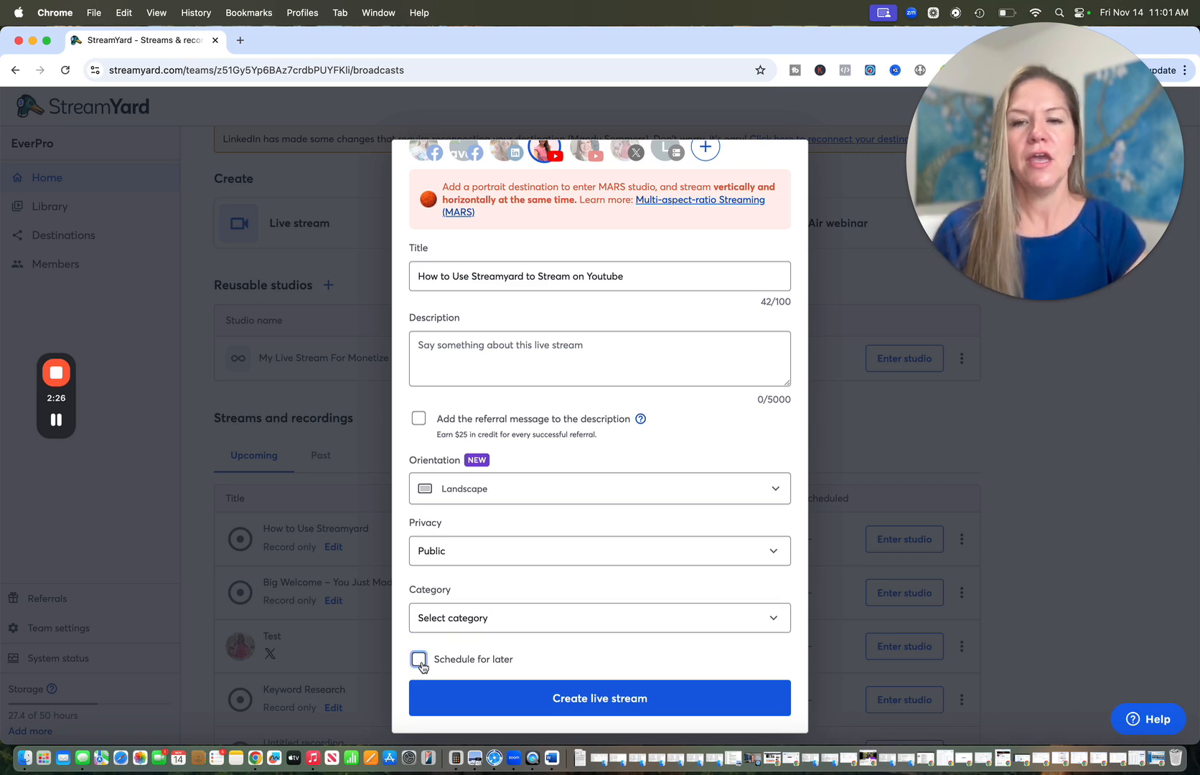
pyautogui.scroll(-5, 503, 610)
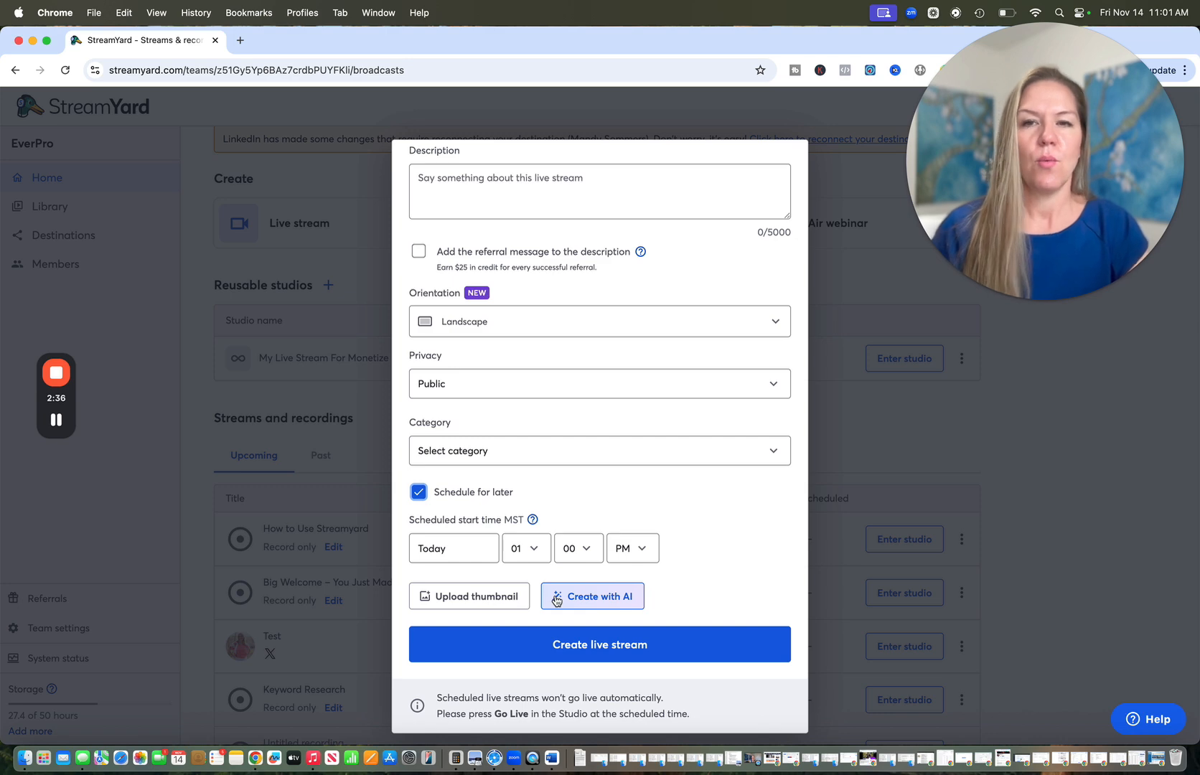
pyautogui.click(530, 652)
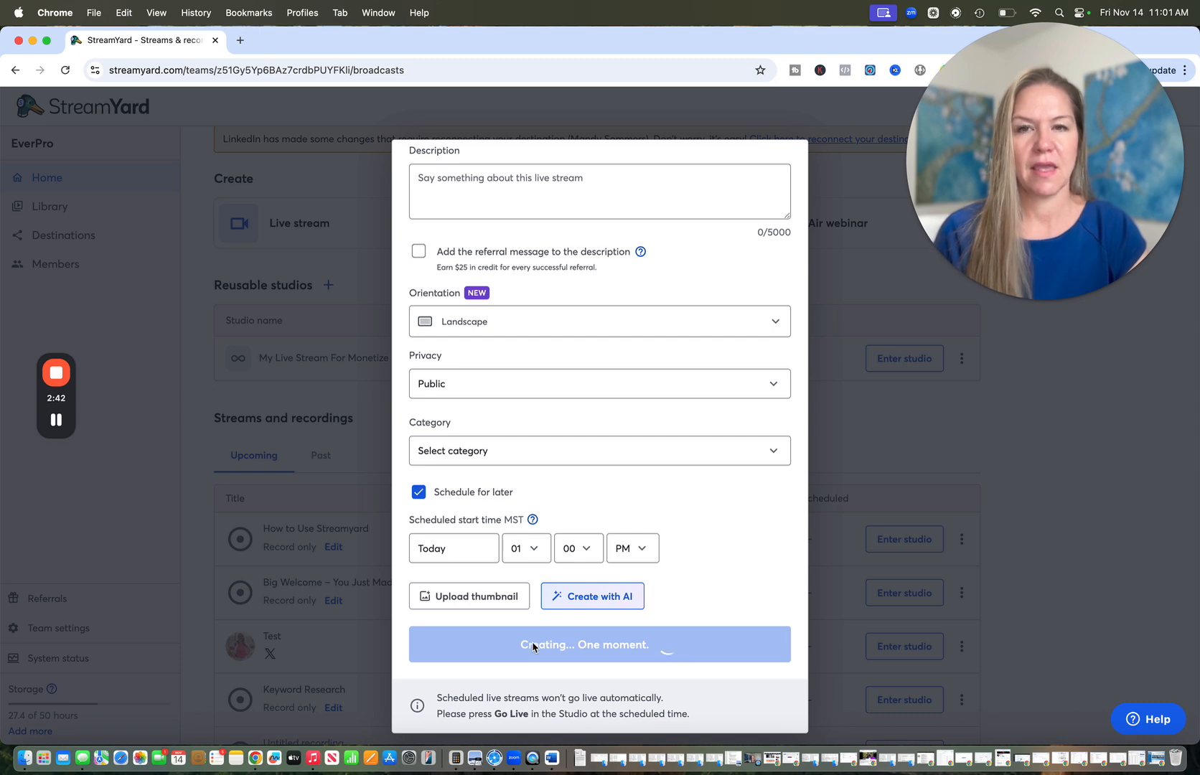
# - Enter the studio of the scheduled YouTube stream with the existing display name and add the host's camera to the stage
pyautogui.scroll(-1, 506, 592)
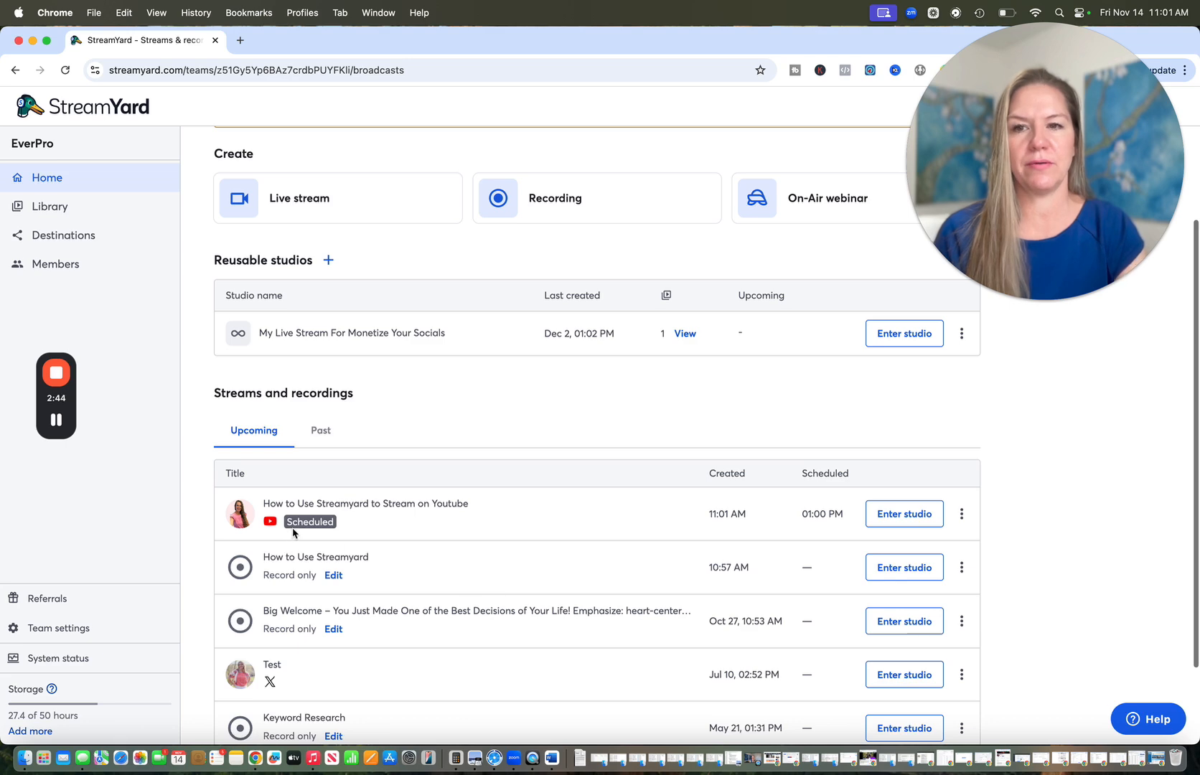
pyautogui.click(886, 526)
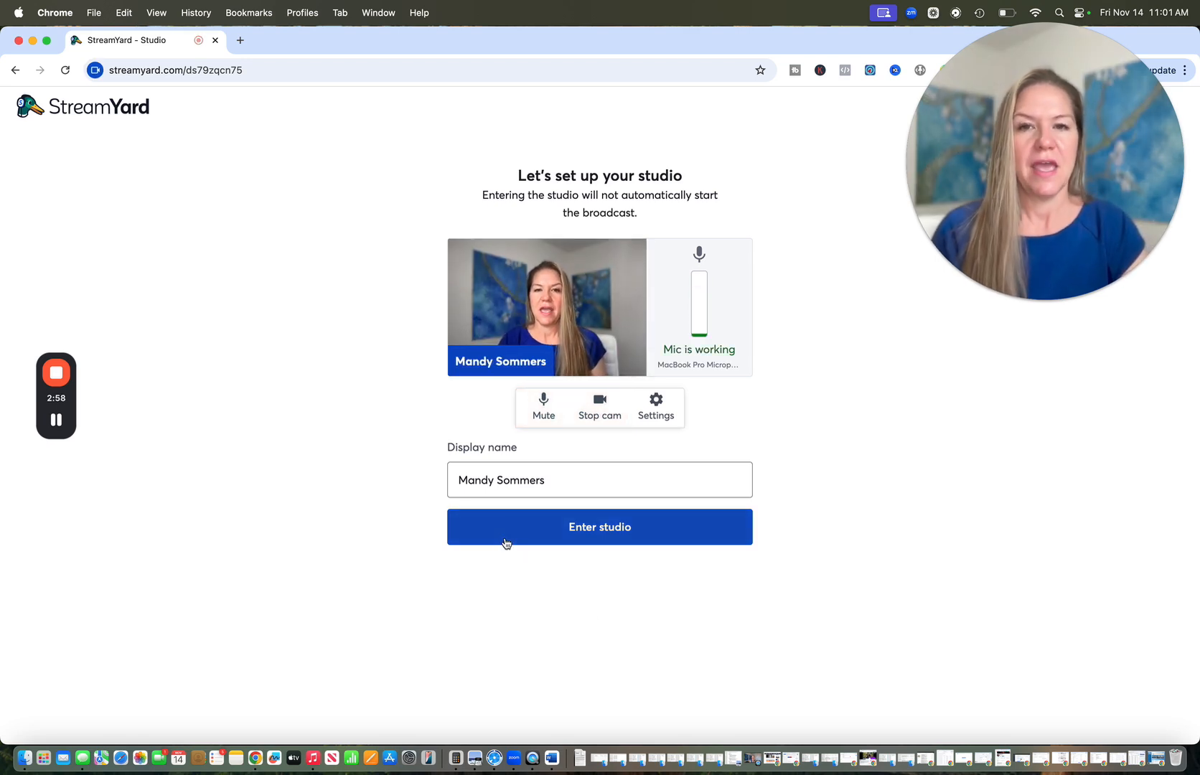
pyautogui.moveTo(589, 474); pyautogui.dragTo(455, 476)
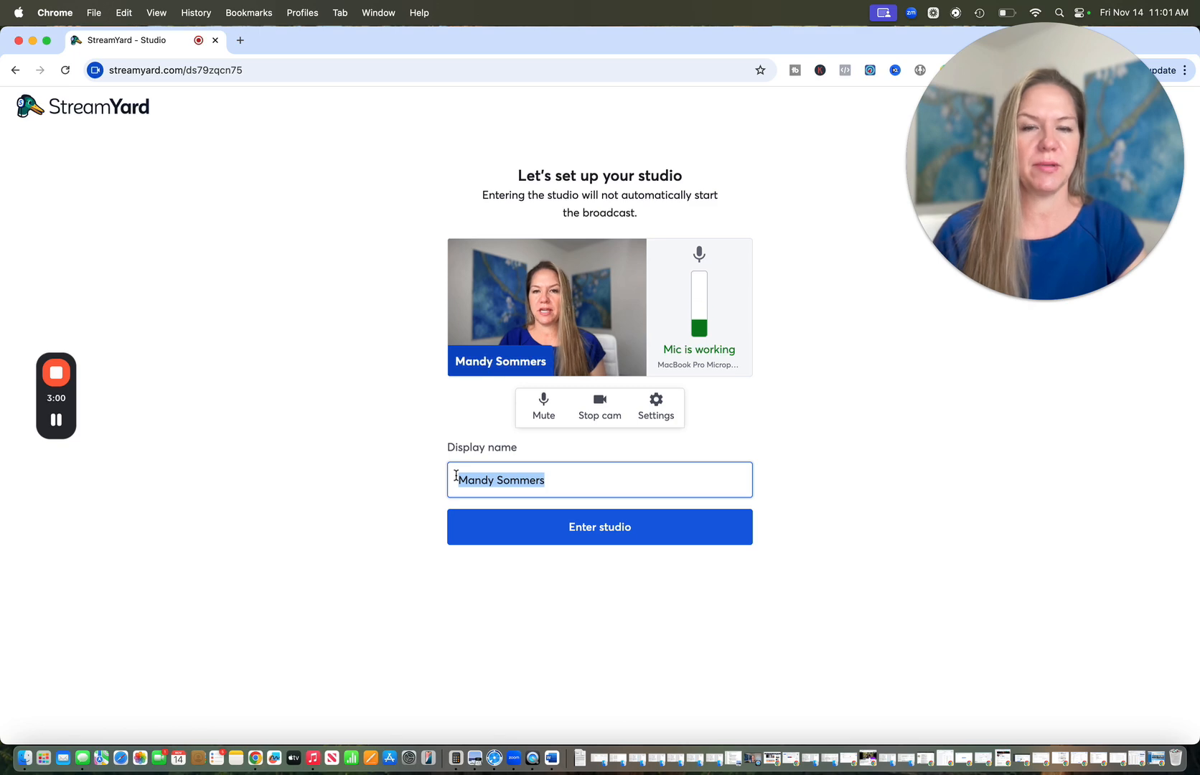
pyautogui.click(535, 525)
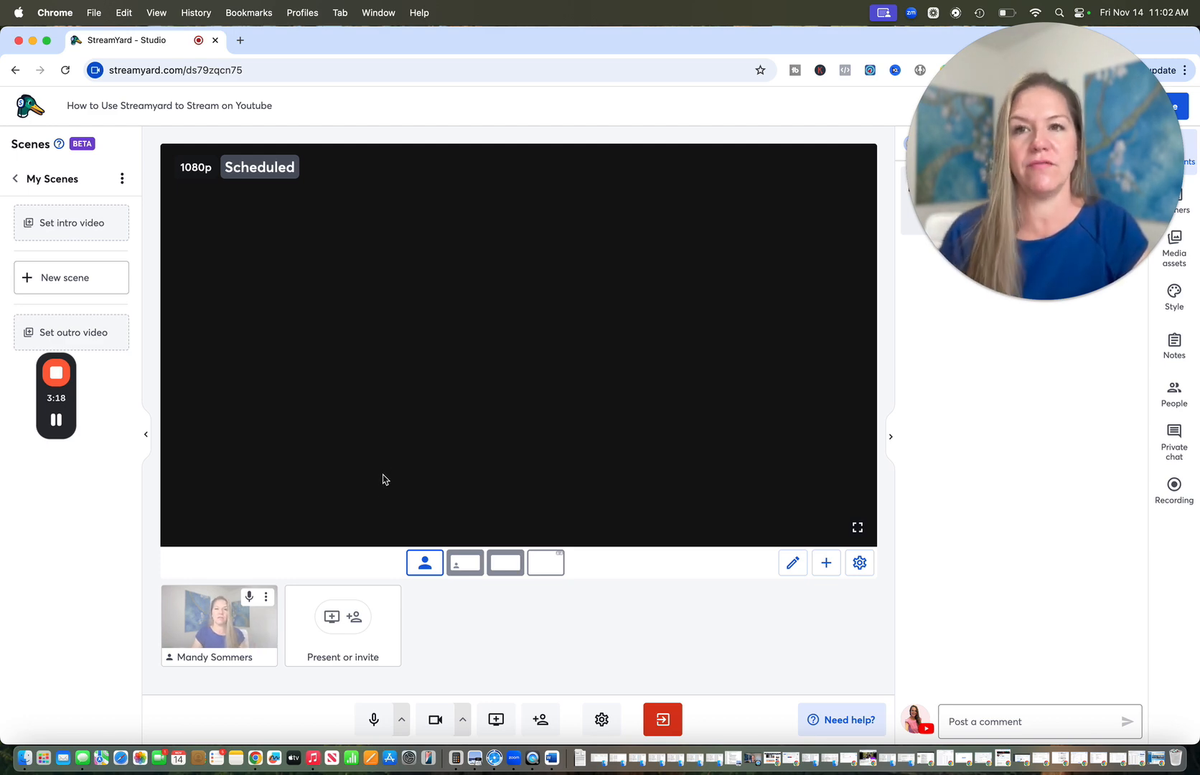
pyautogui.moveTo(245, 647)
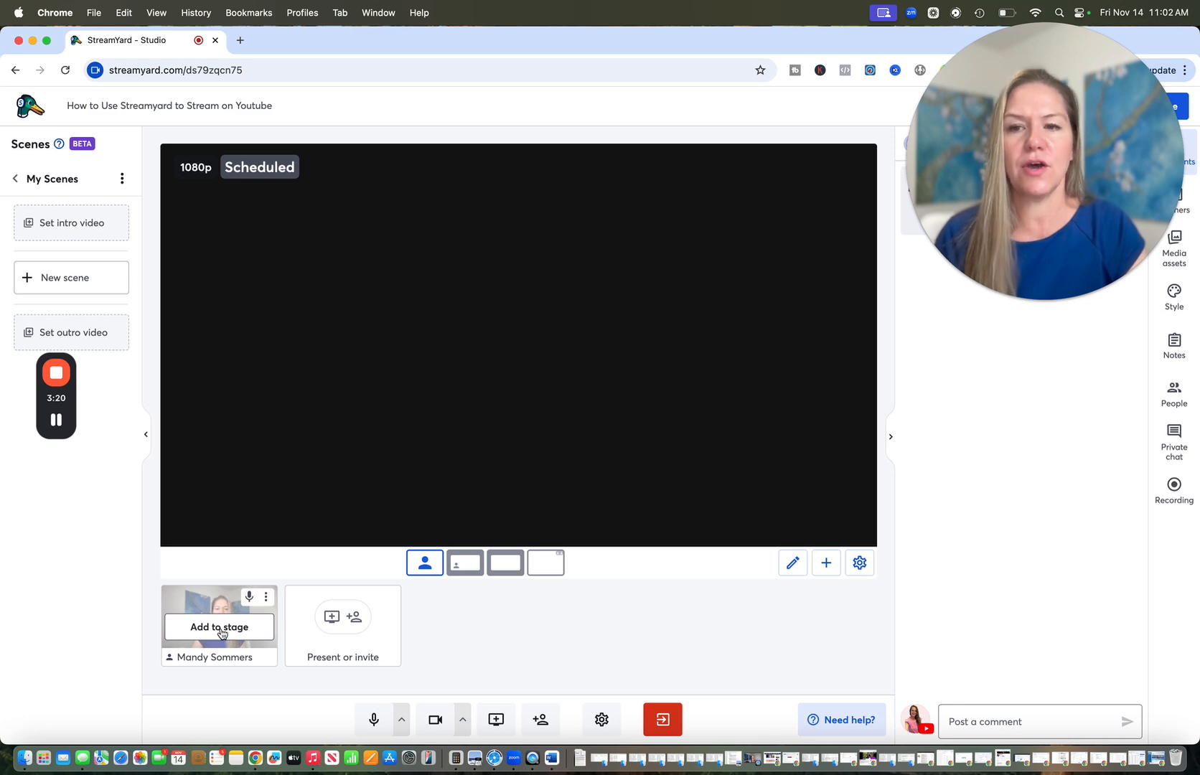
pyautogui.click(222, 633)
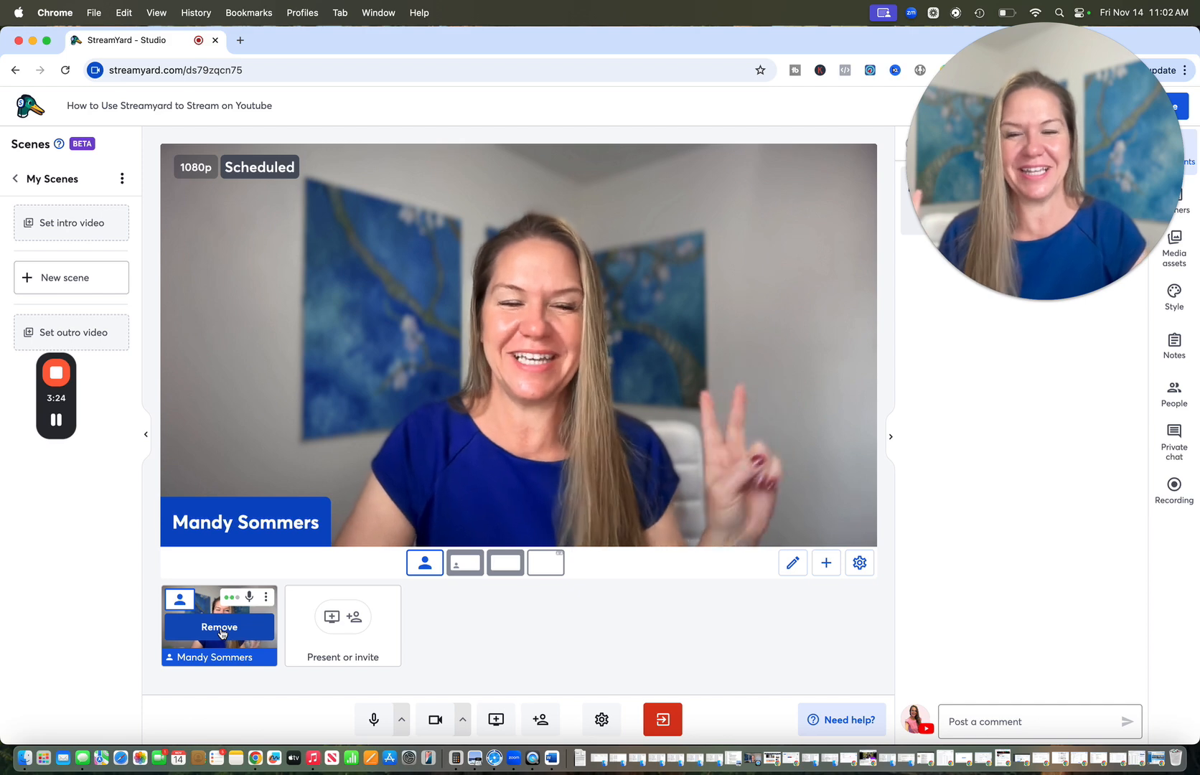
# - View the guest invitation with its studio link, and close it without copying anything
pyautogui.click(355, 637)
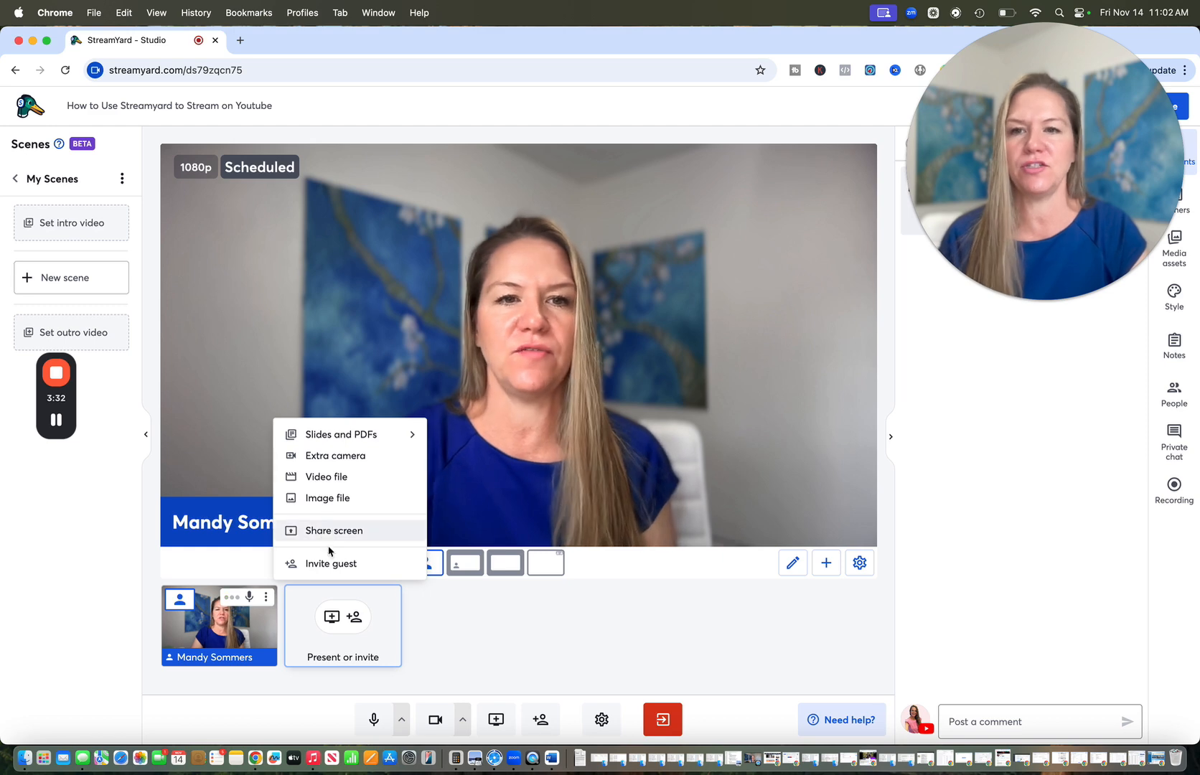
pyautogui.click(331, 564)
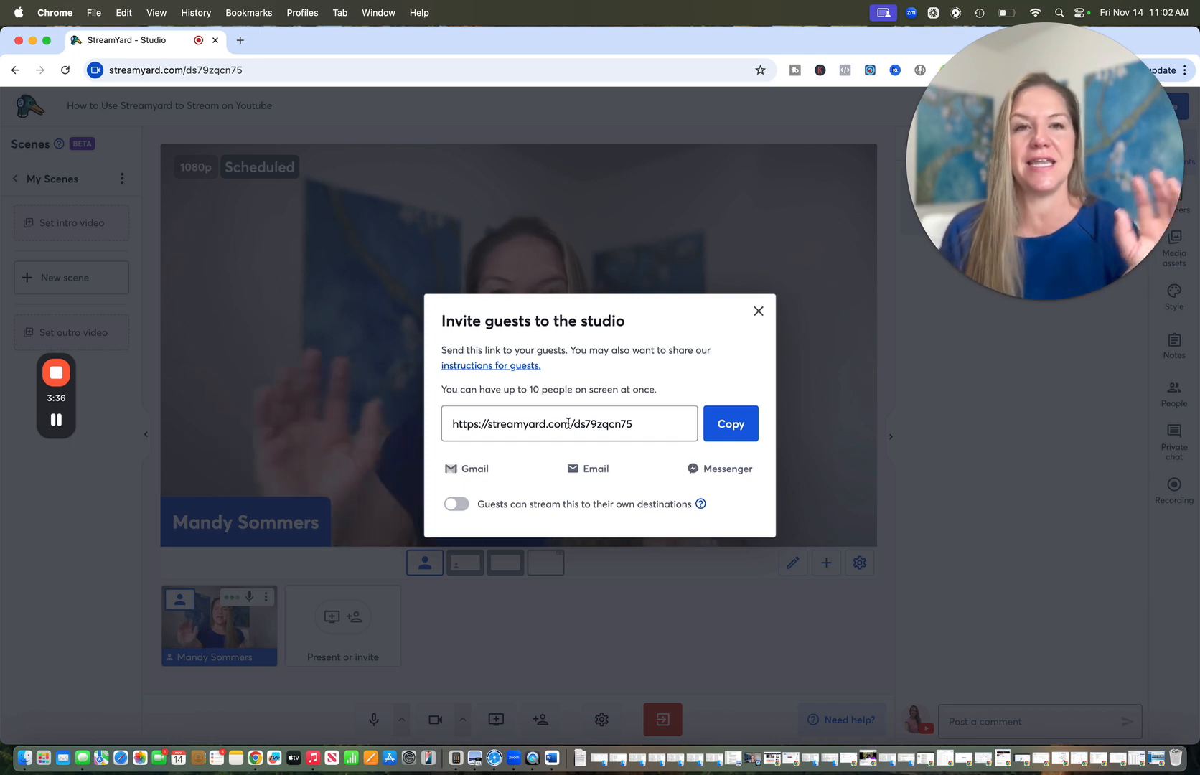
pyautogui.click(758, 312)
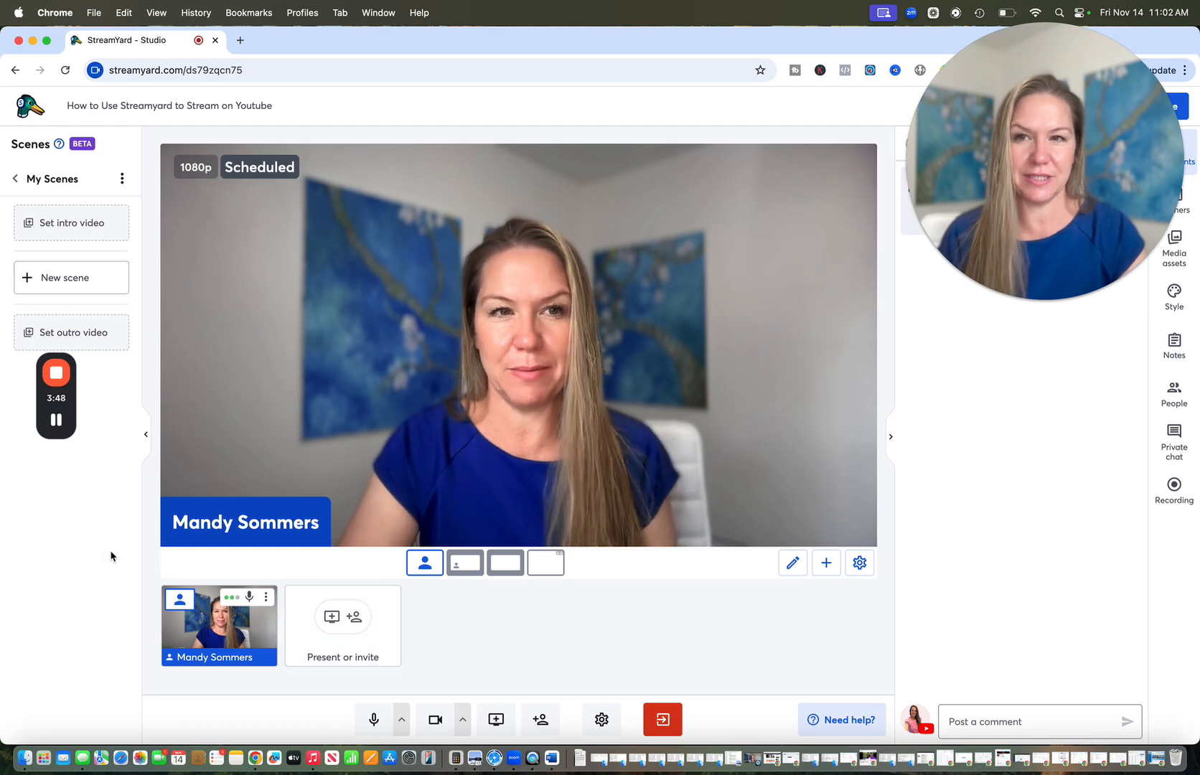
# - Share the calculator window, put it on stage beside the host's camera, take it off and add it again
pyautogui.click(55, 421)
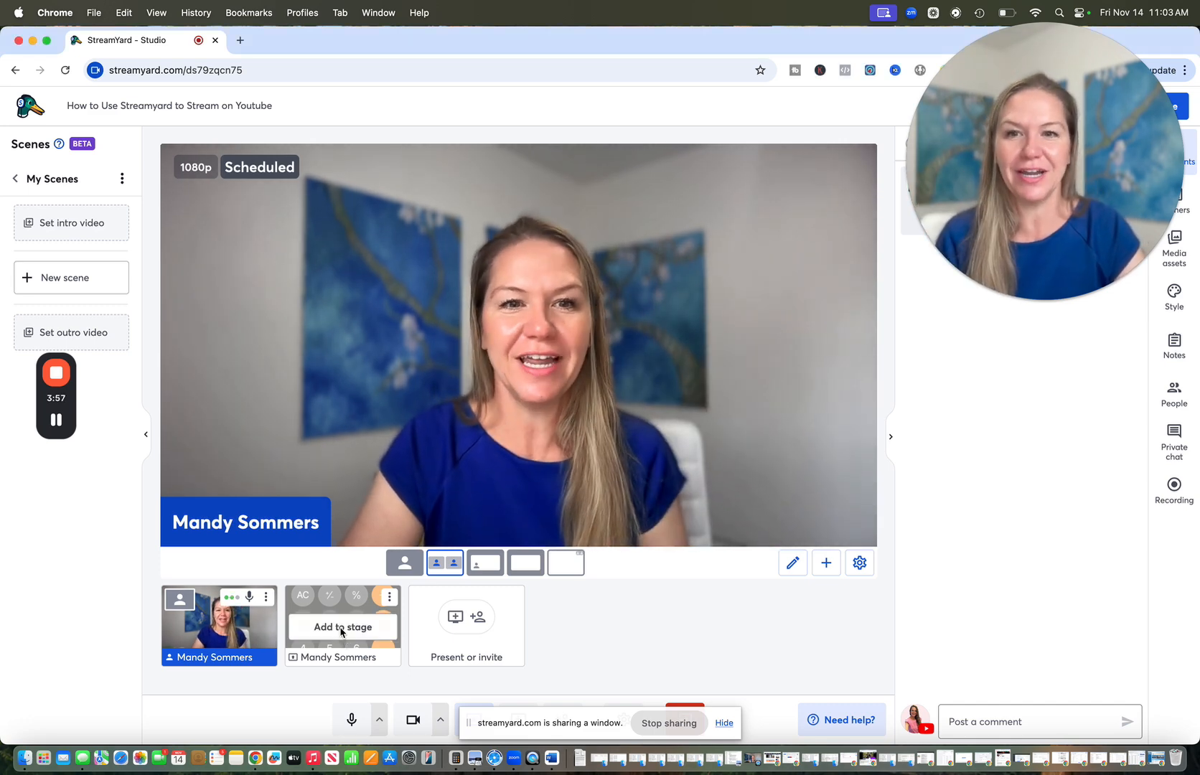
pyautogui.click(342, 631)
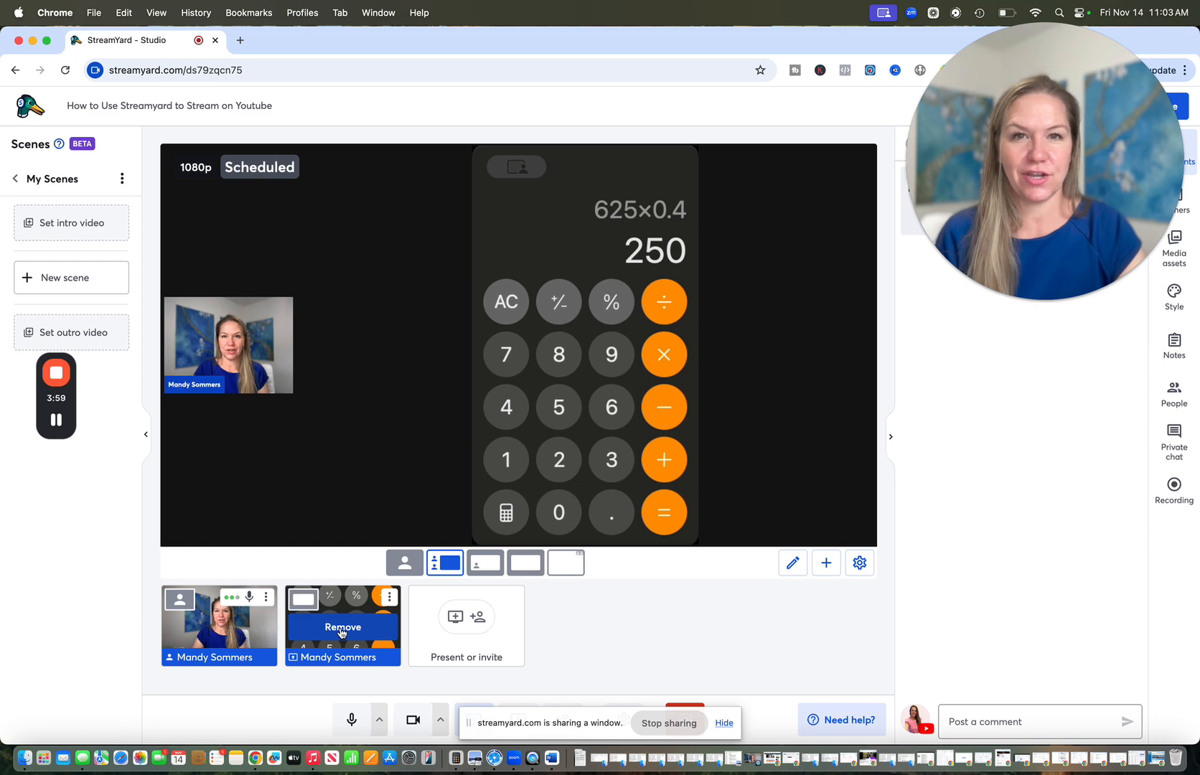
pyautogui.click(343, 629)
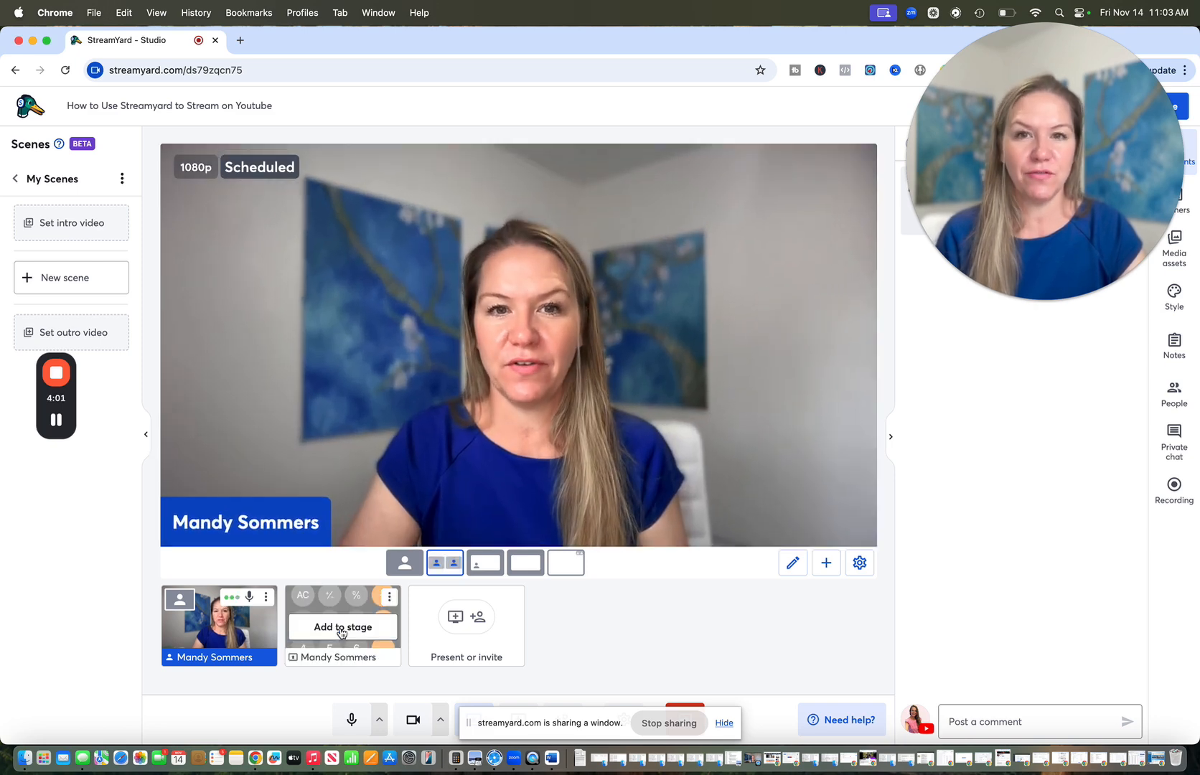
pyautogui.click(343, 633)
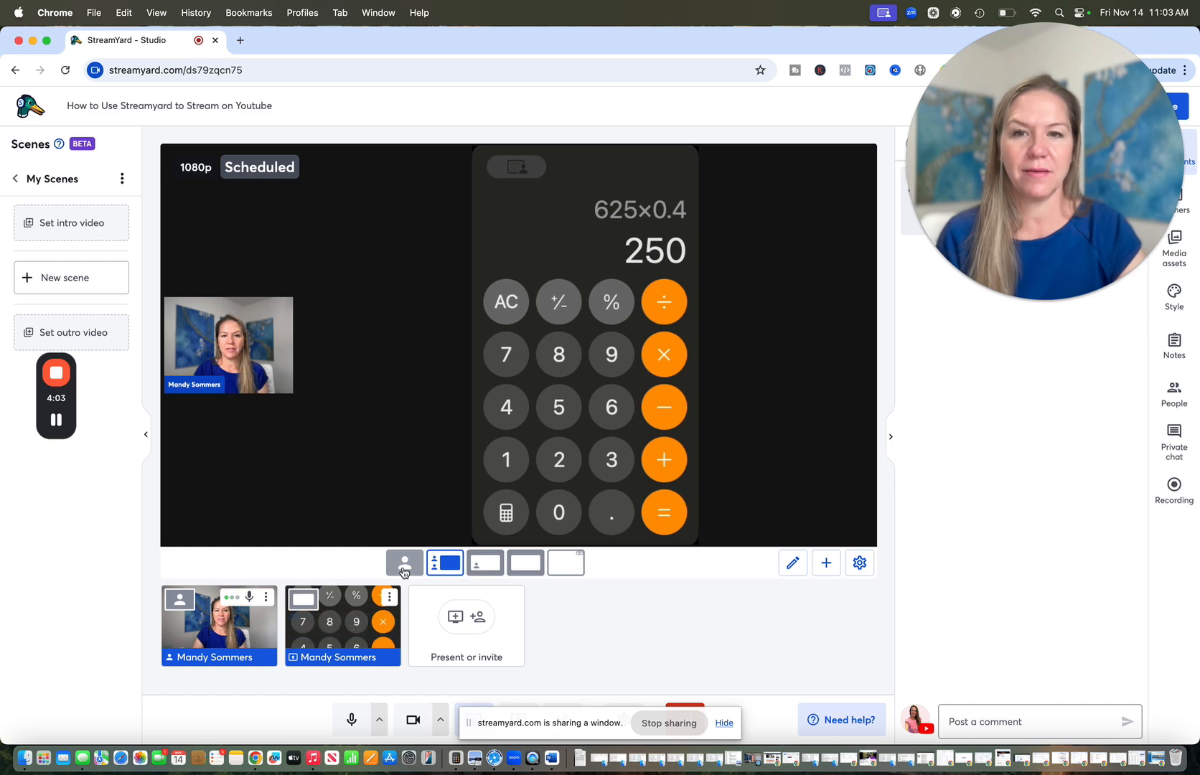
# - Try the Picture-in-picture, Solo, 1 Top Right and Cinema layouts, return to Solo, and remove the shared calculator window from the stage
pyautogui.click(407, 568)
pyautogui.click(459, 565)
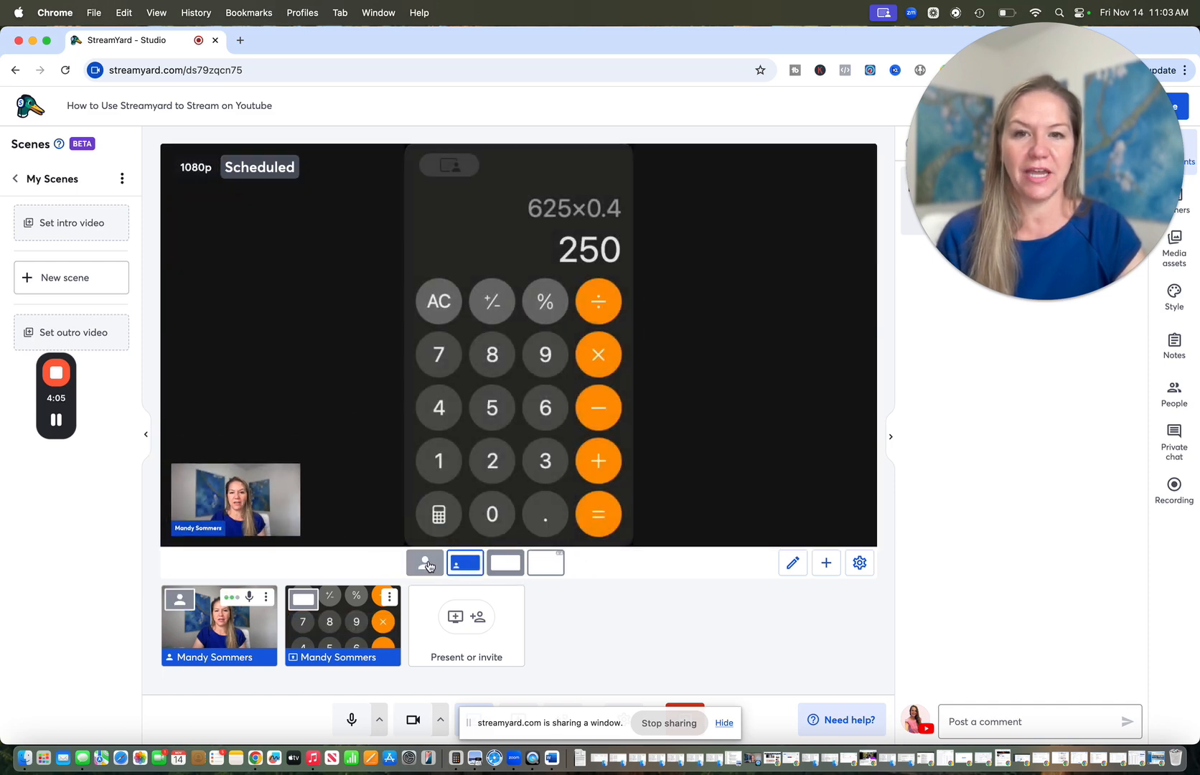
pyautogui.click(427, 565)
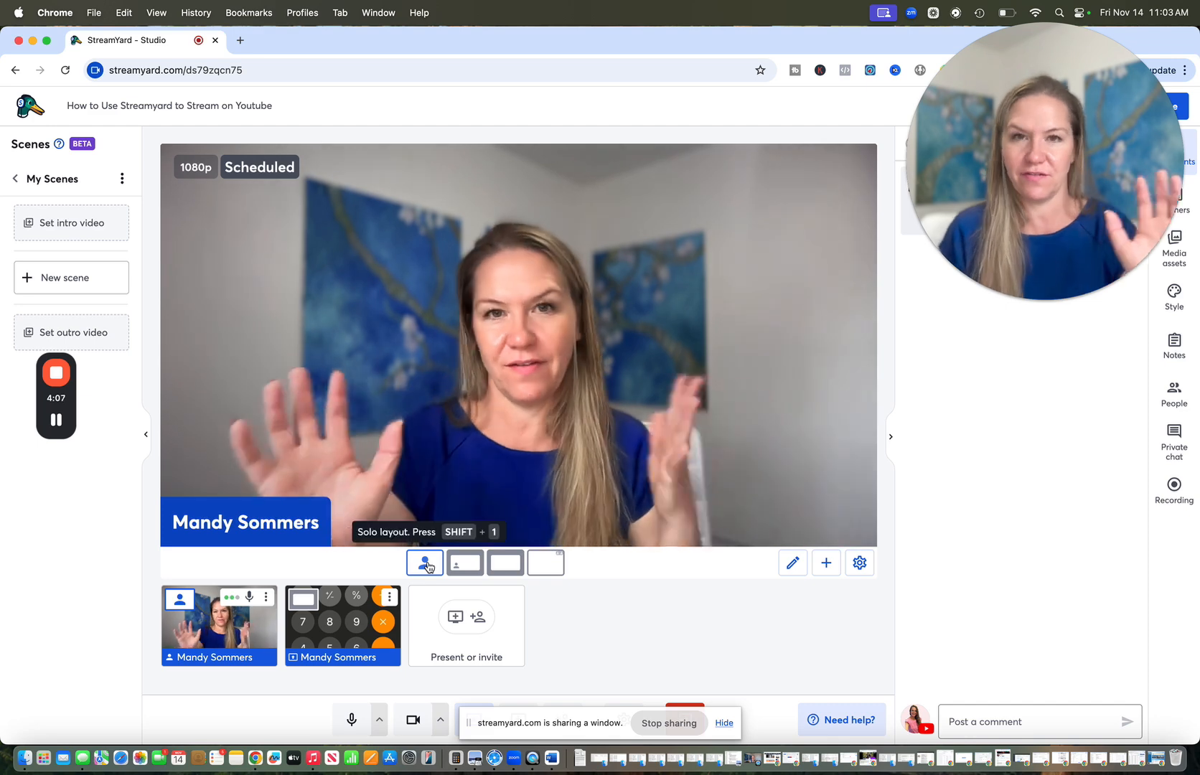
pyautogui.click(556, 568)
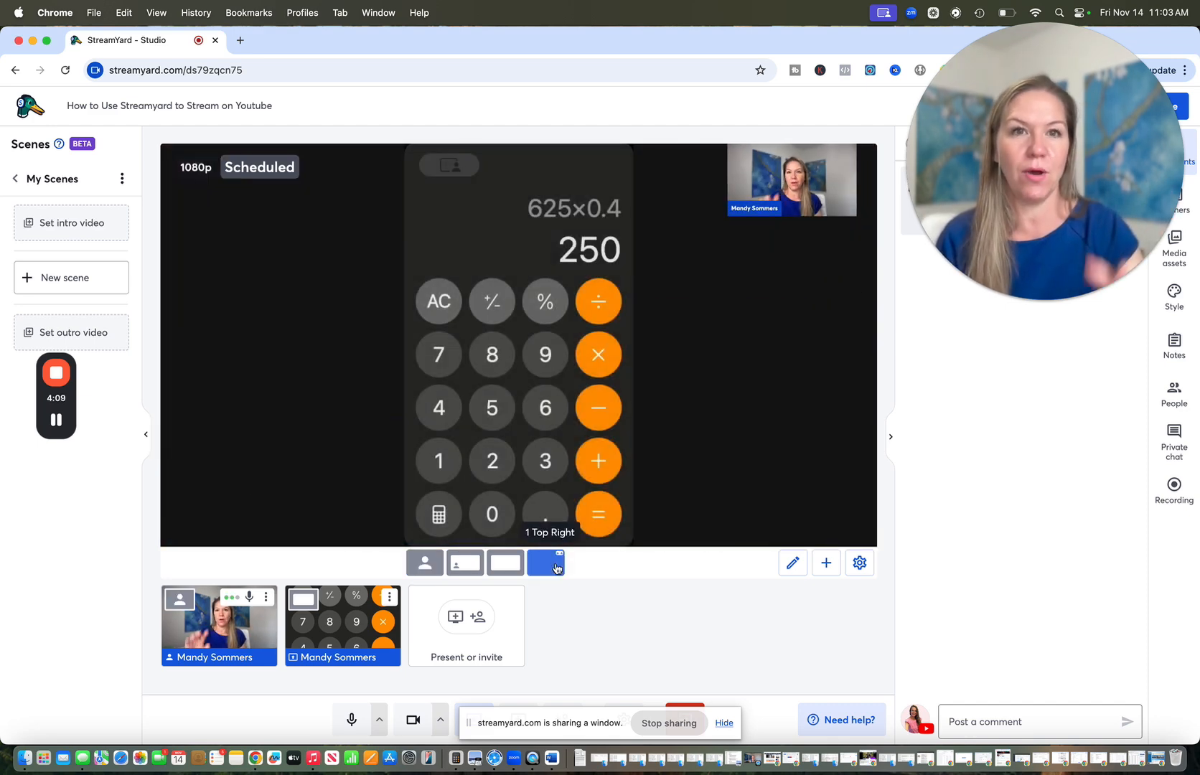
pyautogui.click(505, 563)
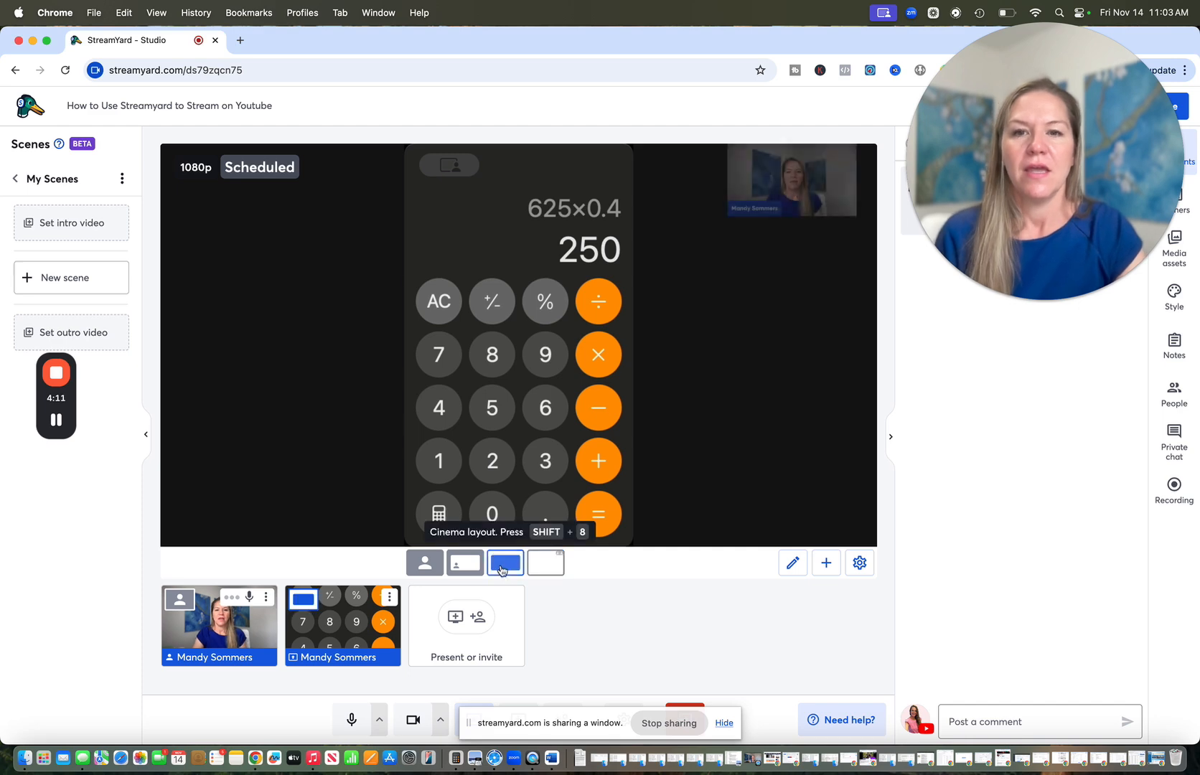
pyautogui.click(425, 563)
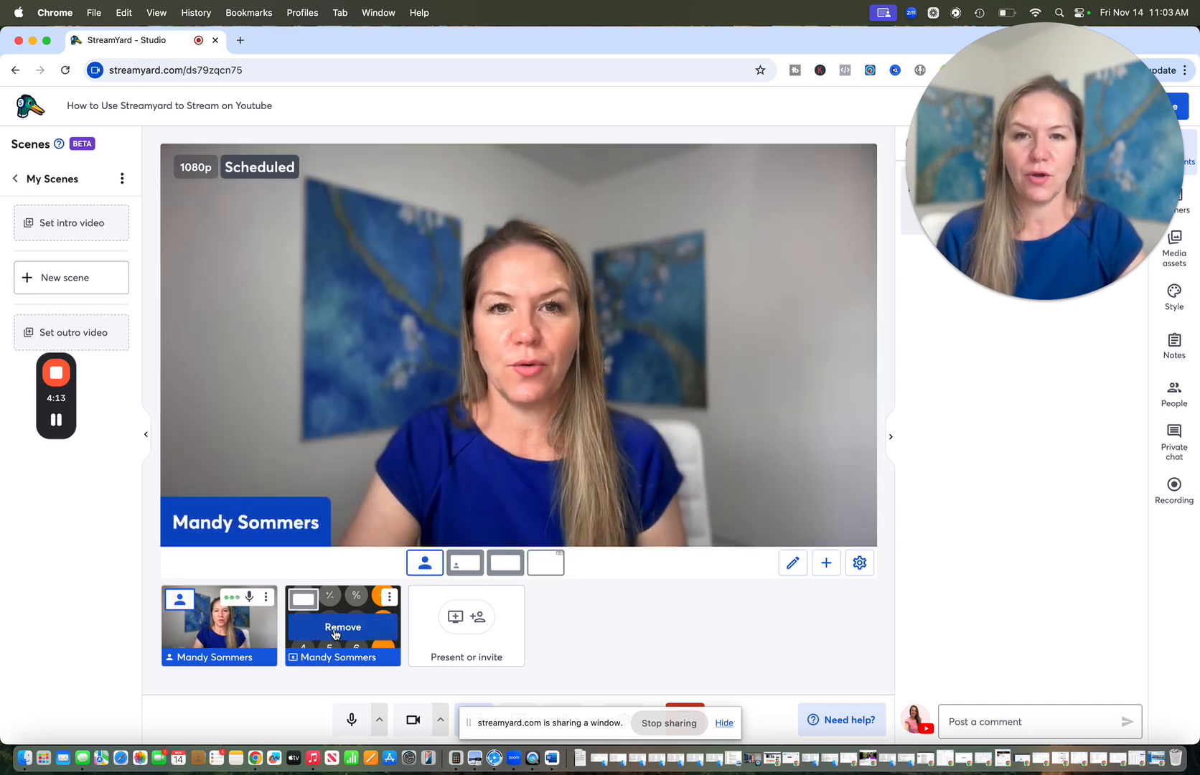
pyautogui.click(335, 630)
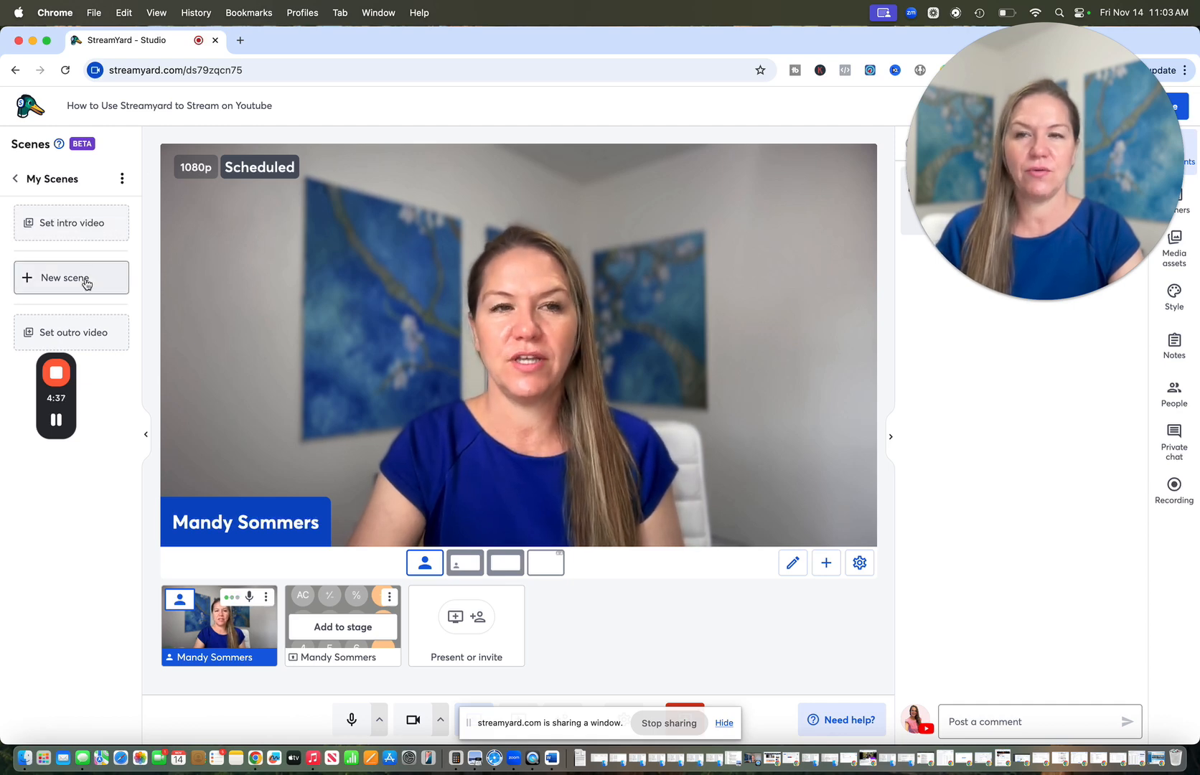
# - Show the "Register for The Influencers Bootcamp", example and "Start Using GHL" banners on stage one after another
pyautogui.moveTo(1069, 69); pyautogui.dragTo(178, 68)
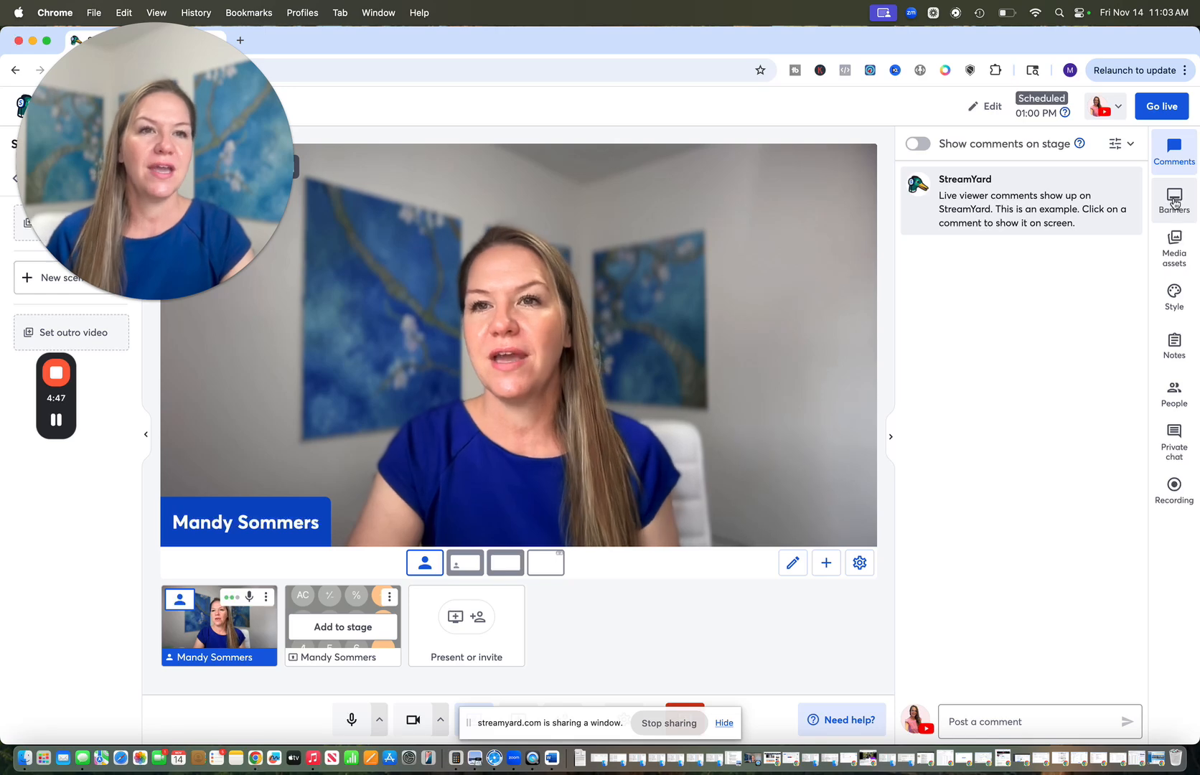
pyautogui.click(1174, 202)
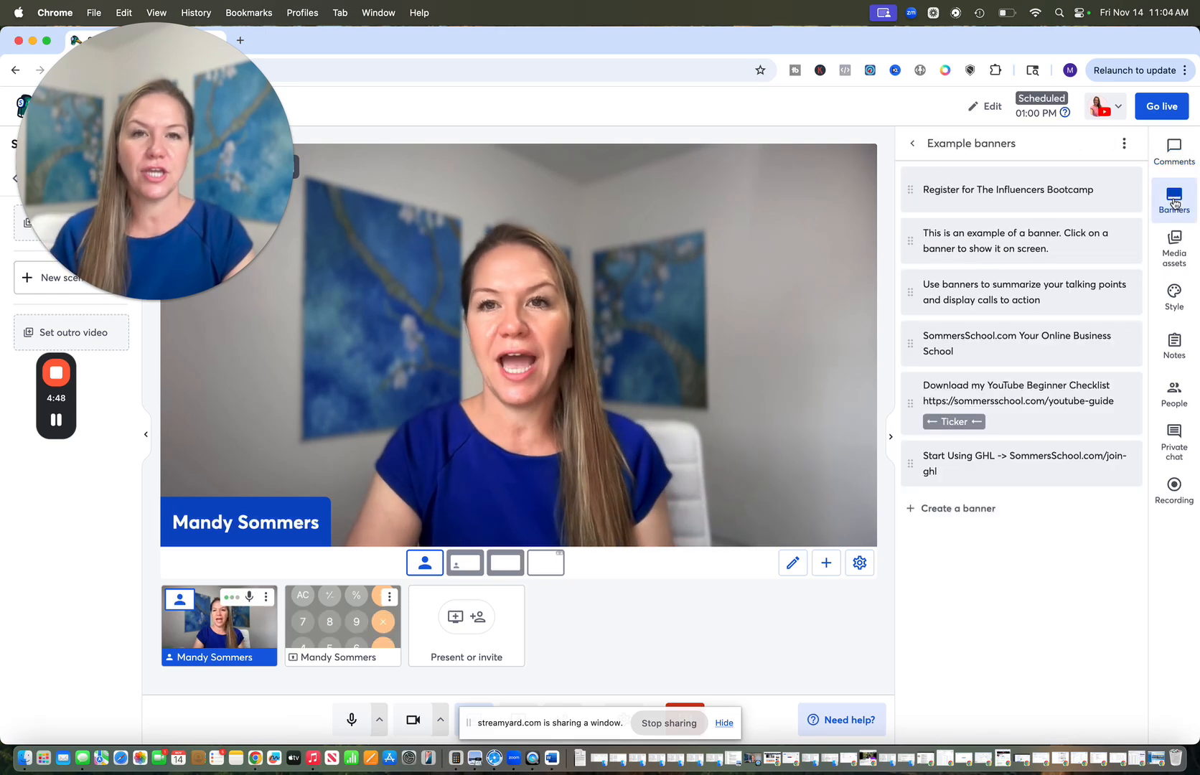
pyautogui.click(1043, 191)
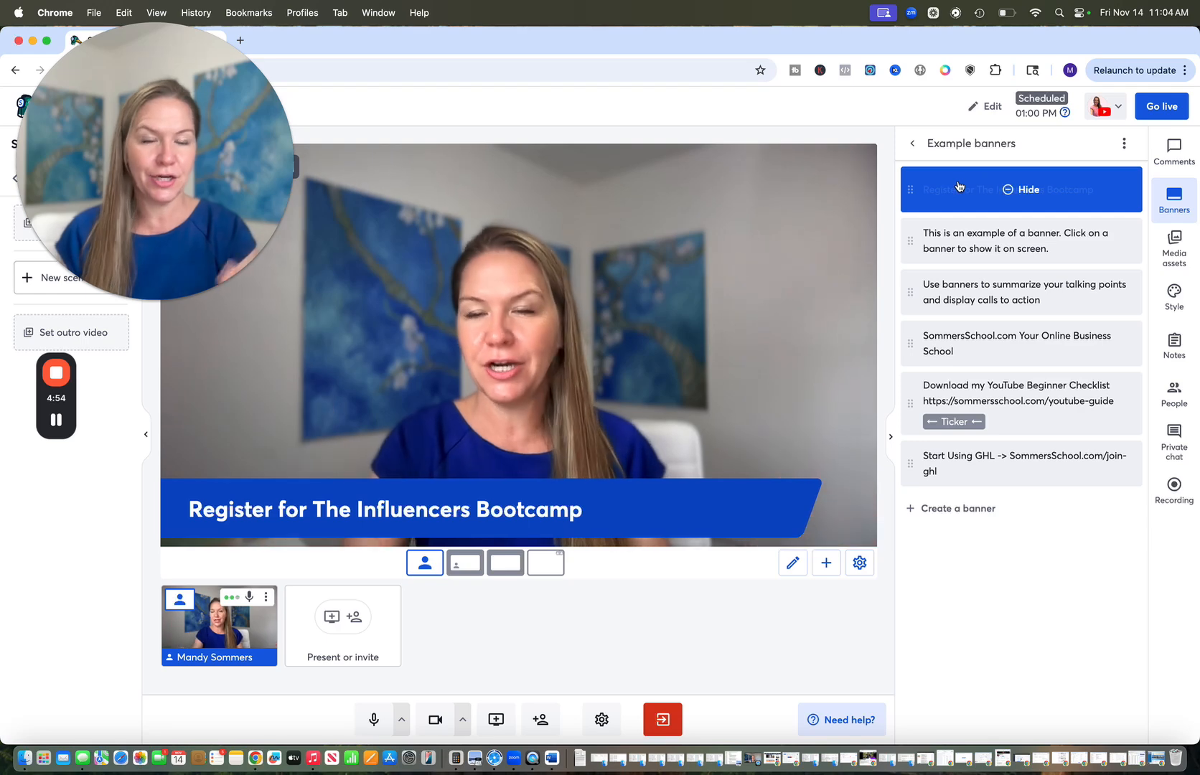
pyautogui.click(1000, 263)
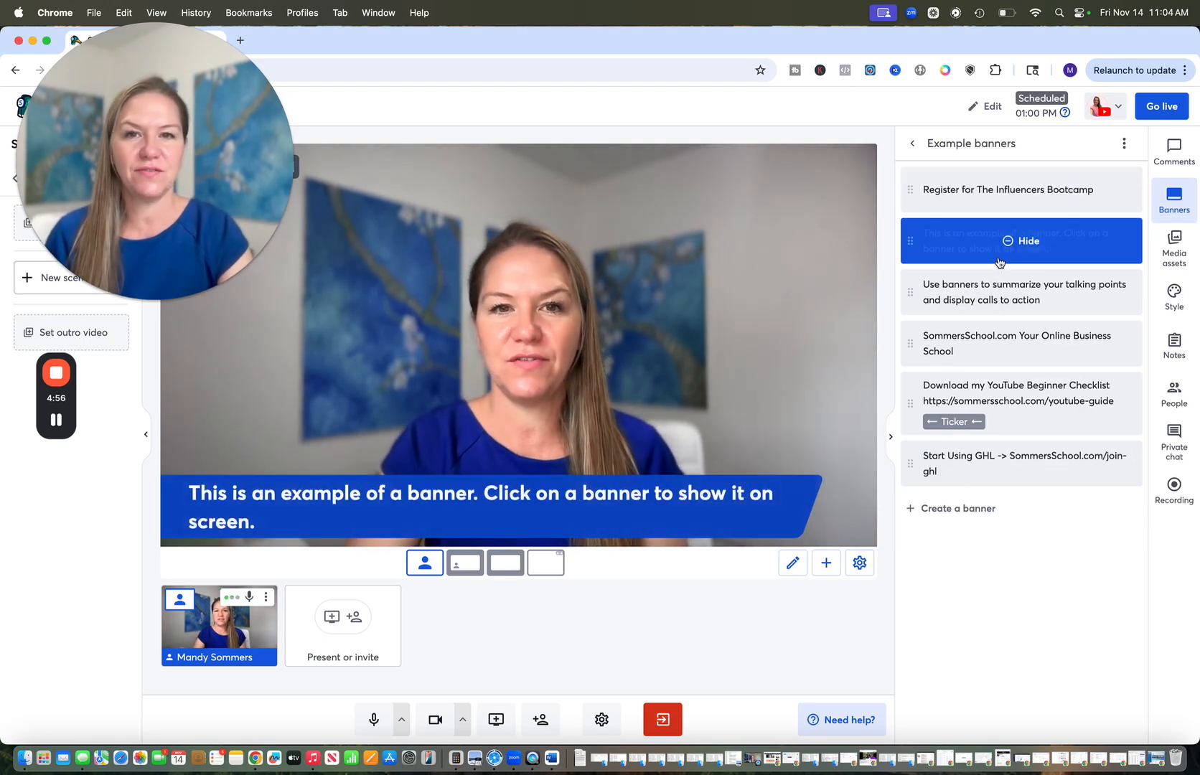
pyautogui.click(996, 485)
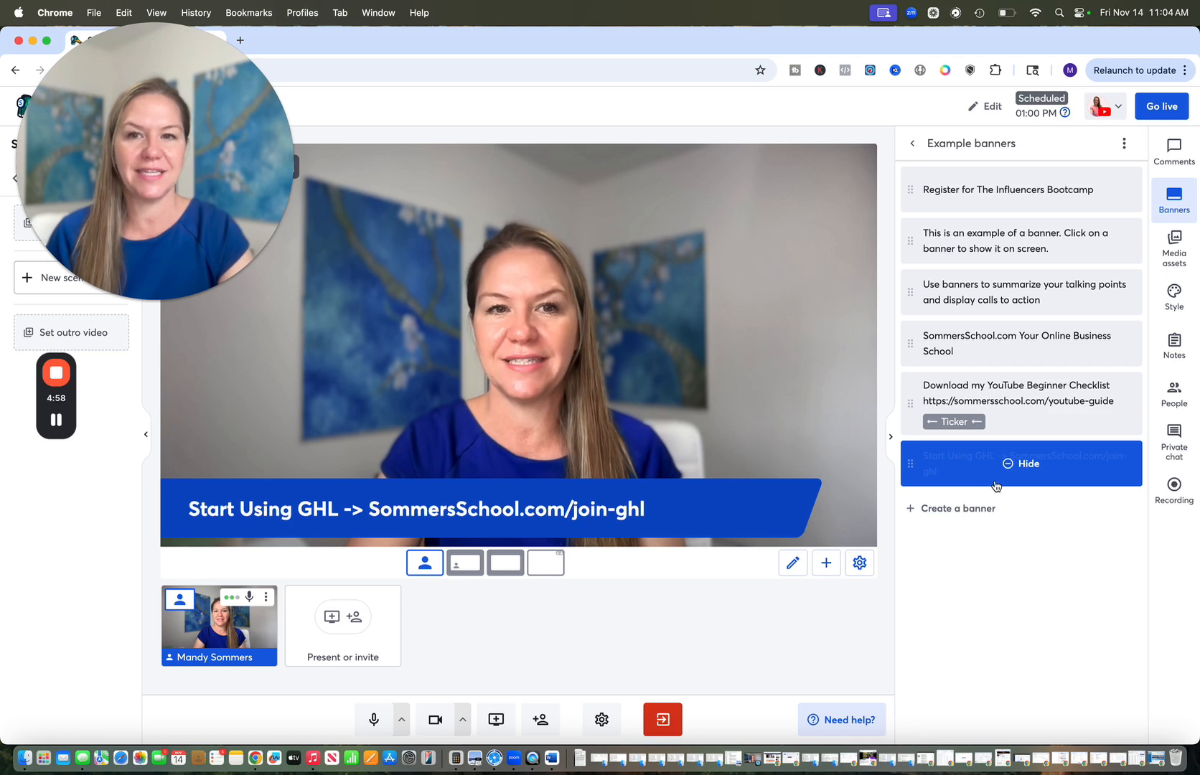
# - Show the YouTube Beginner Checklist ticker on stage, hide the "Start Using GHL" banner and open that banner for editing
pyautogui.click(961, 402)
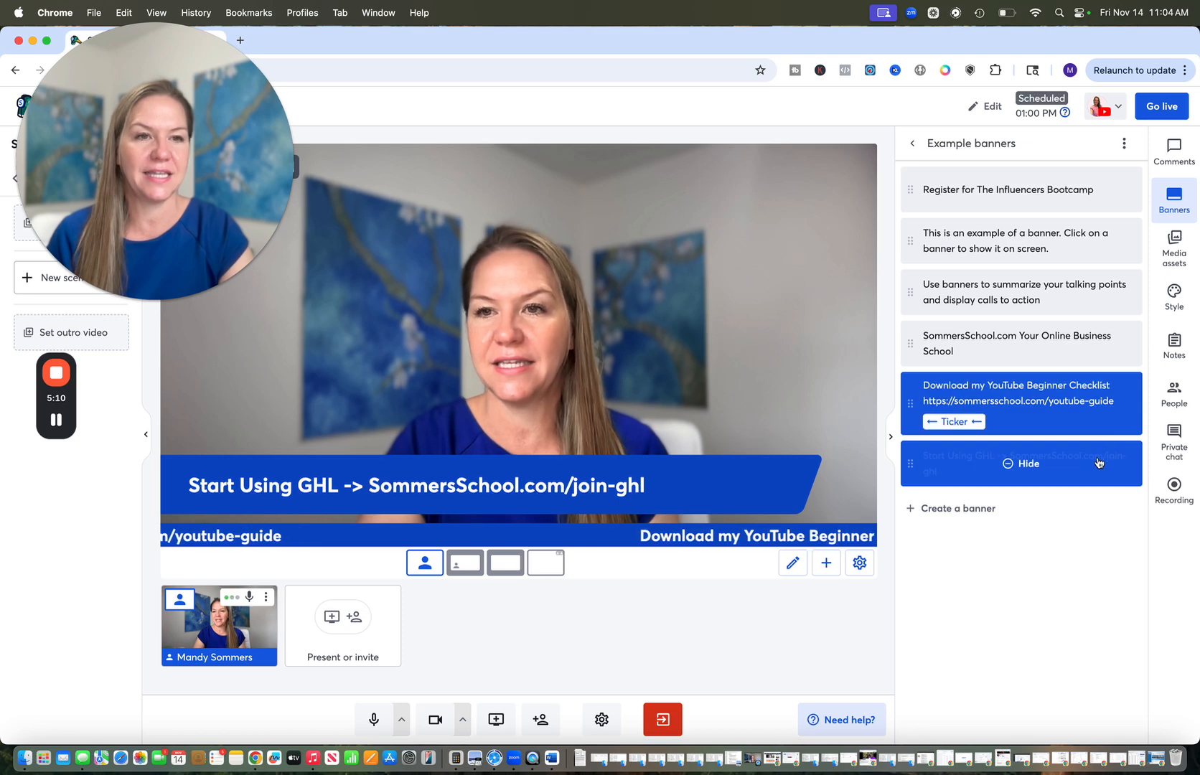
pyautogui.click(1028, 464)
pyautogui.click(1103, 458)
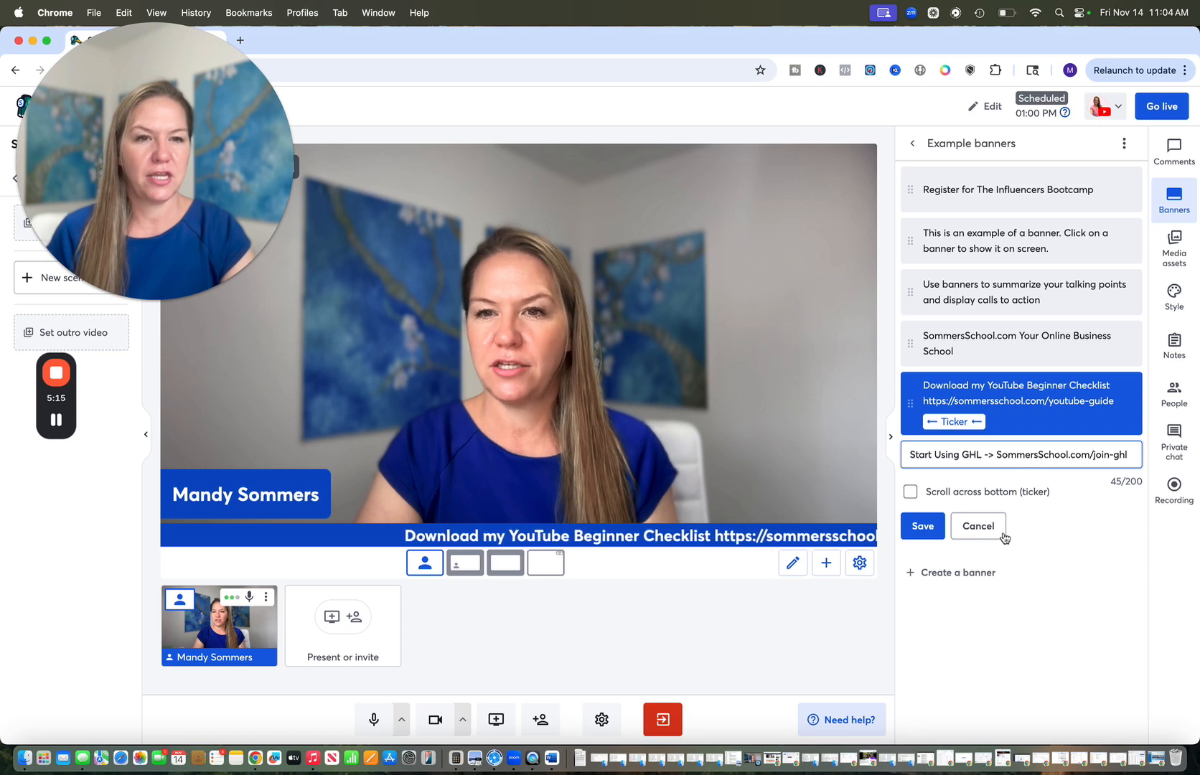
# - Set the studio's brand color to #ed1b5c and its theme to Bubble
pyautogui.click(1175, 294)
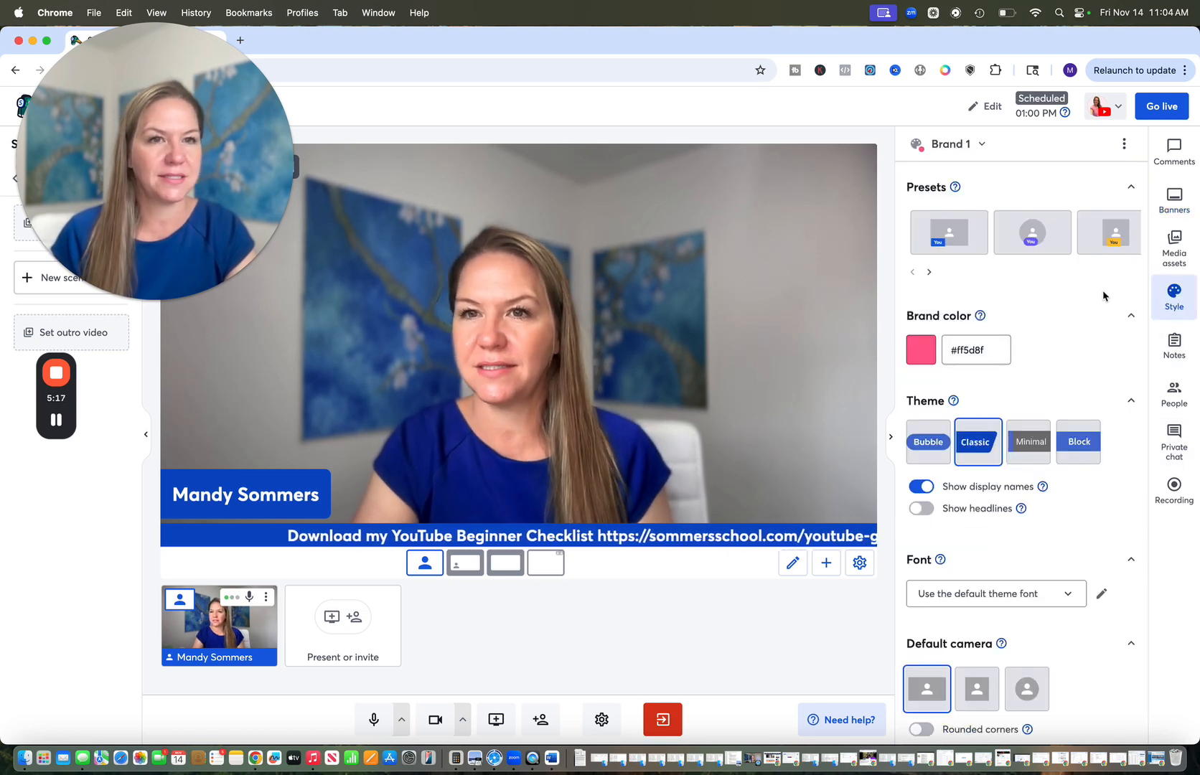
pyautogui.click(926, 351)
pyautogui.click(982, 414)
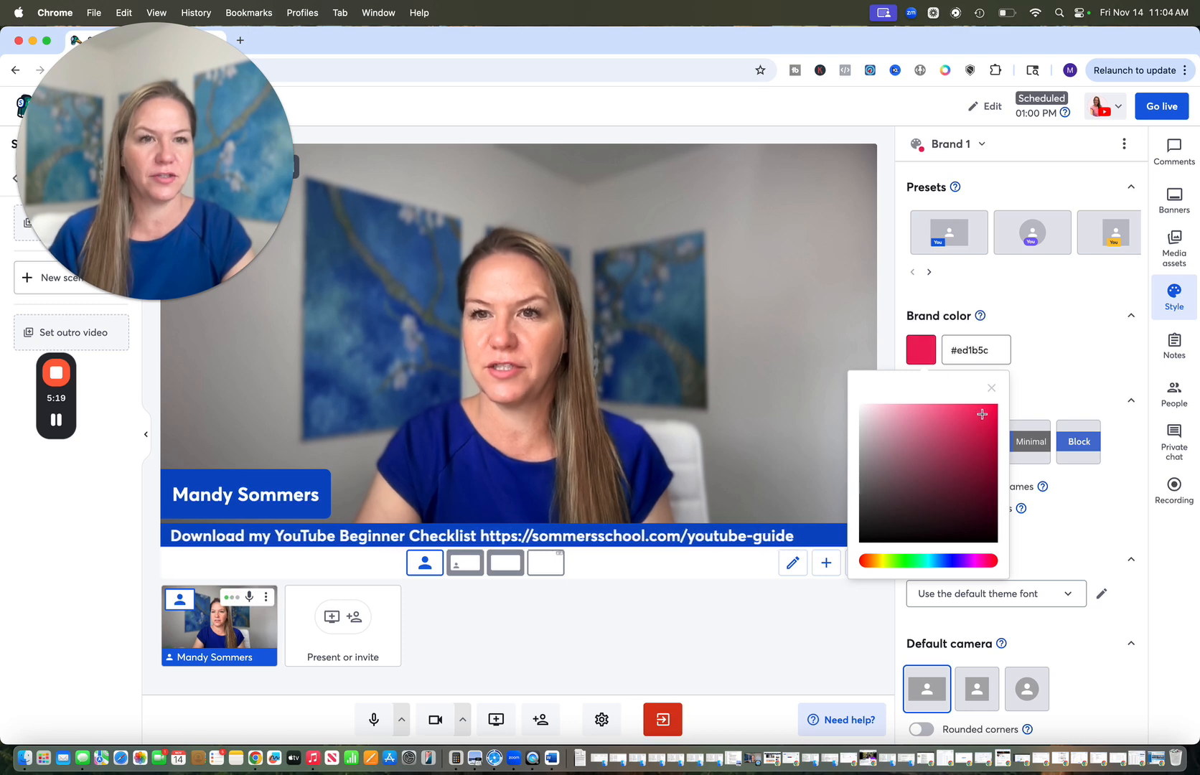
pyautogui.click(1053, 371)
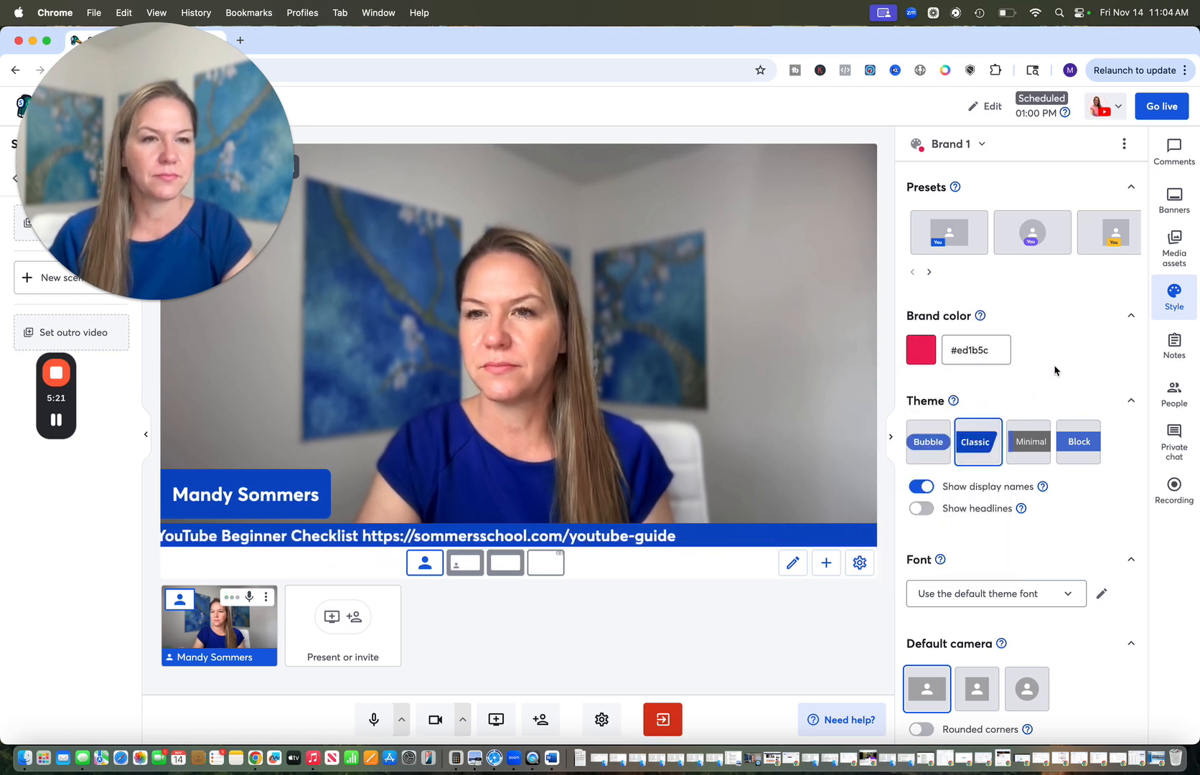
pyautogui.click(934, 443)
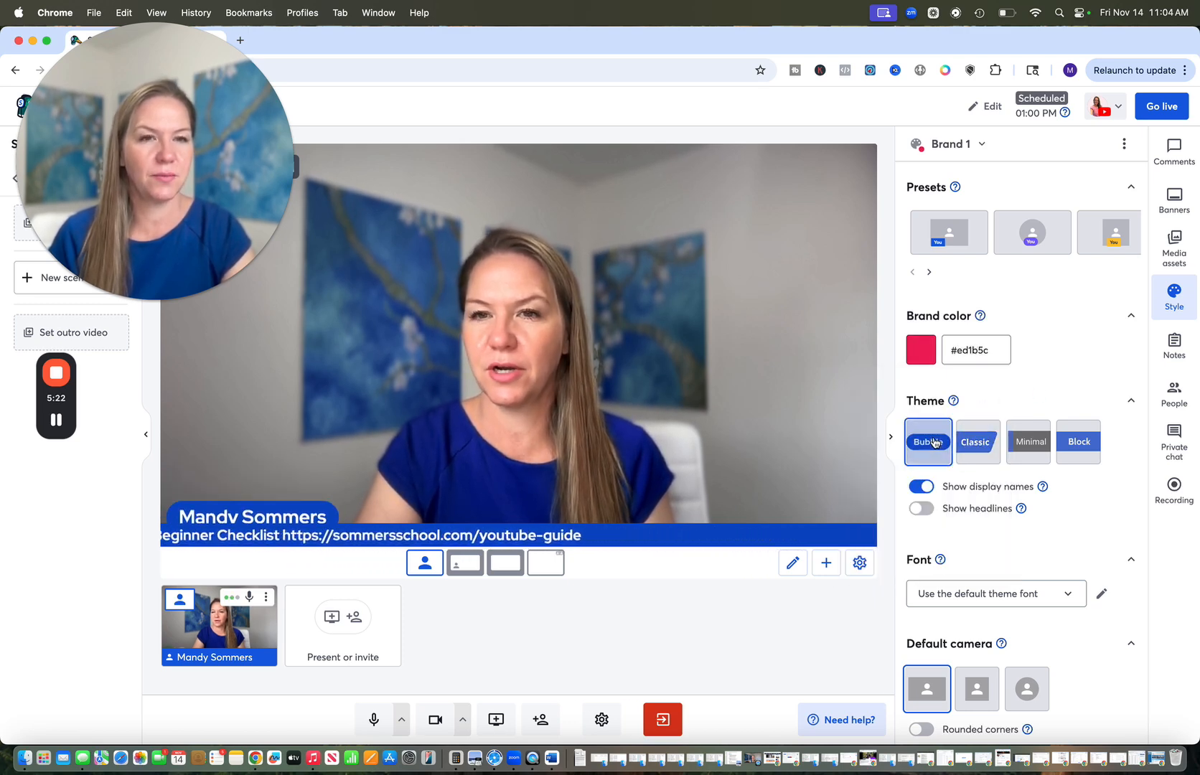
# - Set the brand color to #ff00a9 and the theme to Block
pyautogui.click(921, 349)
pyautogui.click(975, 352)
pyautogui.click(56, 419)
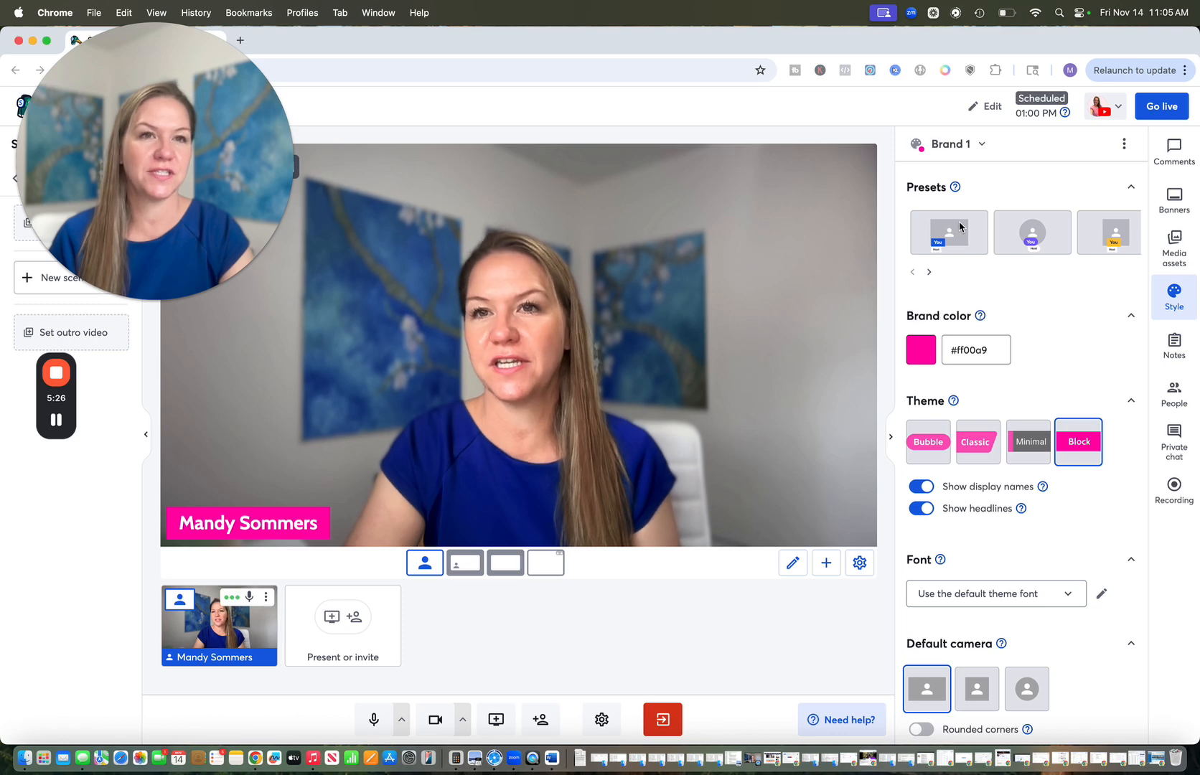
# - Apply the style preset with the round camera and purple name tag, and change its brand color to #e70b90
pyautogui.click(1024, 239)
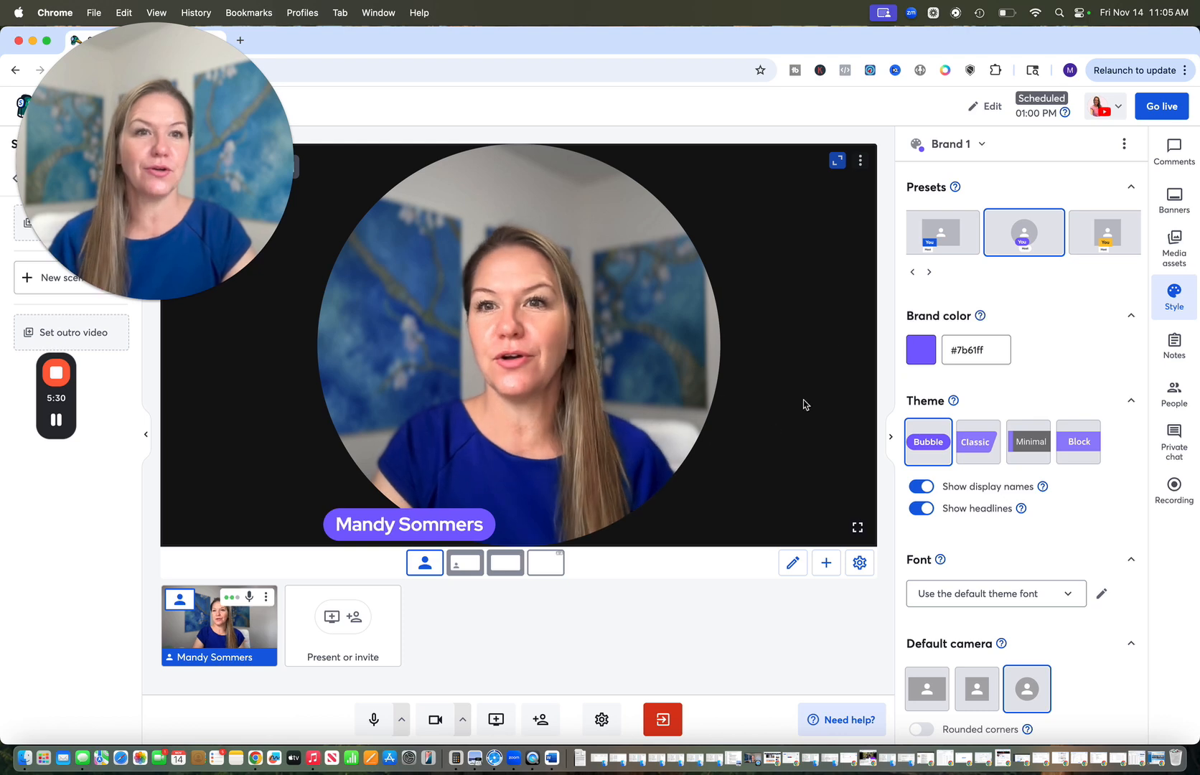
pyautogui.click(923, 355)
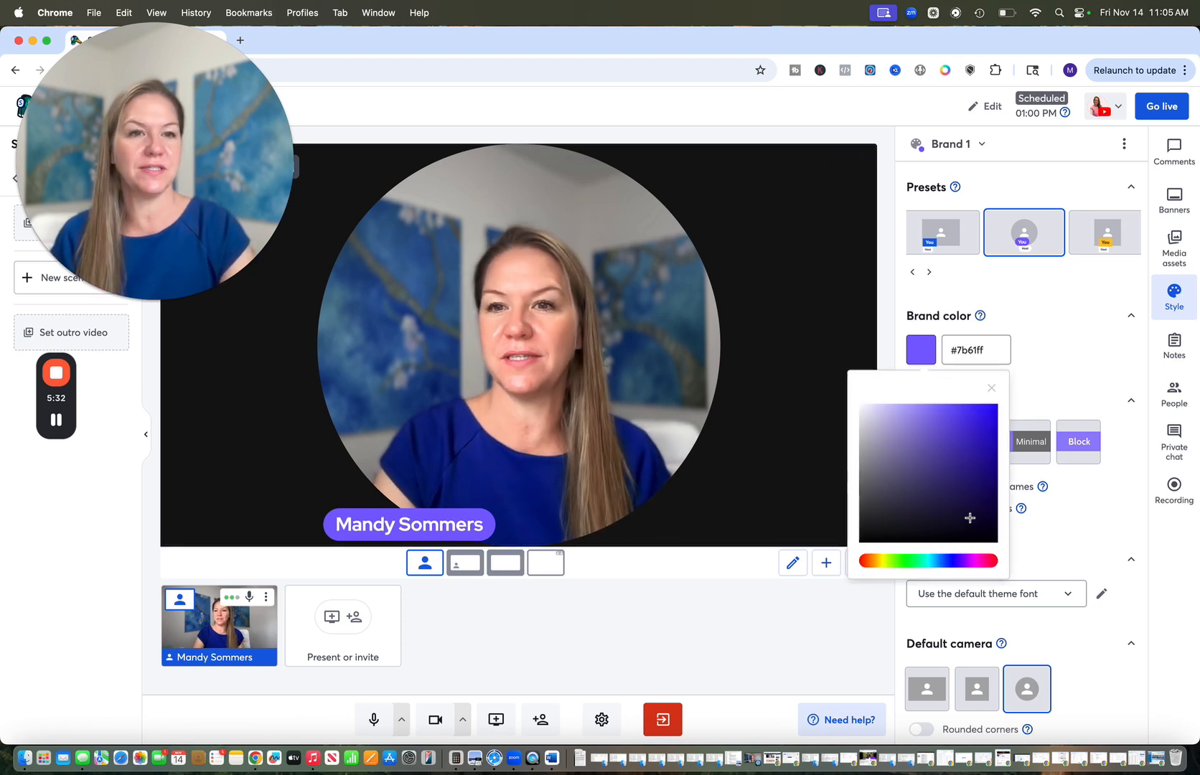
pyautogui.click(985, 562)
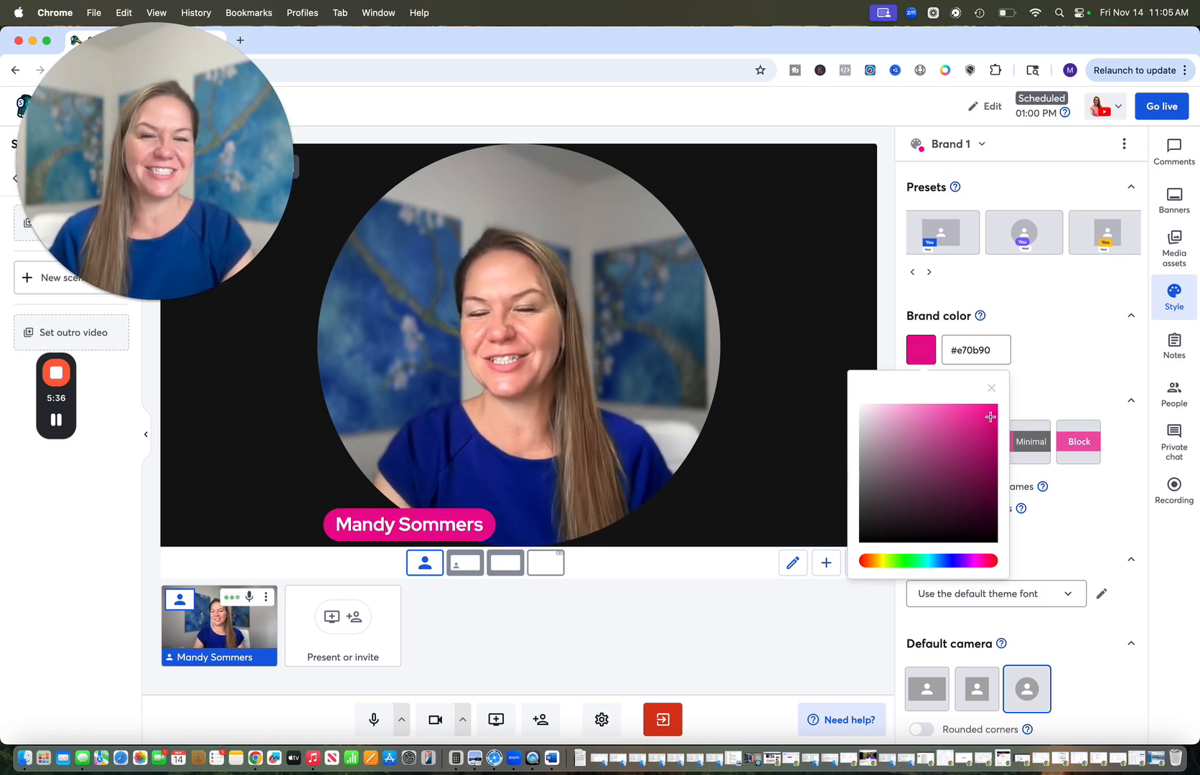
pyautogui.click(1074, 342)
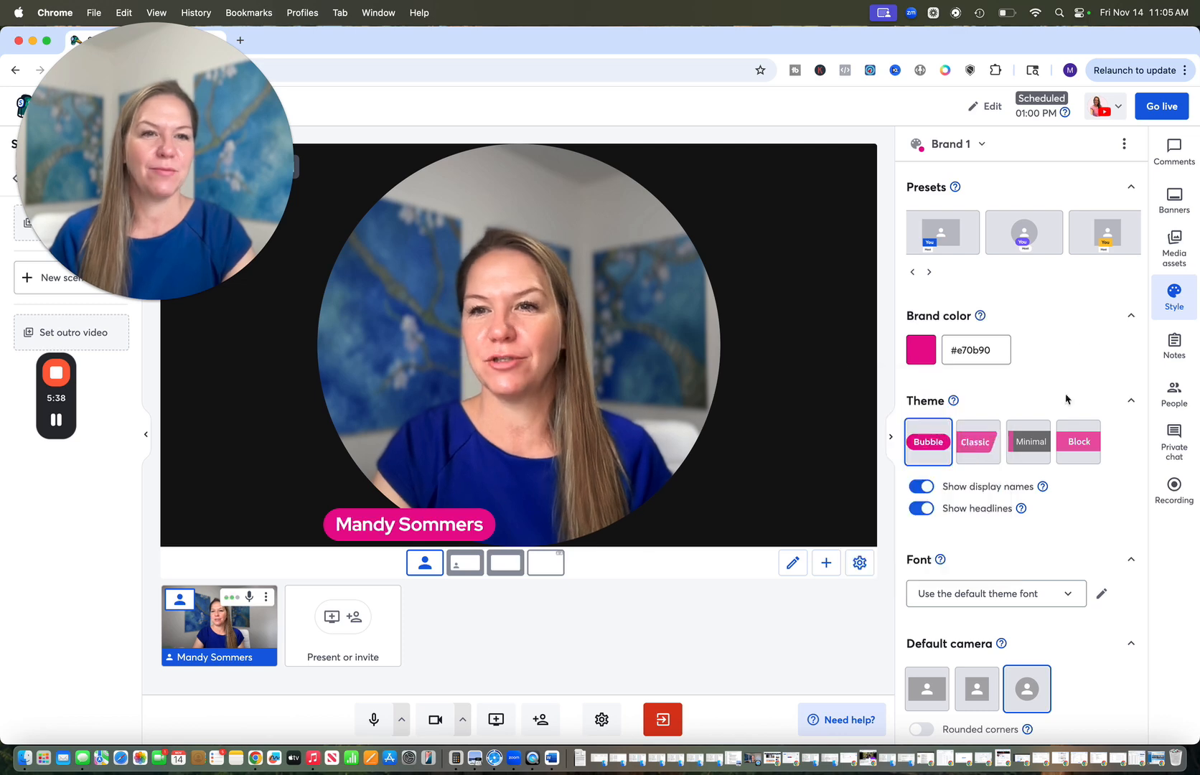
# - Set the theme to Block and try the "Use banners to summarize" and "SommersSchool.com Your Online Business School" banners on stage
pyautogui.click(1075, 438)
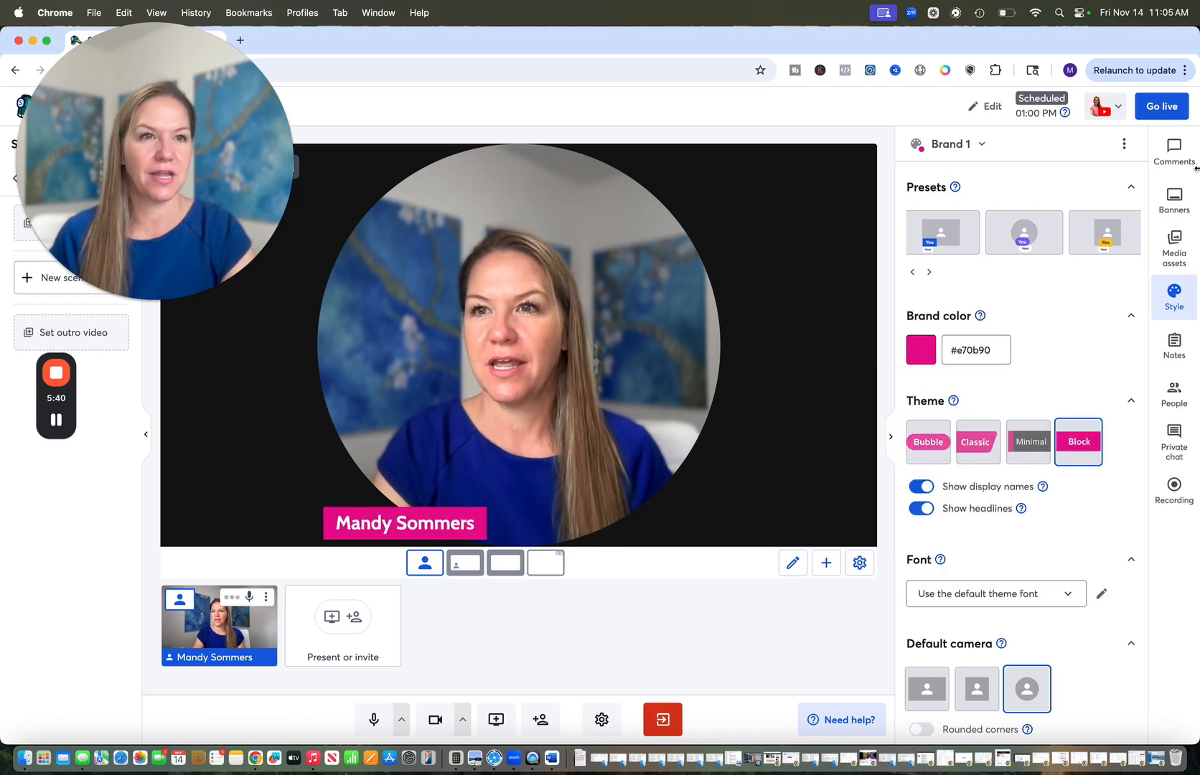
pyautogui.click(1175, 200)
pyautogui.click(969, 307)
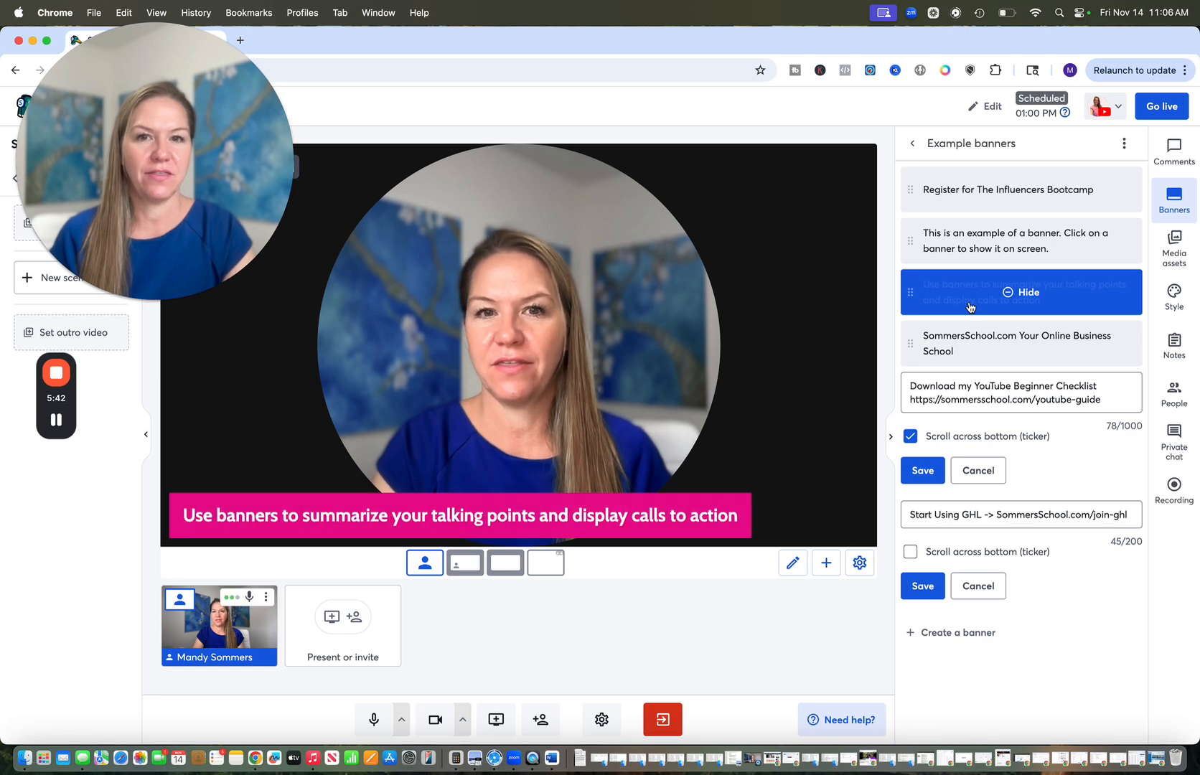
pyautogui.click(961, 347)
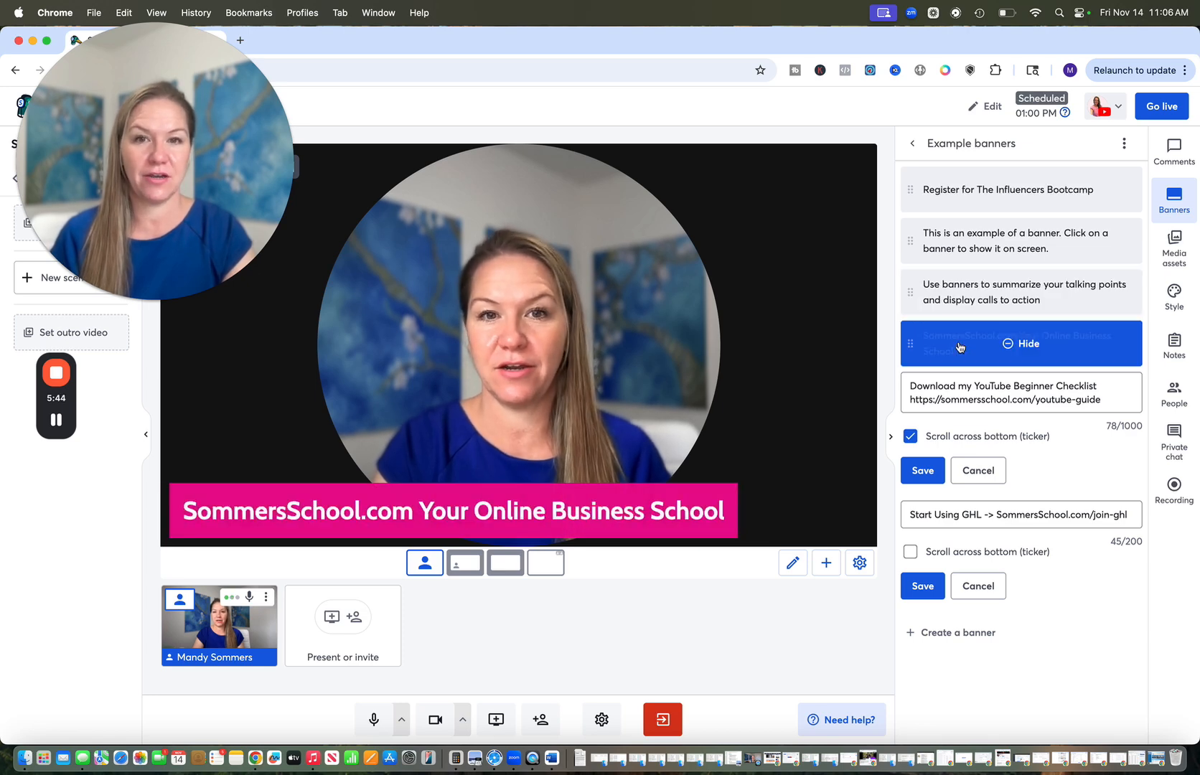
pyautogui.click(968, 394)
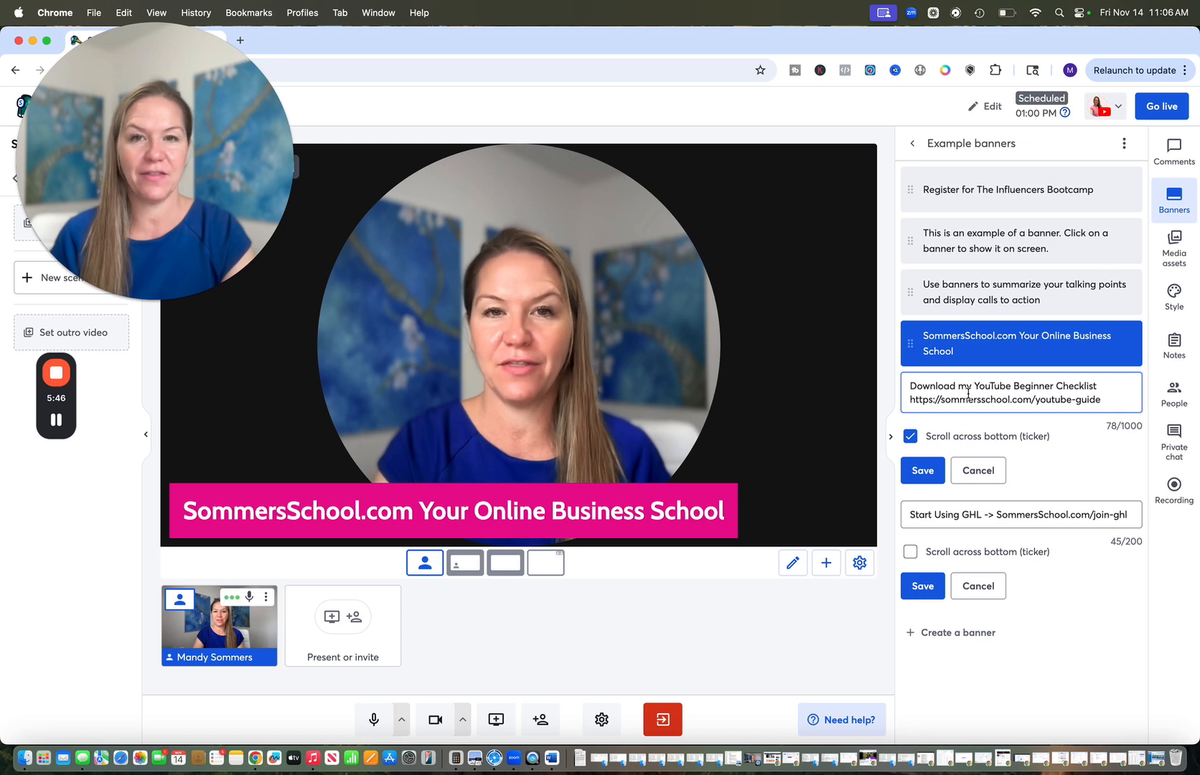
# - Apply the first style preset, with the rectangular camera and blue name tag, to the brand
pyautogui.click(1174, 151)
pyautogui.click(1174, 200)
pyautogui.click(1175, 248)
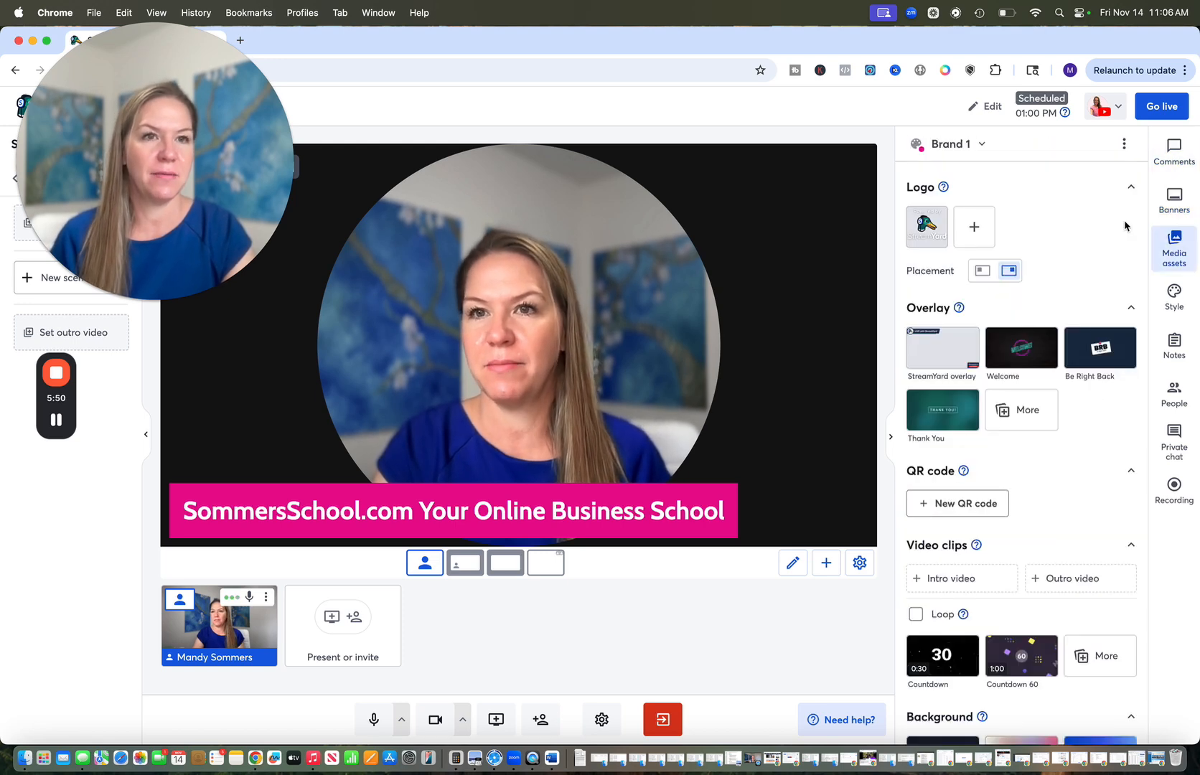
pyautogui.click(1173, 295)
pyautogui.click(942, 233)
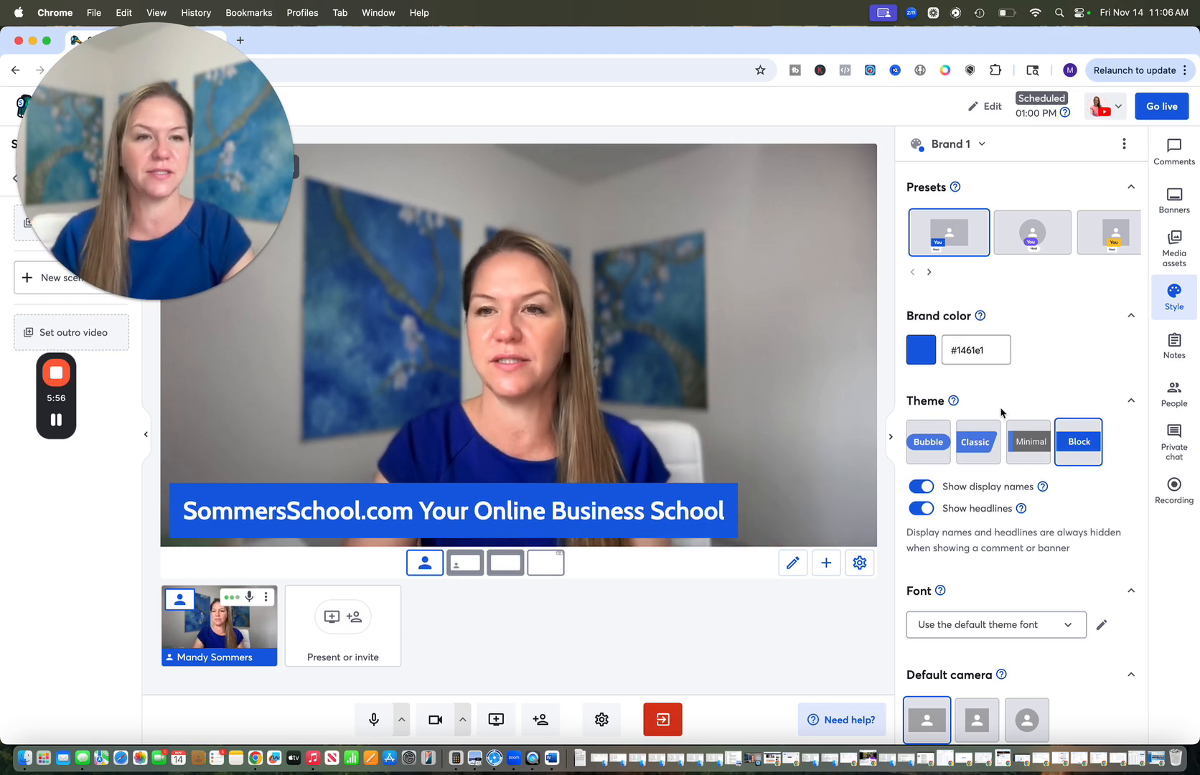
# - Add the headline "Founder of Sommers School" to the host's display name and keep display names and headlines shown
pyautogui.click(1175, 248)
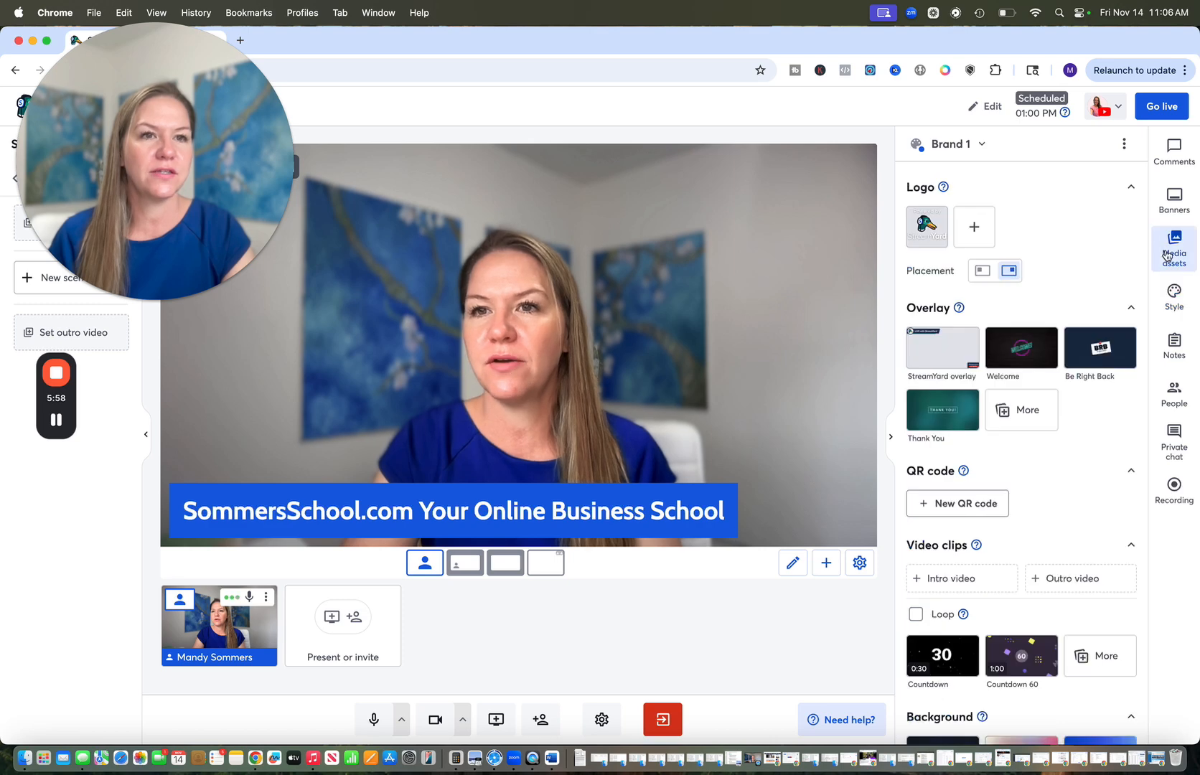
pyautogui.click(1177, 214)
pyautogui.click(1174, 294)
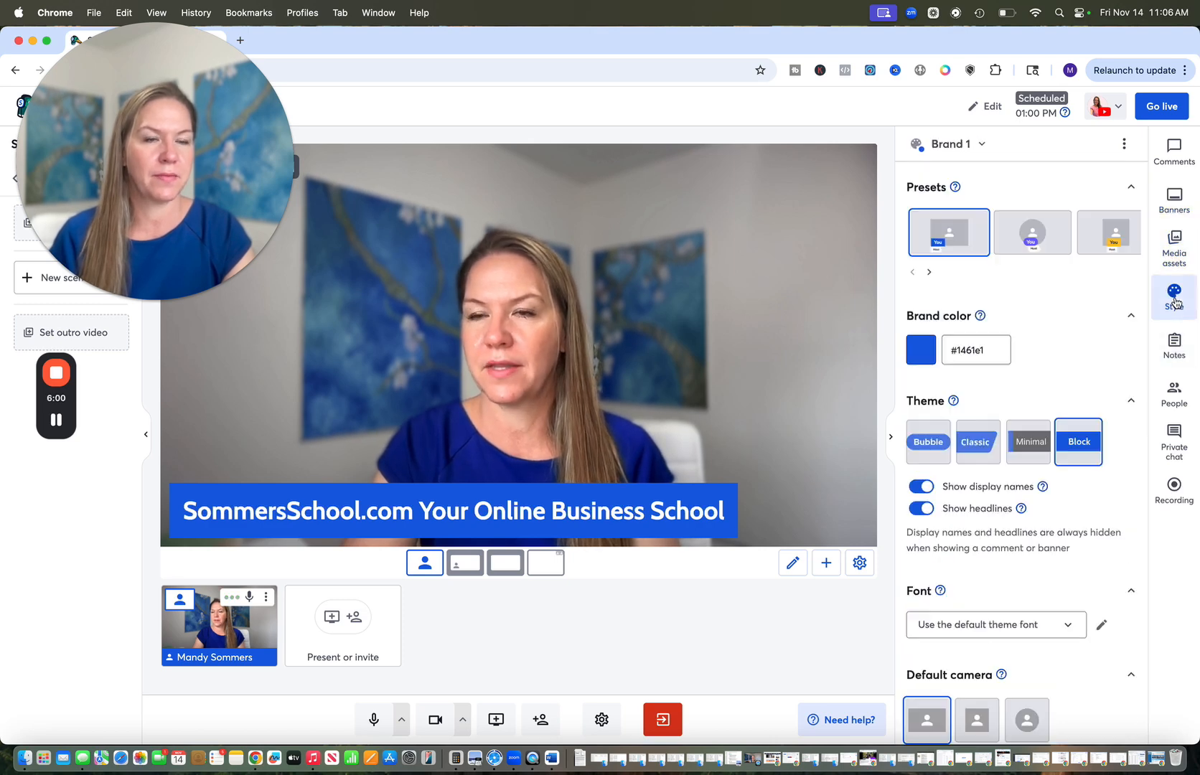
pyautogui.scroll(-1, 1055, 345)
pyautogui.click(926, 468)
pyautogui.click(925, 468)
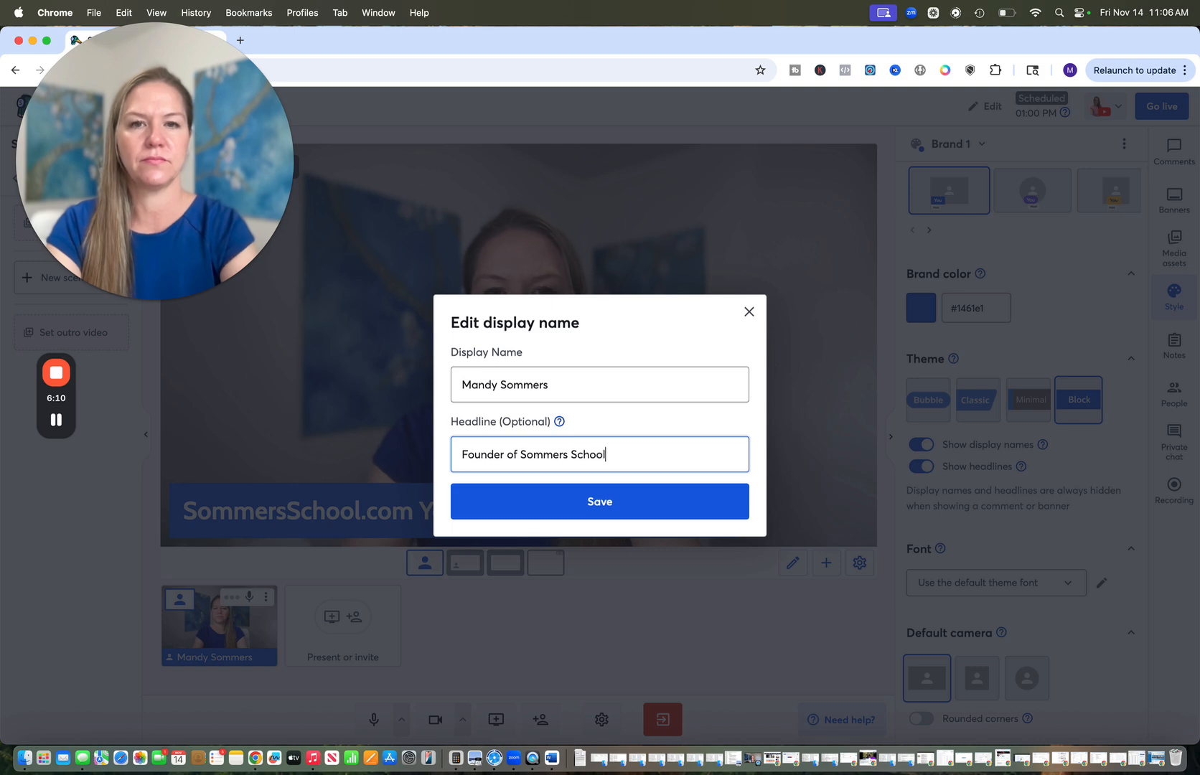
pyautogui.click(627, 488)
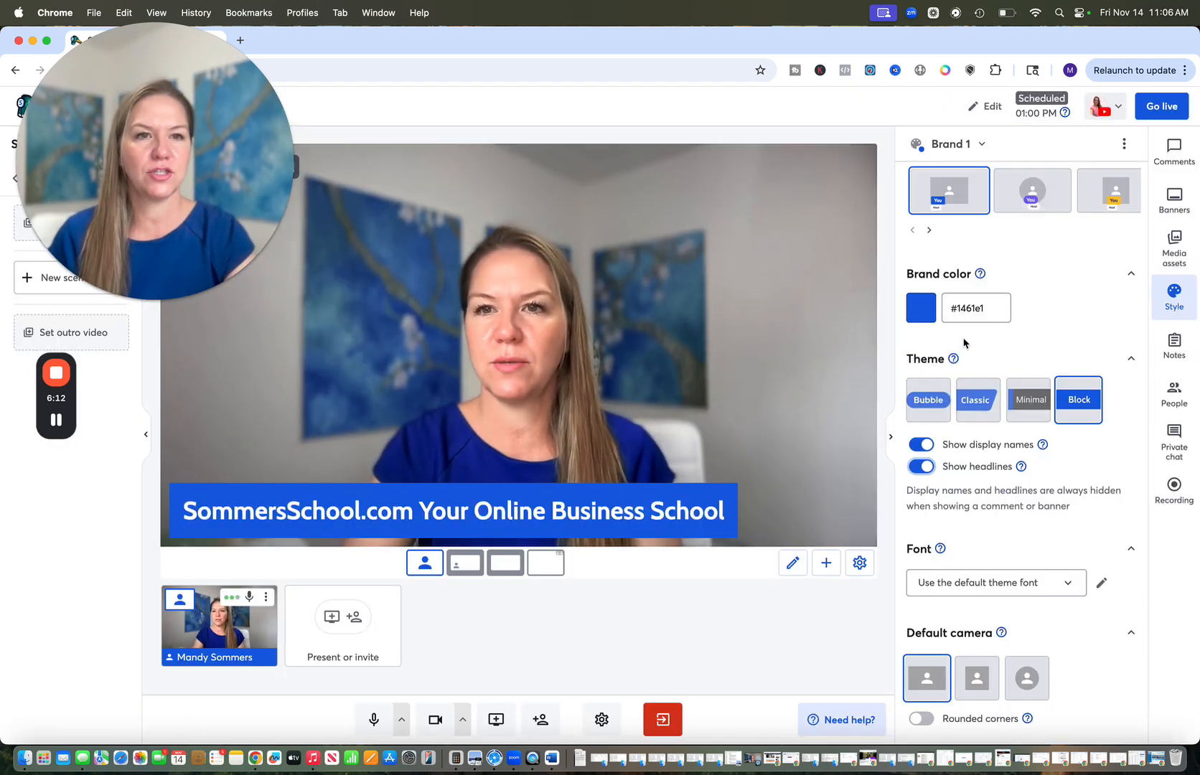
pyautogui.click(926, 444)
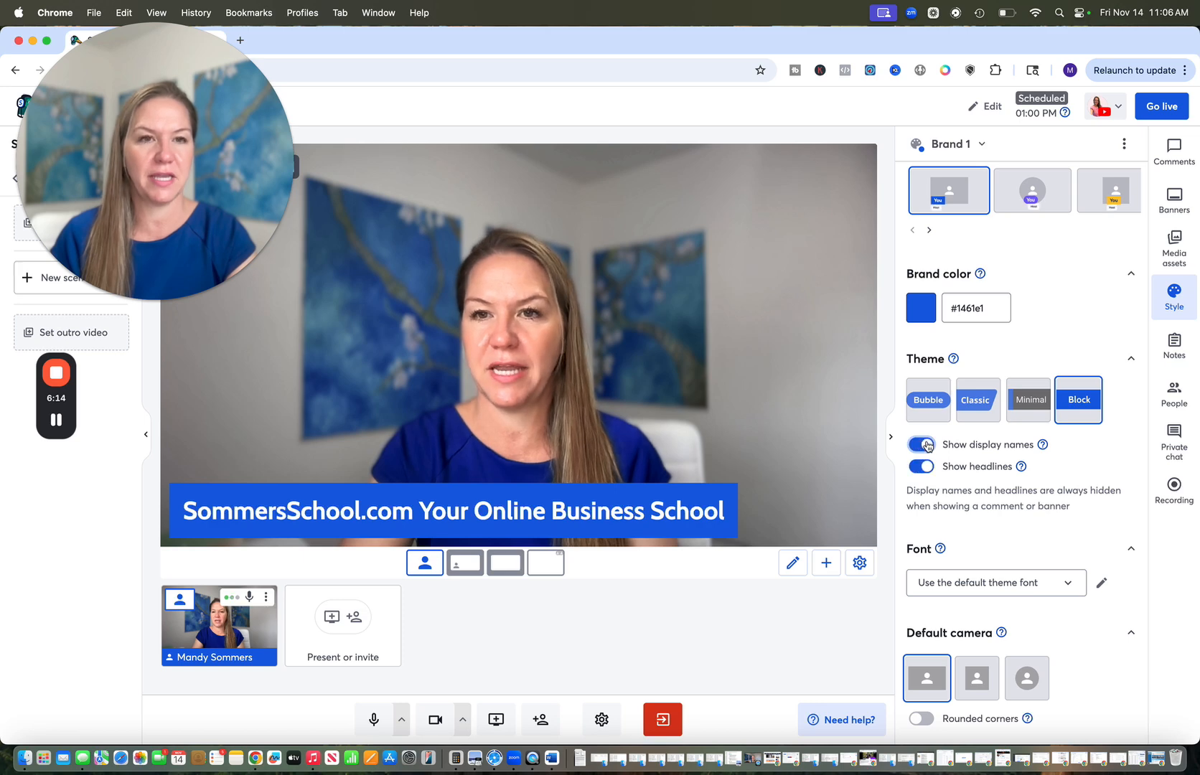
# - Turn off the ticker option for the YouTube Beginner Checklist banner and show the "Register for The Influencers Bootcamp" banner on stage
pyautogui.click(1174, 197)
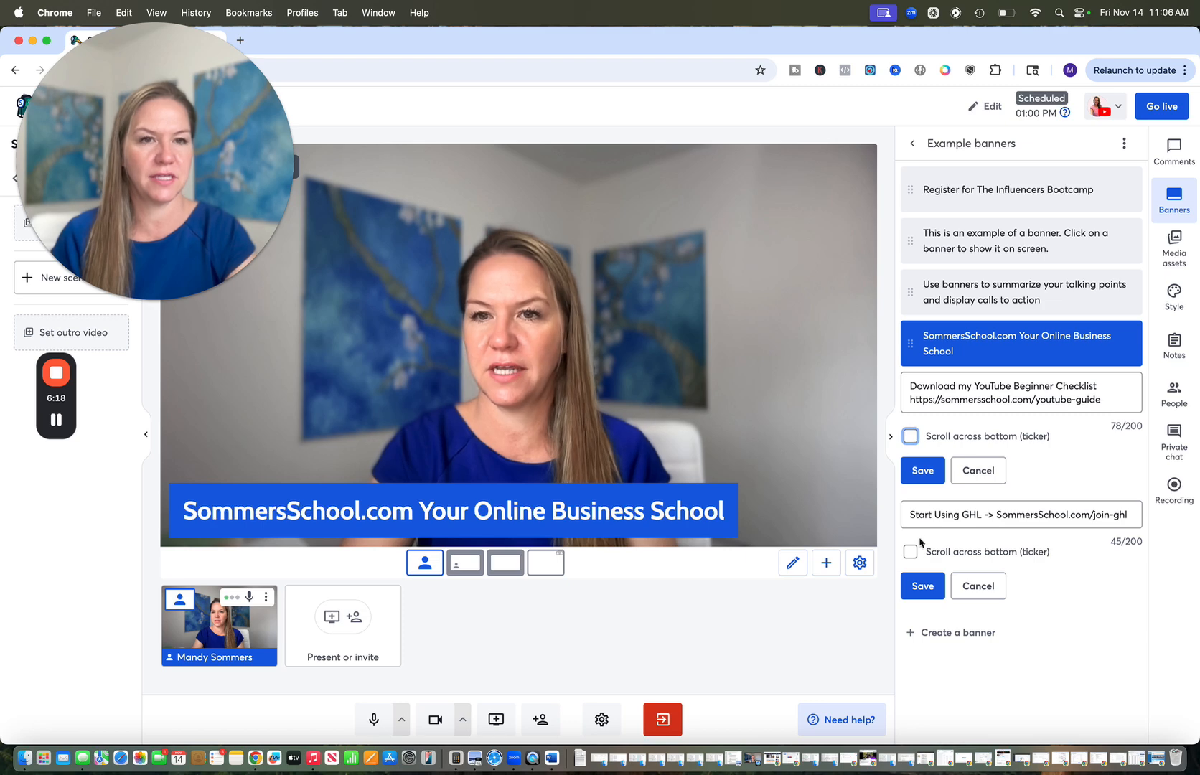
pyautogui.click(959, 198)
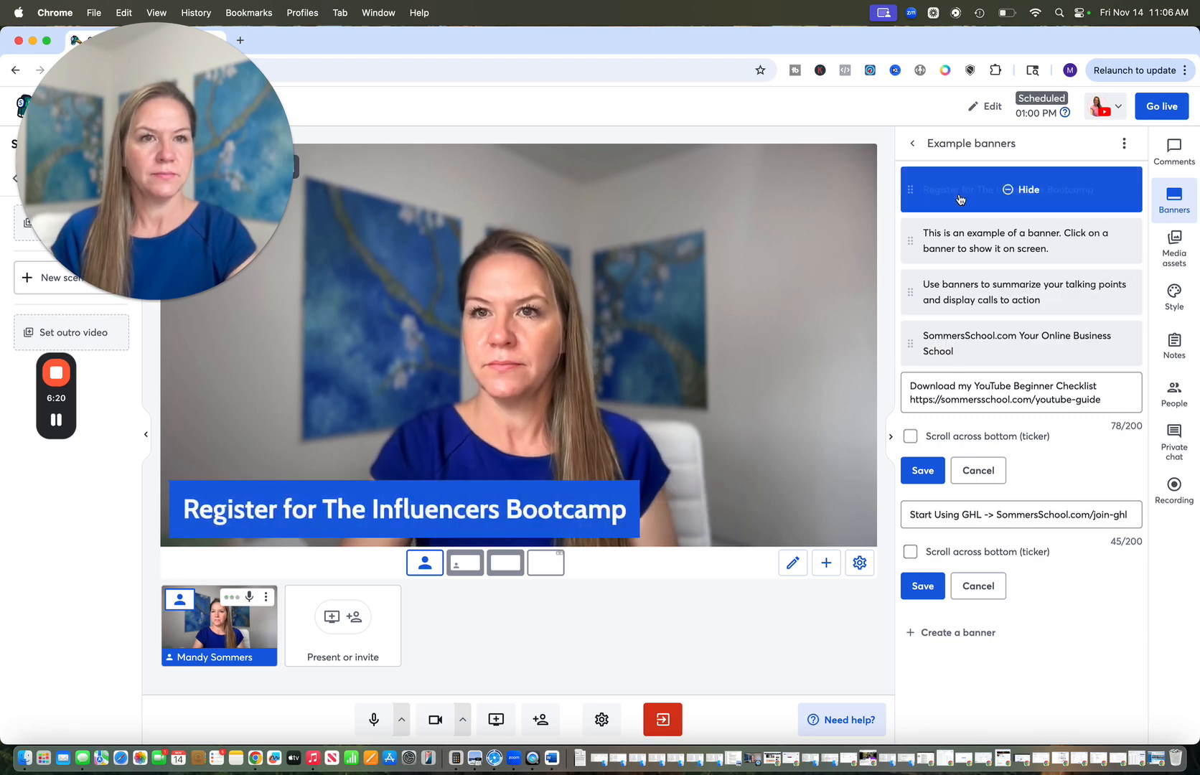
pyautogui.click(1177, 250)
pyautogui.click(1191, 288)
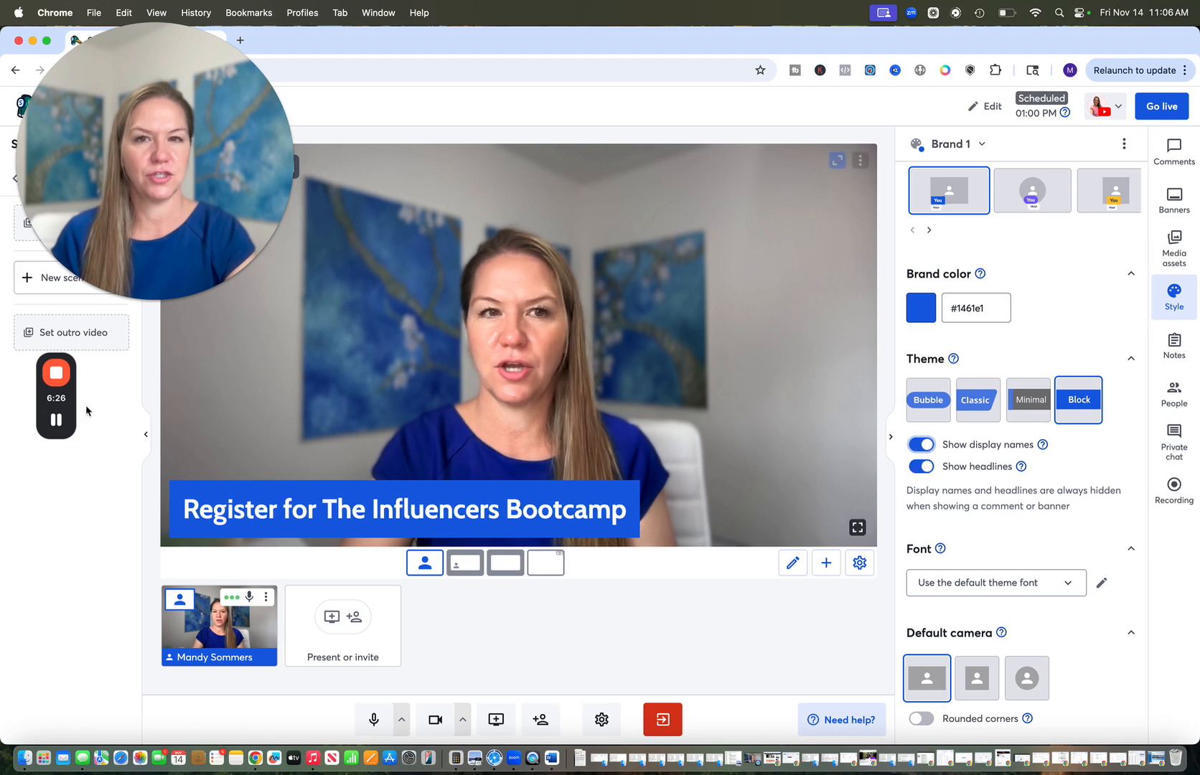
pyautogui.click(56, 420)
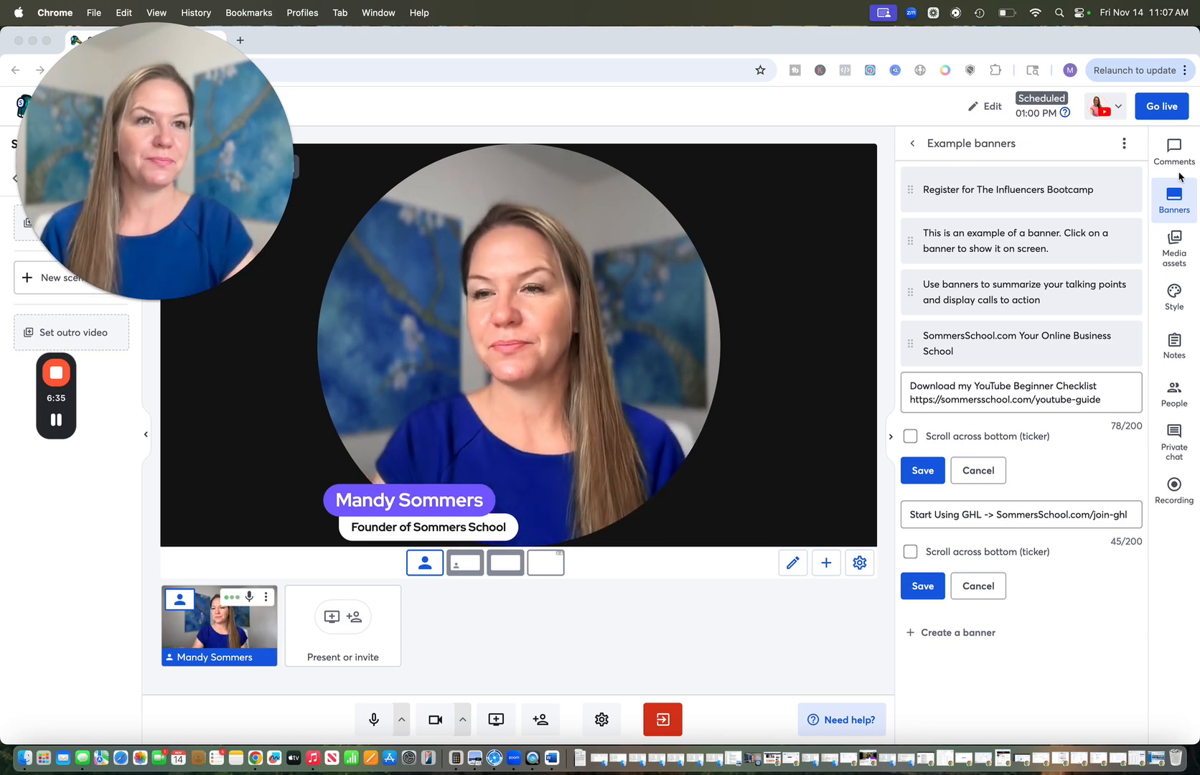
# - Switch the brand's style from the purple round-camera preset to the blue preset with the rectangular camera
pyautogui.click(1180, 255)
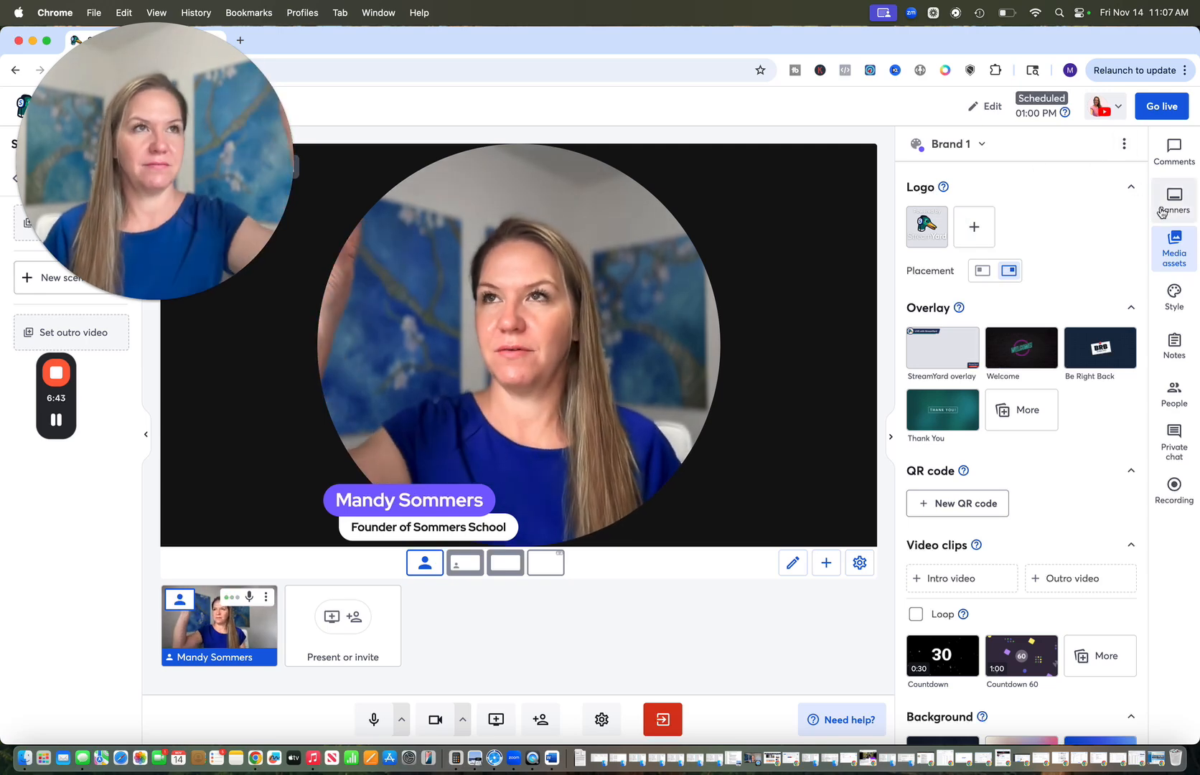
pyautogui.click(1162, 212)
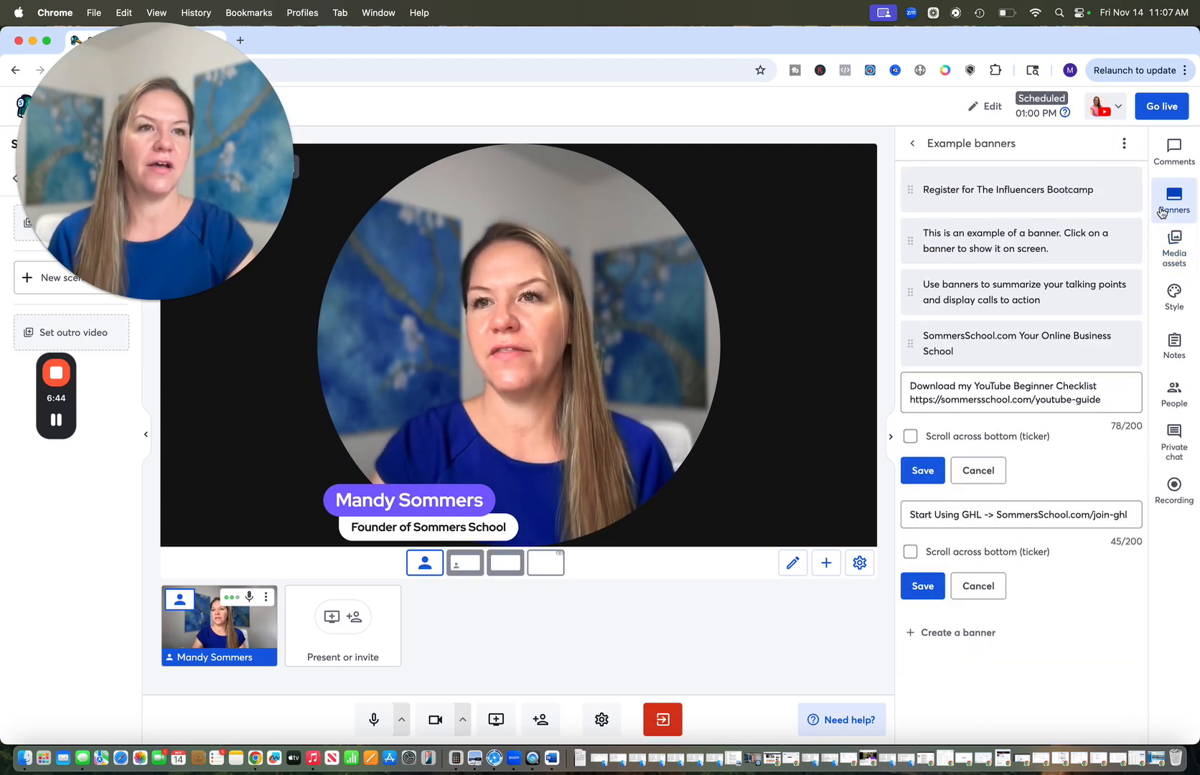
pyautogui.click(1174, 255)
pyautogui.click(1174, 294)
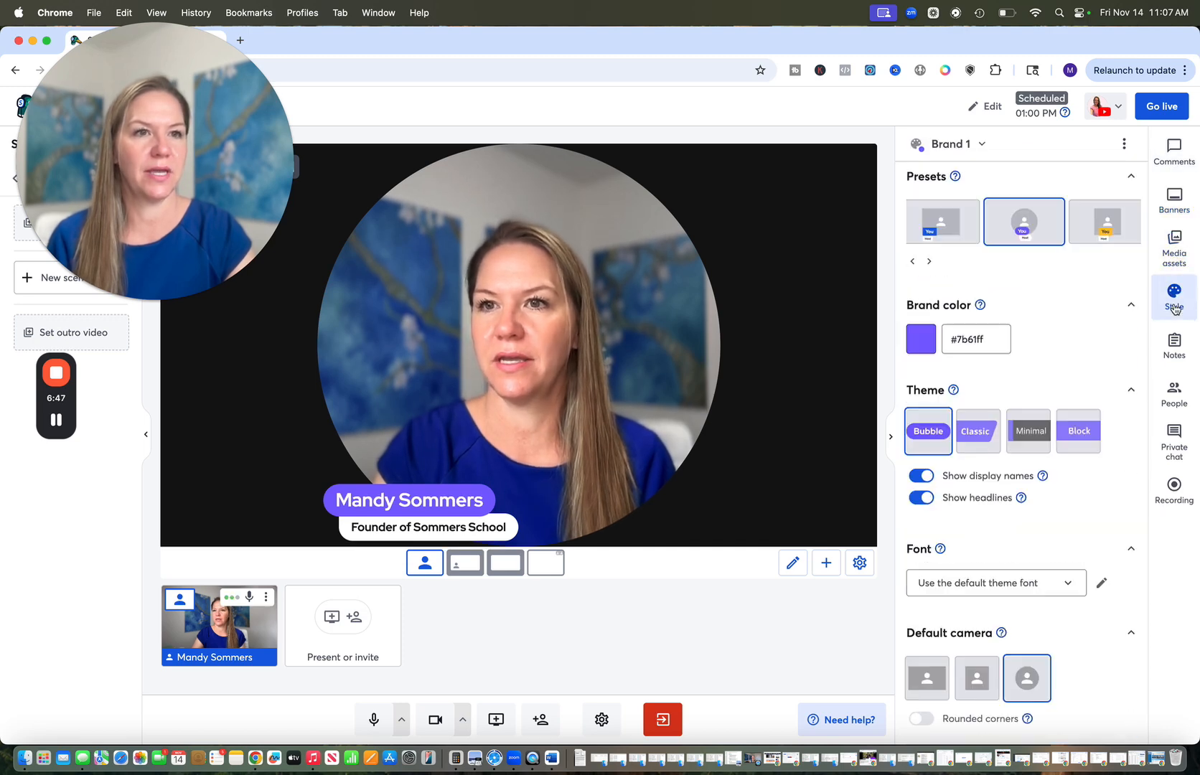
pyautogui.click(943, 223)
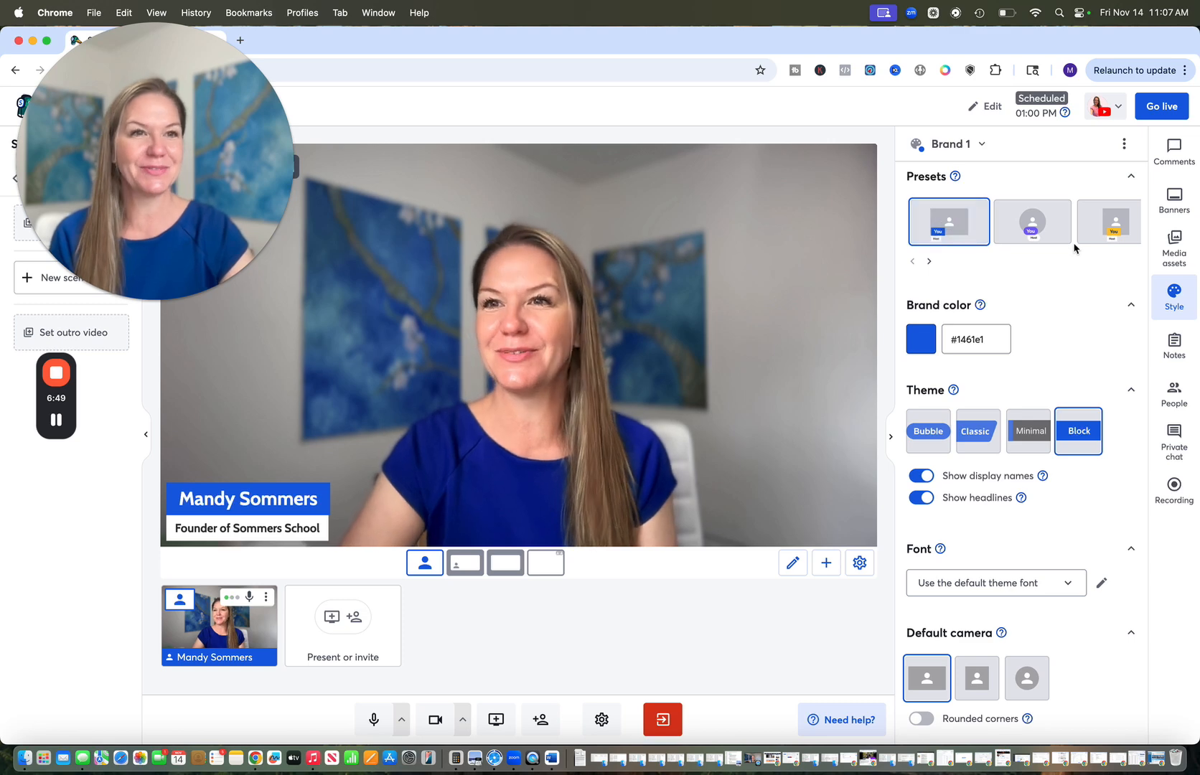
pyautogui.click(1175, 251)
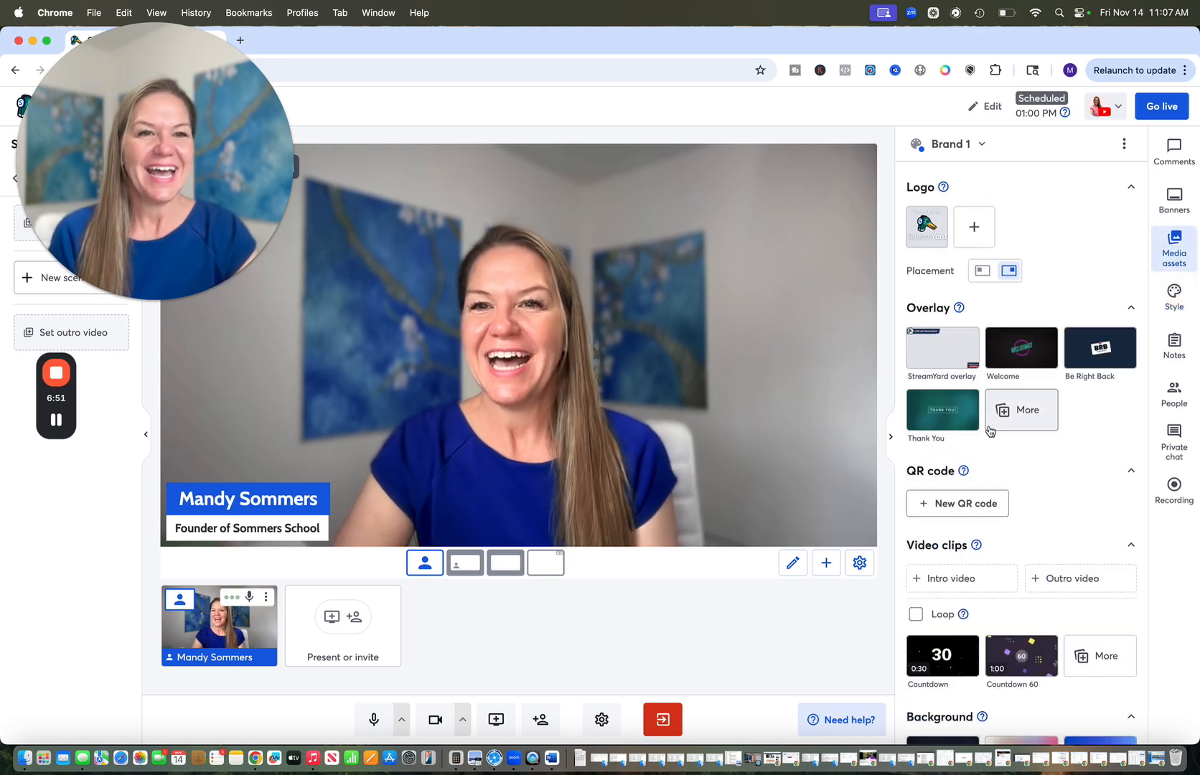
pyautogui.scroll(-3, 984, 415)
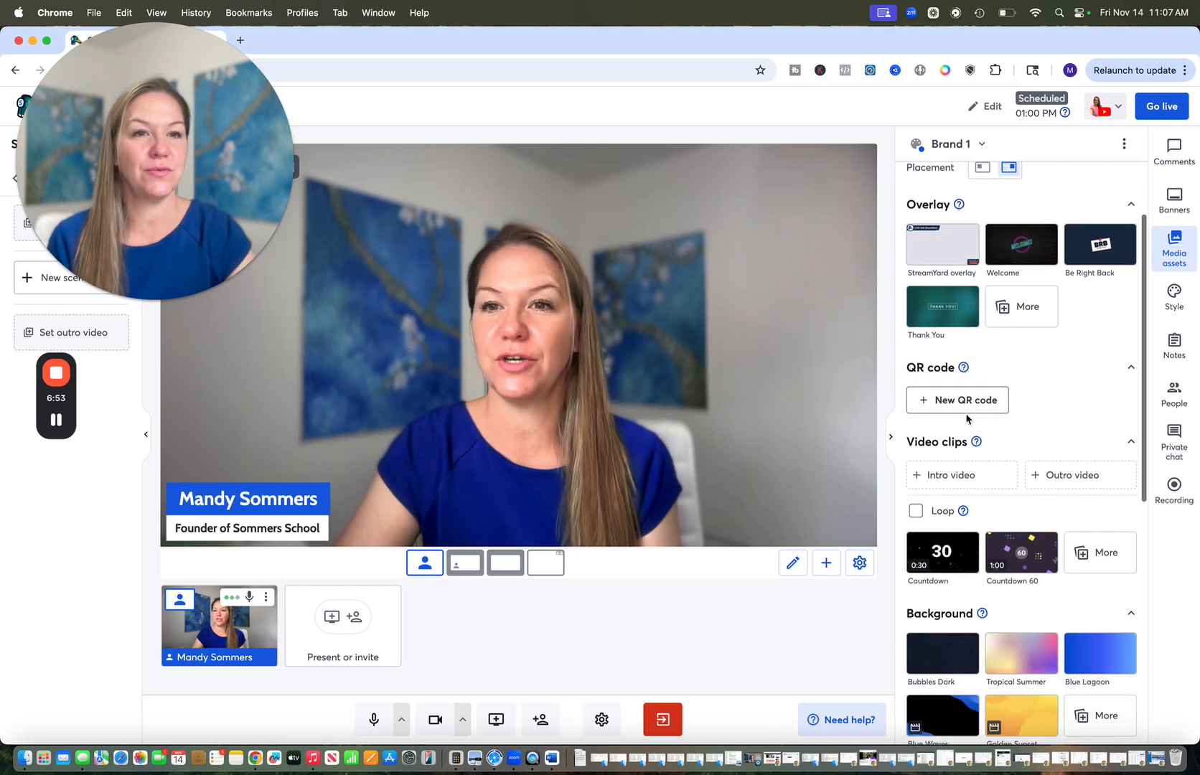
pyautogui.click(964, 412)
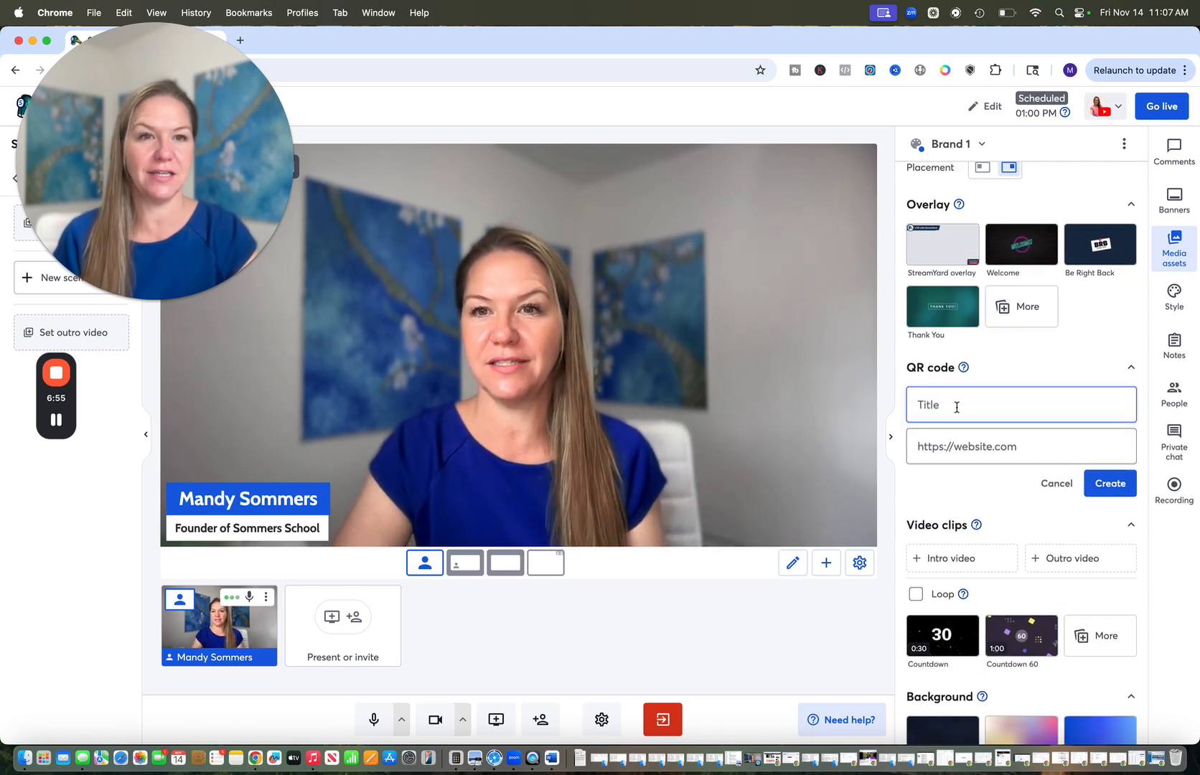
pyautogui.write('Re')
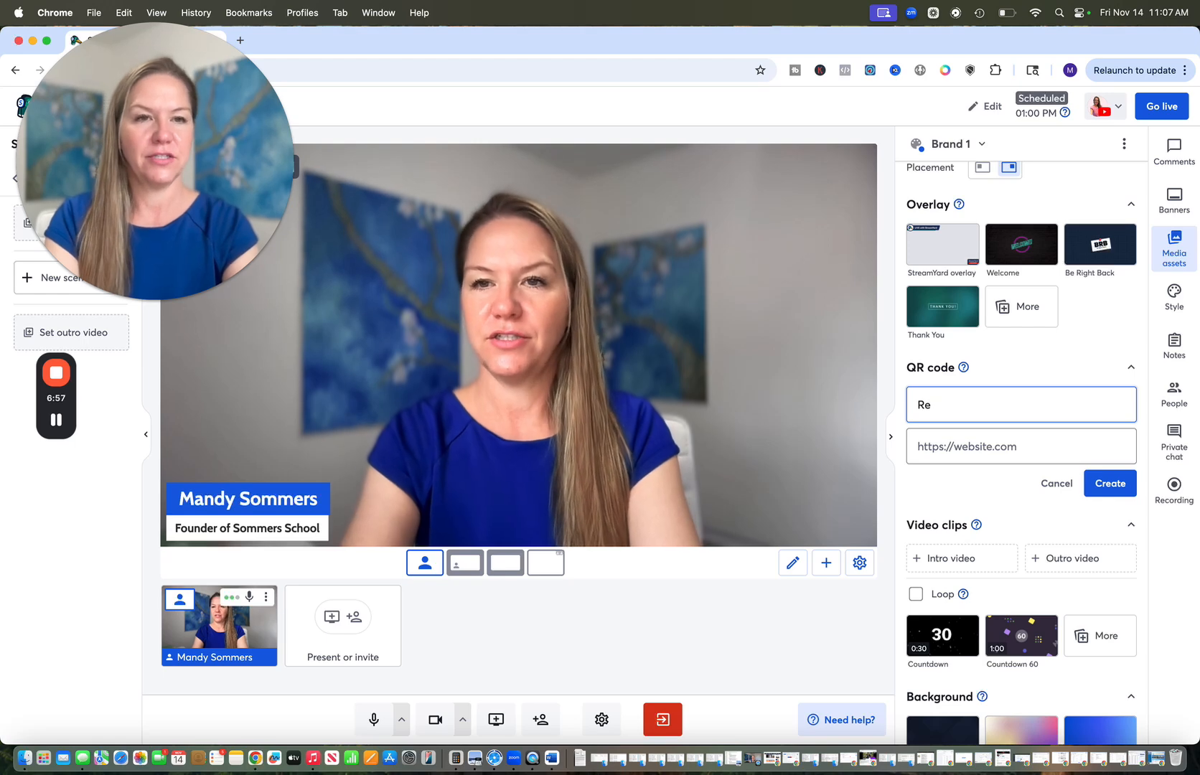
pyautogui.write('gister for The Influencers Bo')
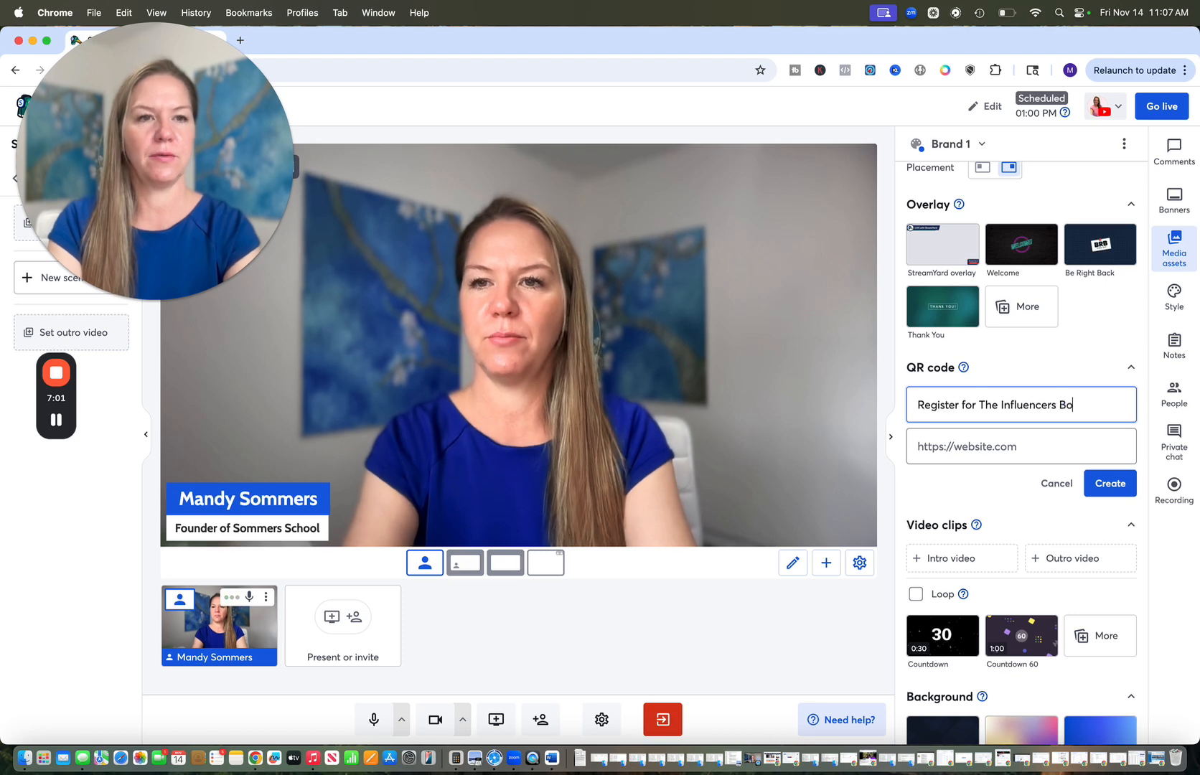
pyautogui.write('otcamp')
pyautogui.click(946, 449)
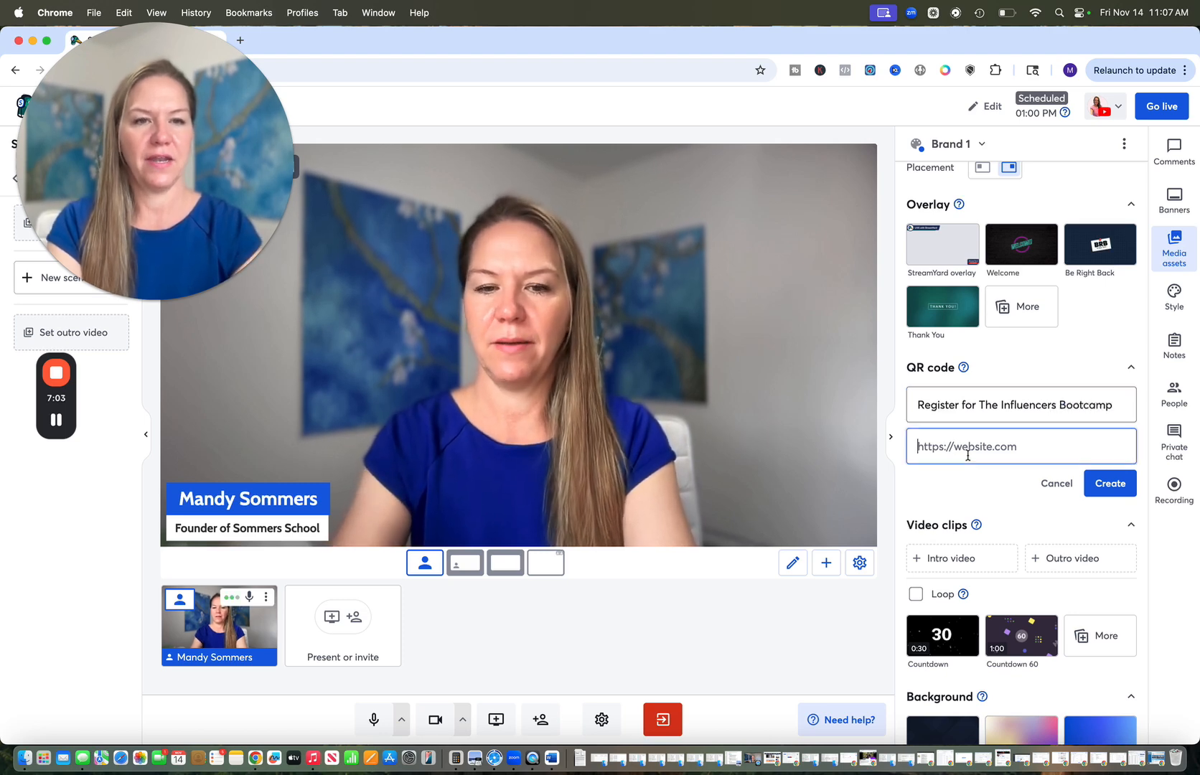
pyautogui.write('https:')
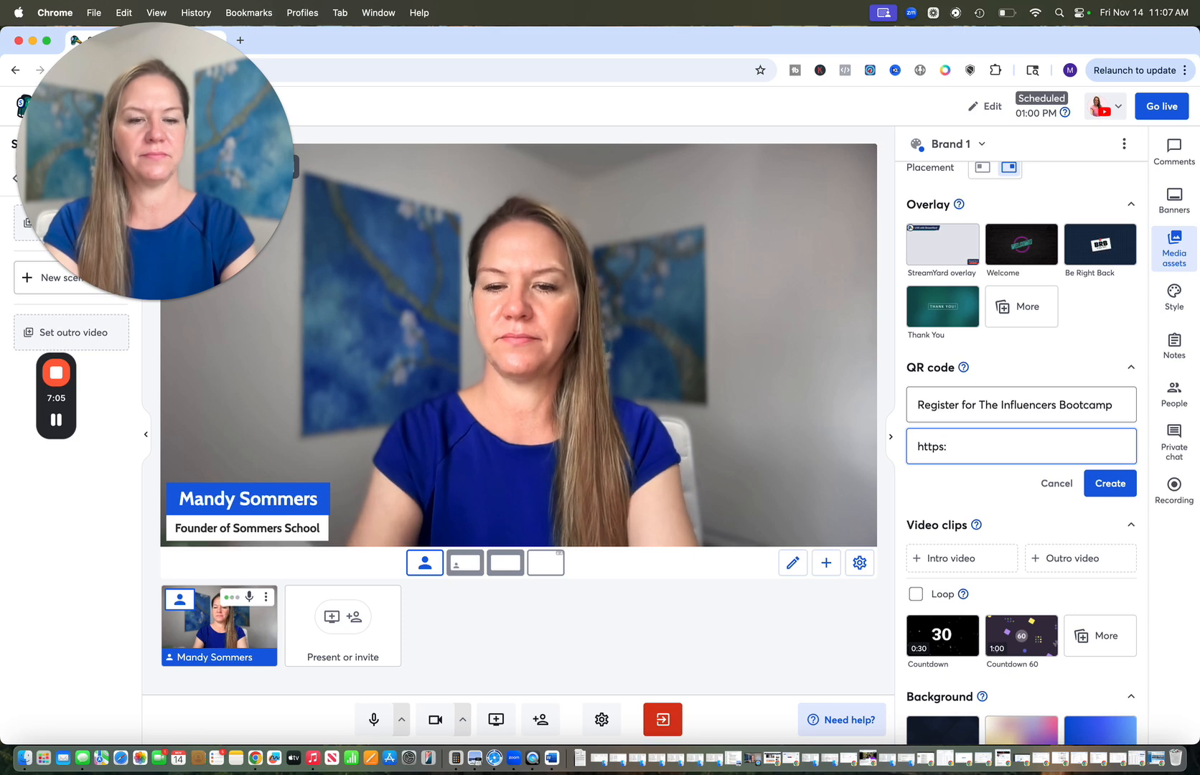
pyautogui.write('//theinfl')
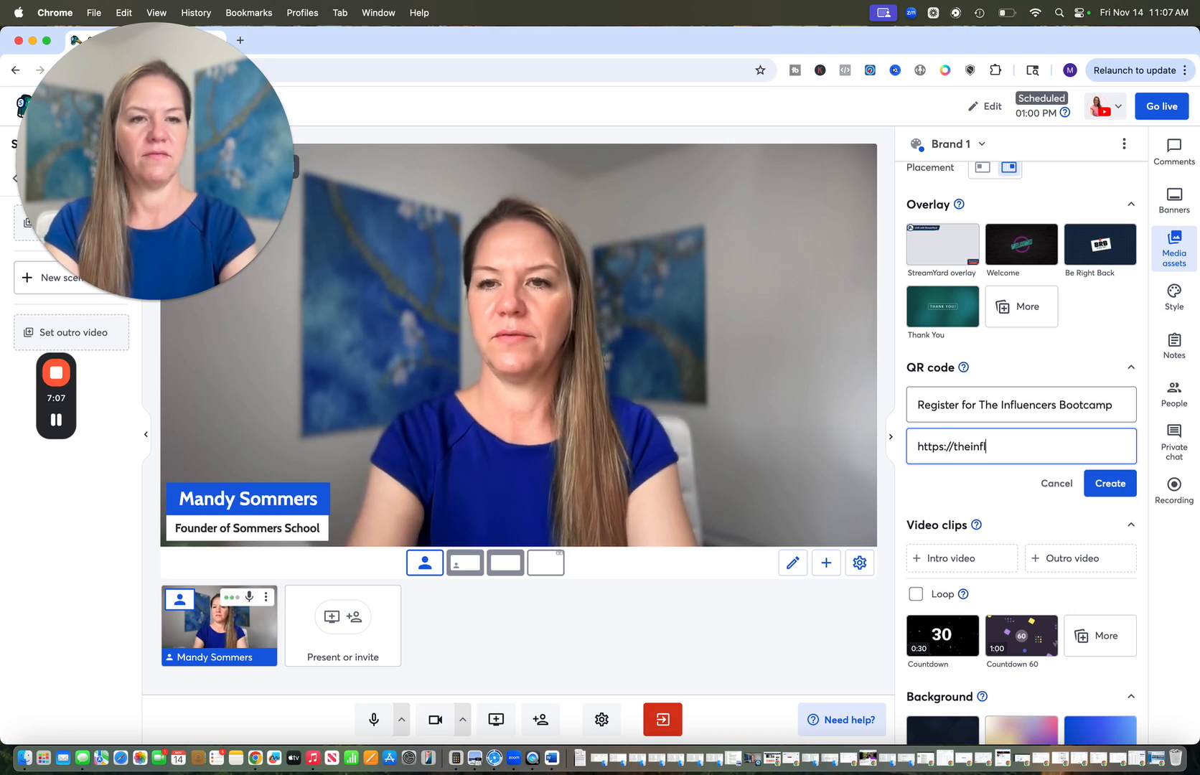
pyautogui.write('uencersbootcamp.com')
pyautogui.click(1106, 485)
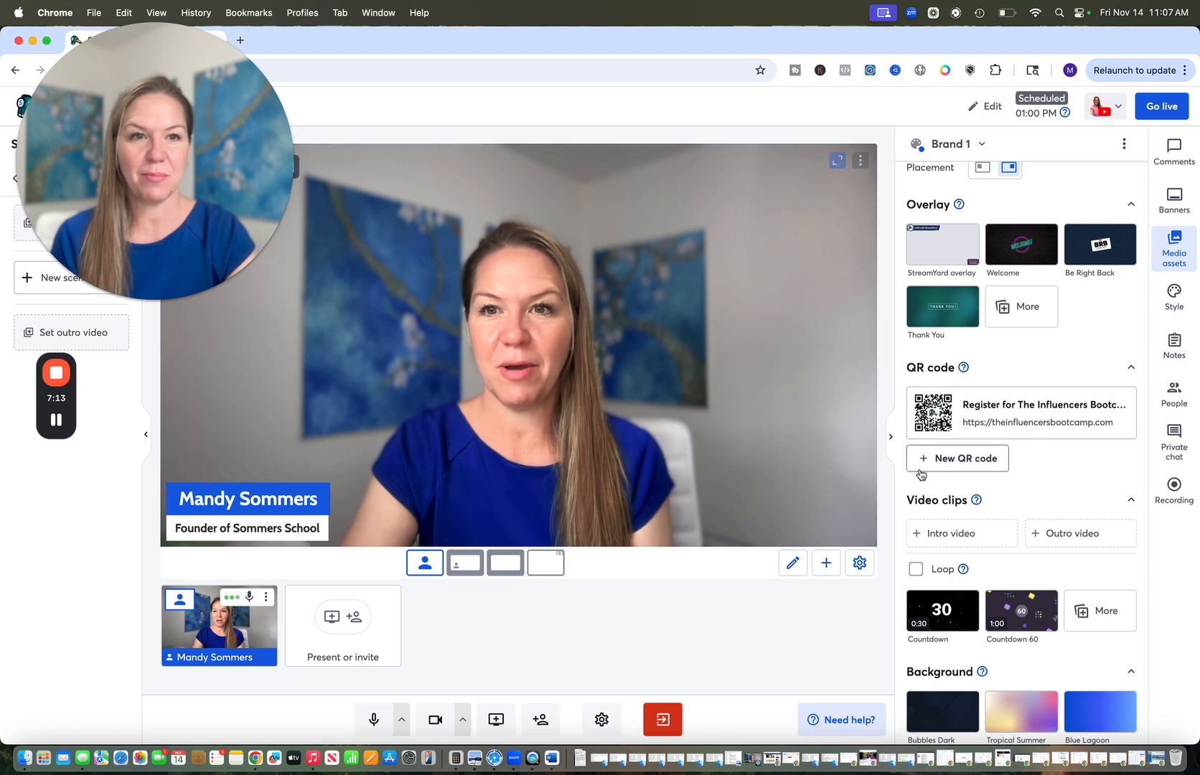
# - Show the Influencers Bootcamp QR code on stage and move the webcam bubble away from it
pyautogui.moveTo(941, 427)
pyautogui.click(1012, 414)
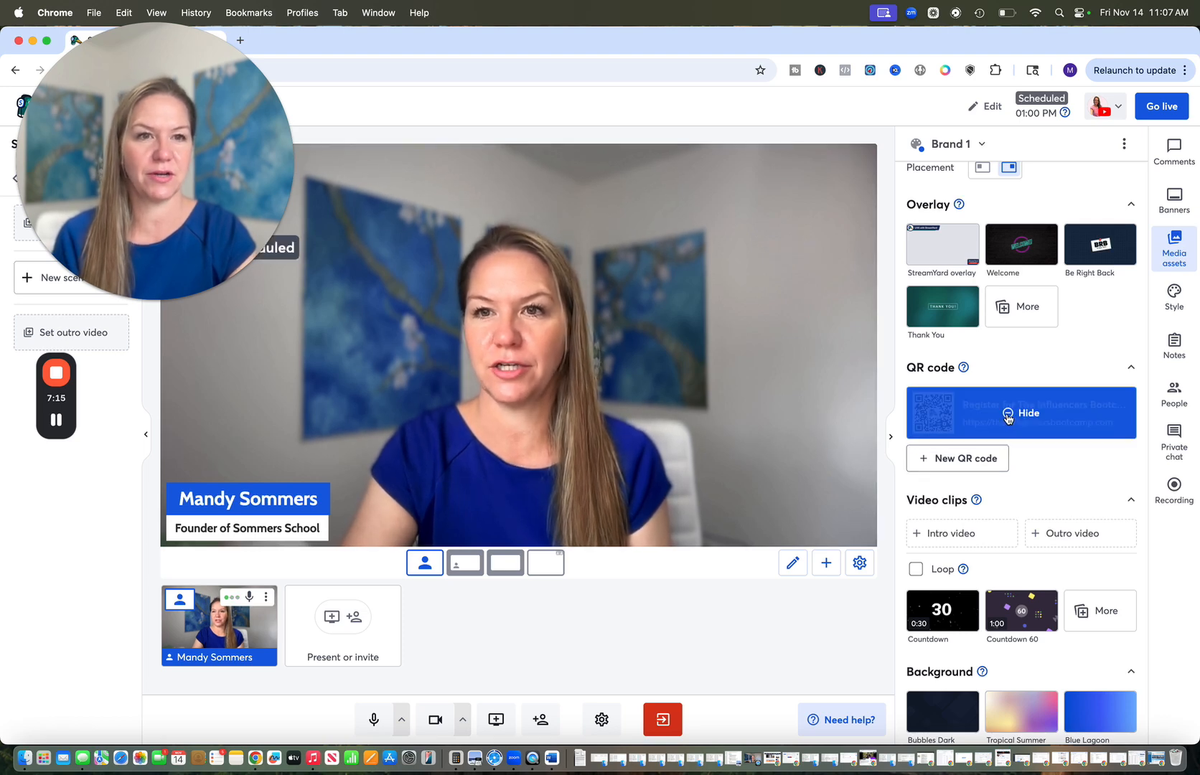
pyautogui.moveTo(352, 512); pyautogui.dragTo(498, 255)
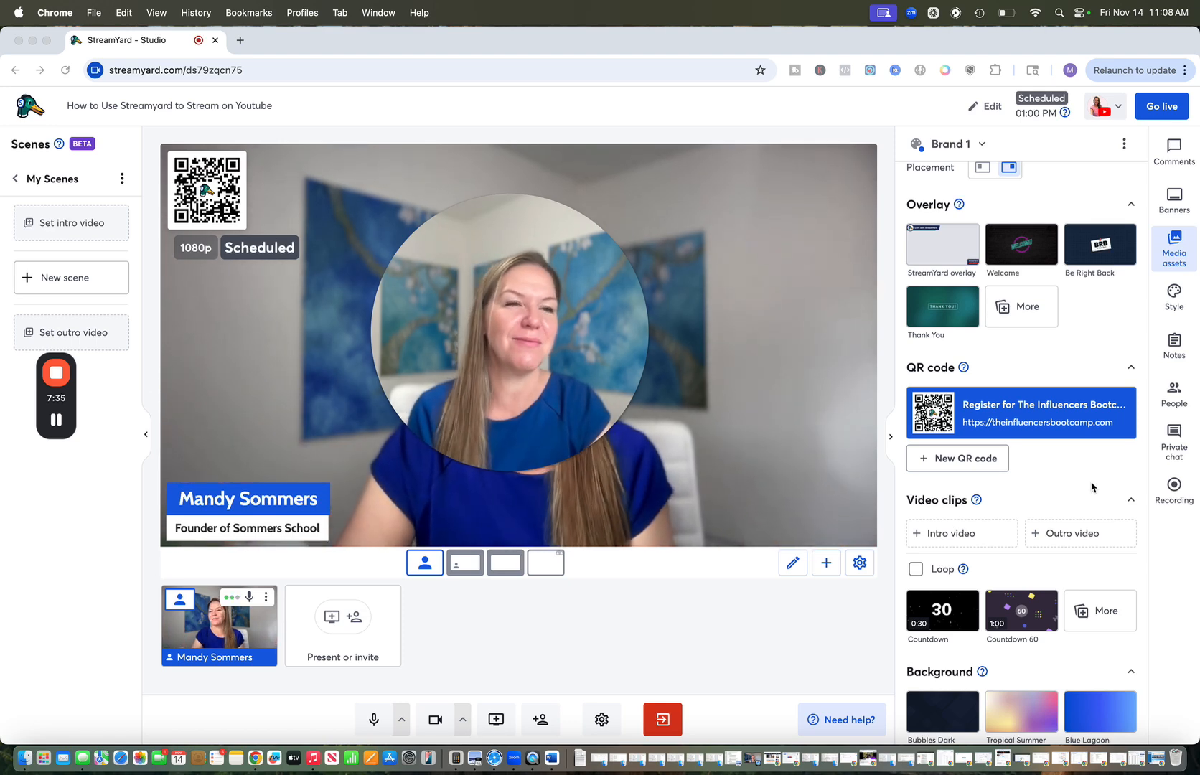
# - Review the studio's viewer comments, notes with teleprompter, people on stage with the guest invite link, and the banners
pyautogui.click(1181, 159)
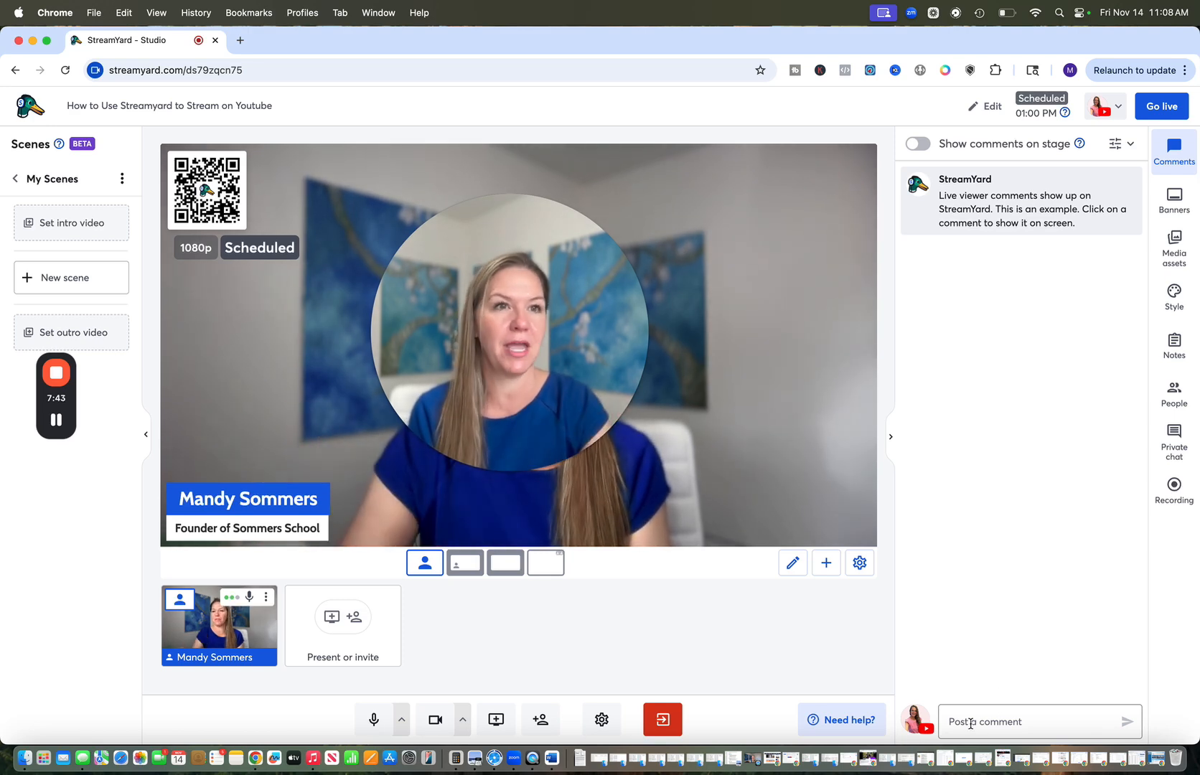
pyautogui.click(1179, 358)
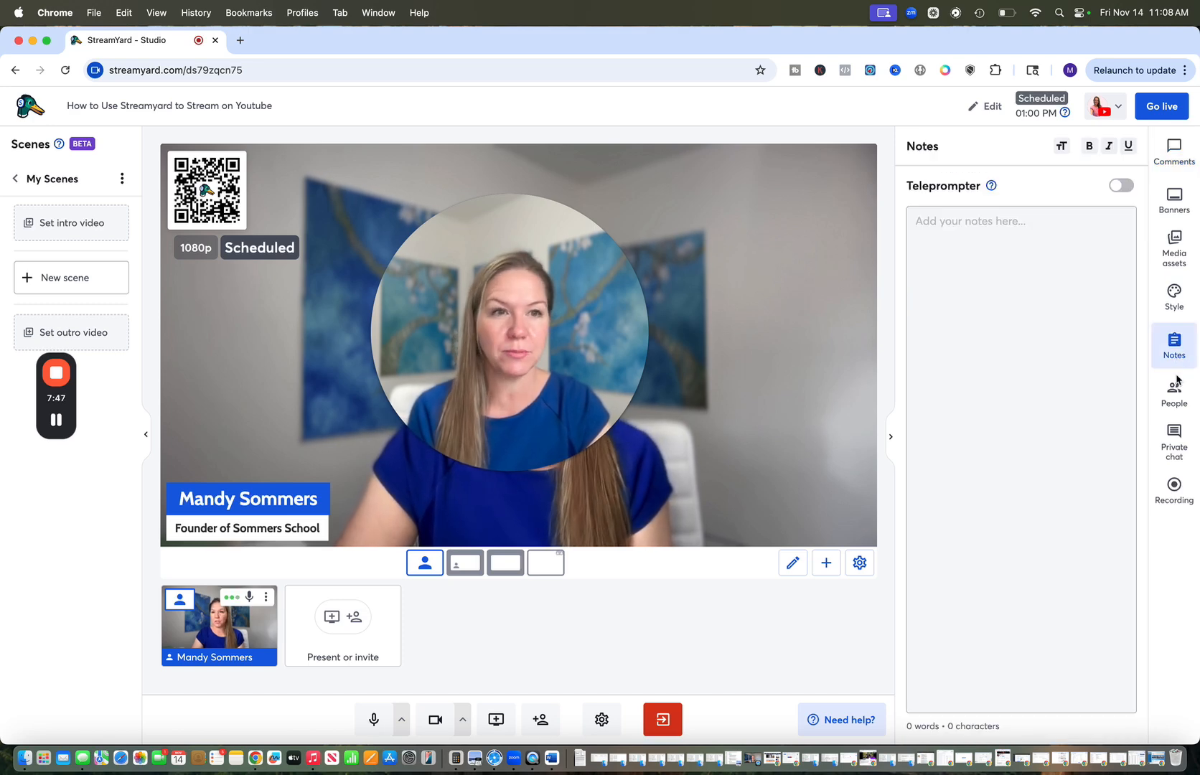
pyautogui.click(1174, 415)
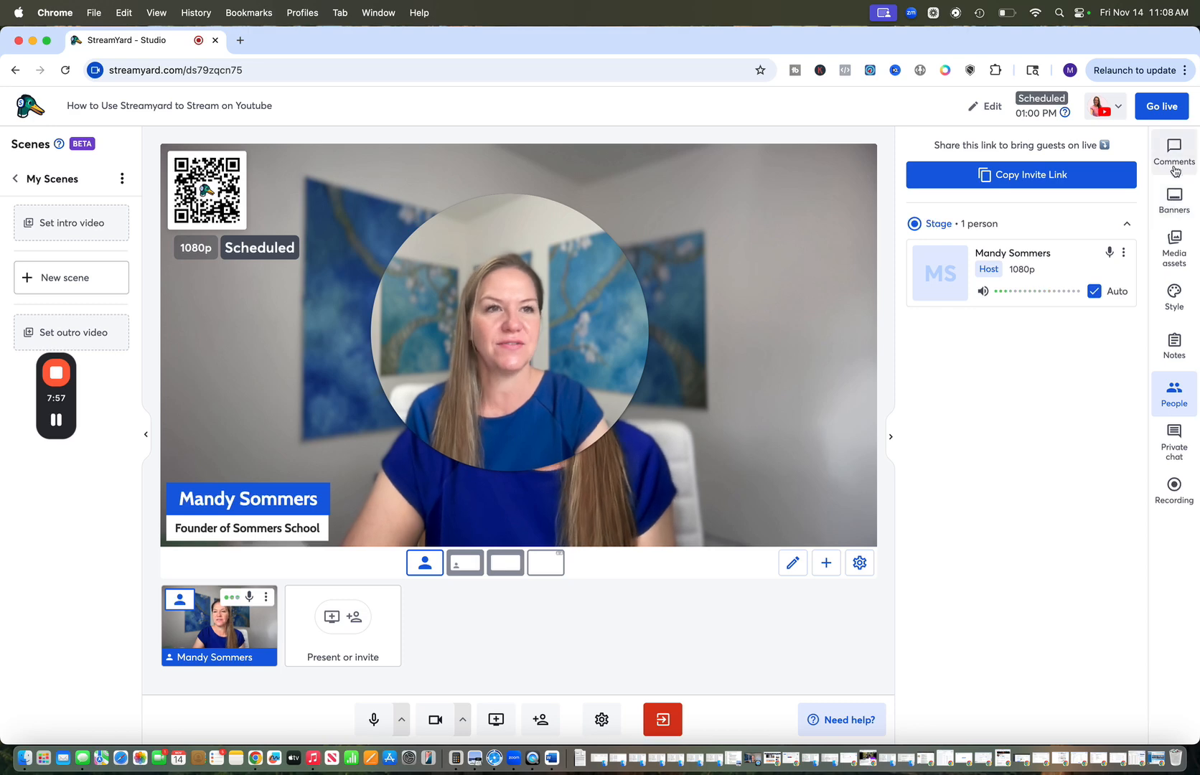
pyautogui.click(1184, 218)
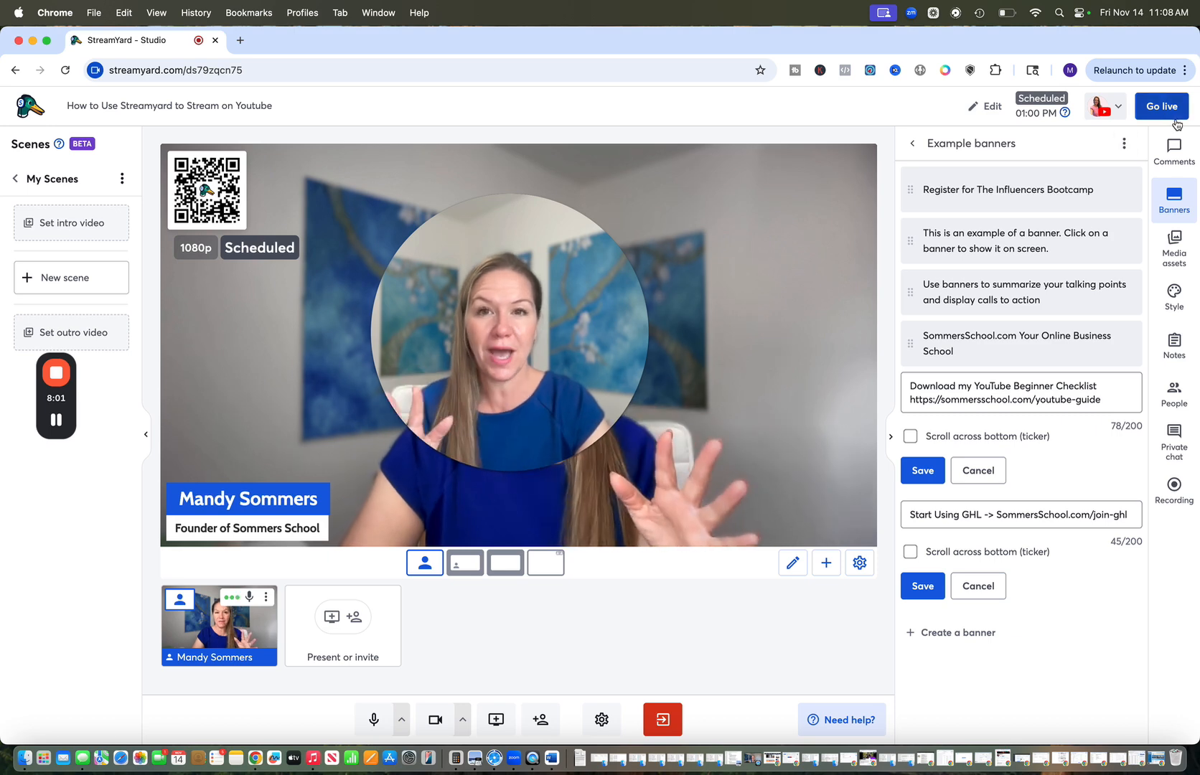
pyautogui.moveTo(509, 287); pyautogui.dragTo(739, 129)
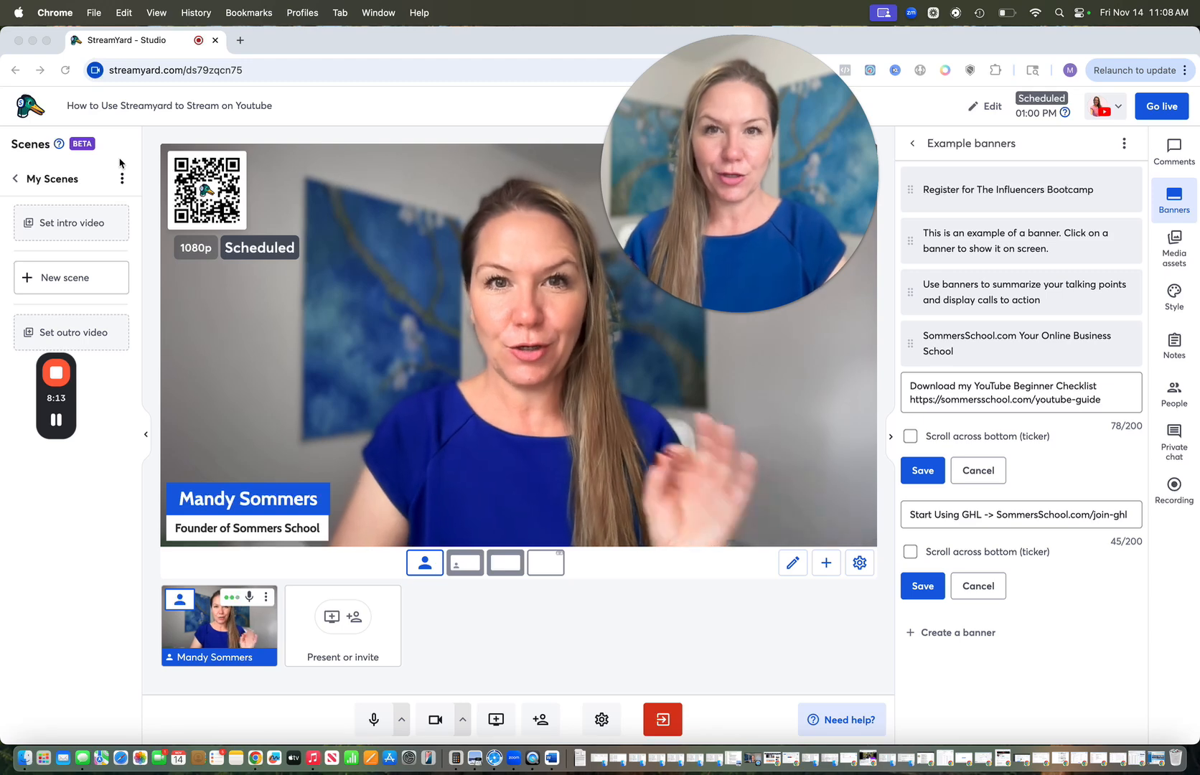
pyautogui.click(30, 180)
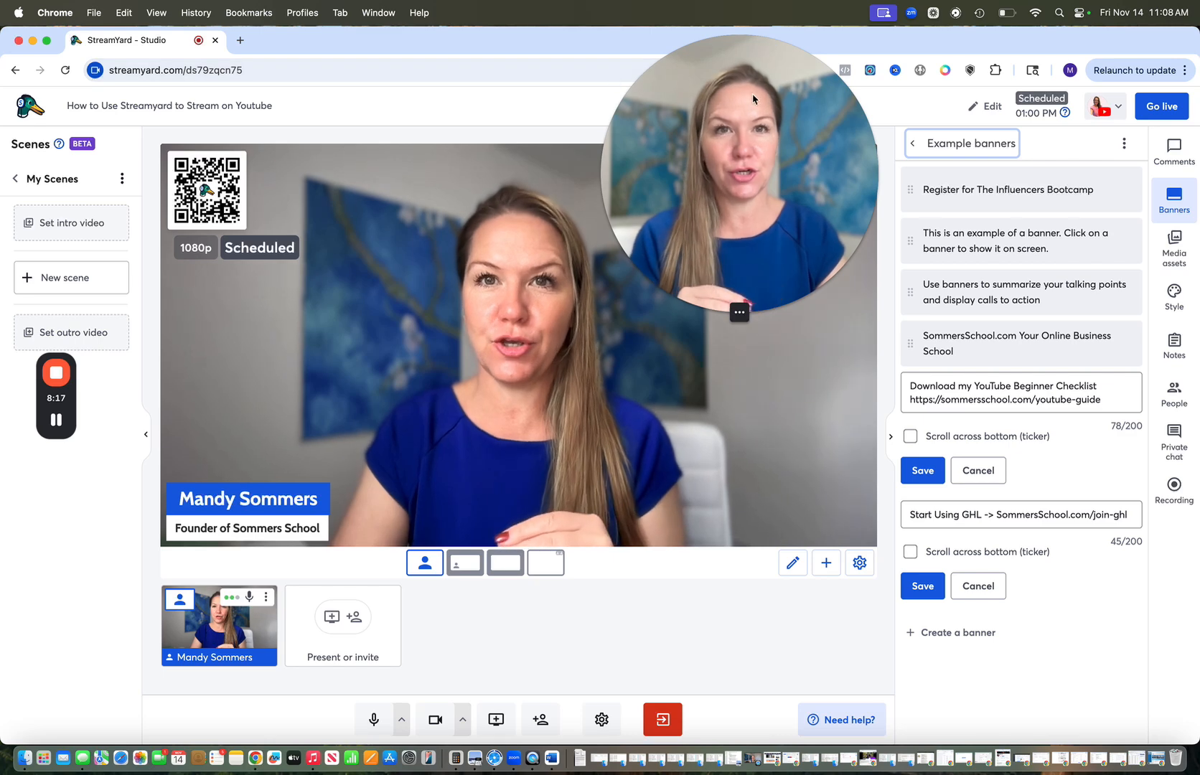
pyautogui.moveTo(752, 94); pyautogui.dragTo(759, 126)
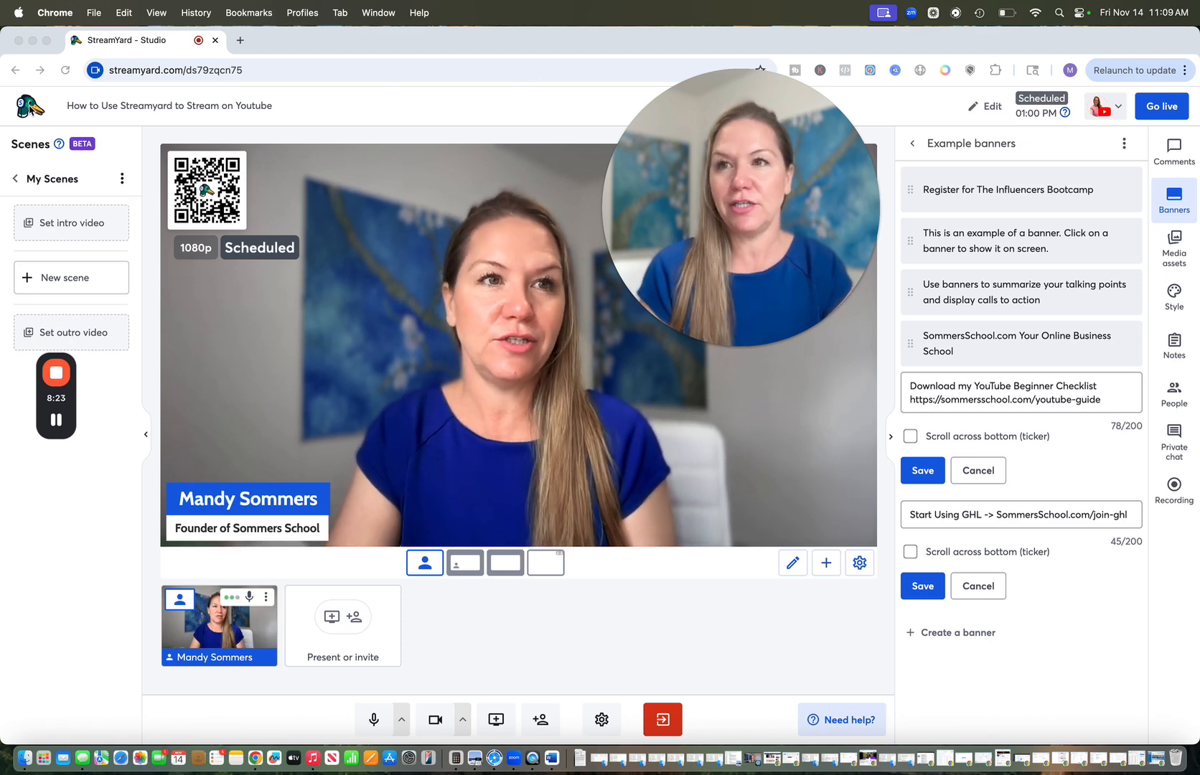
# - Return to the home page and create a recording titled "How to Use Streamyard" with local audio and video recording, without a reusable studio
pyautogui.click(15, 69)
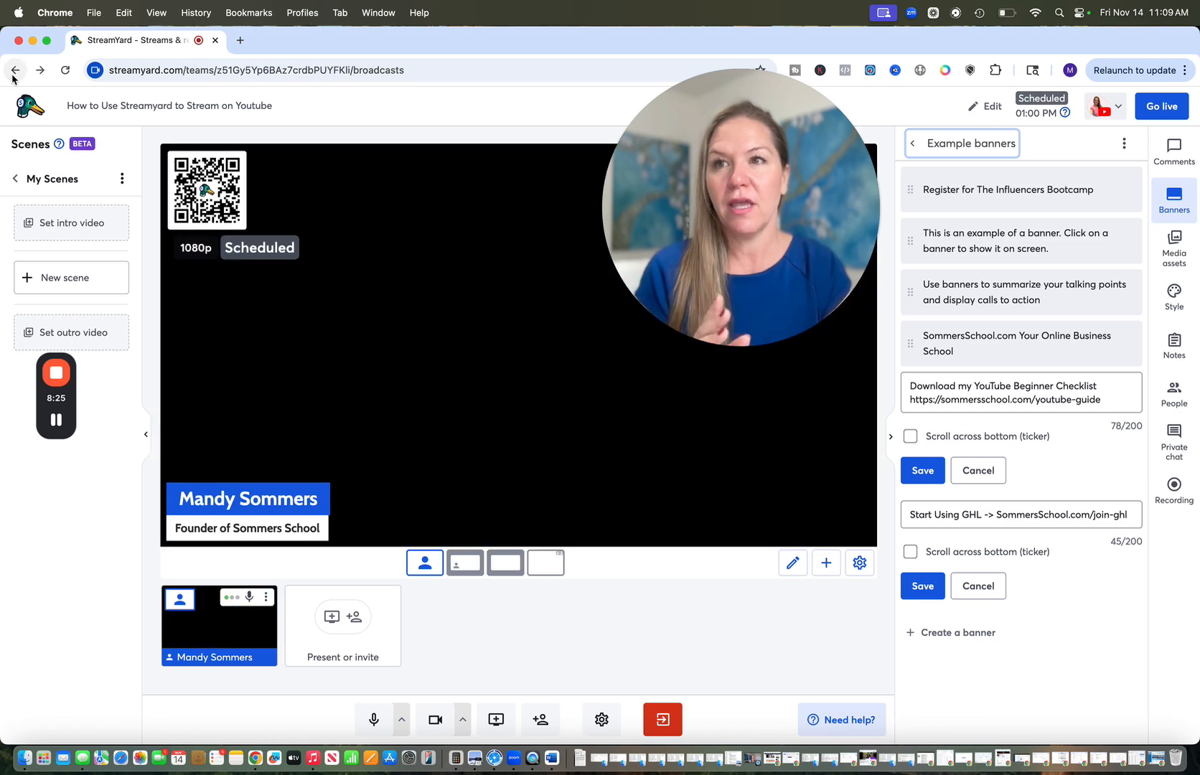
pyautogui.moveTo(821, 182); pyautogui.dragTo(1125, 136)
pyautogui.scroll(-1, 527, 419)
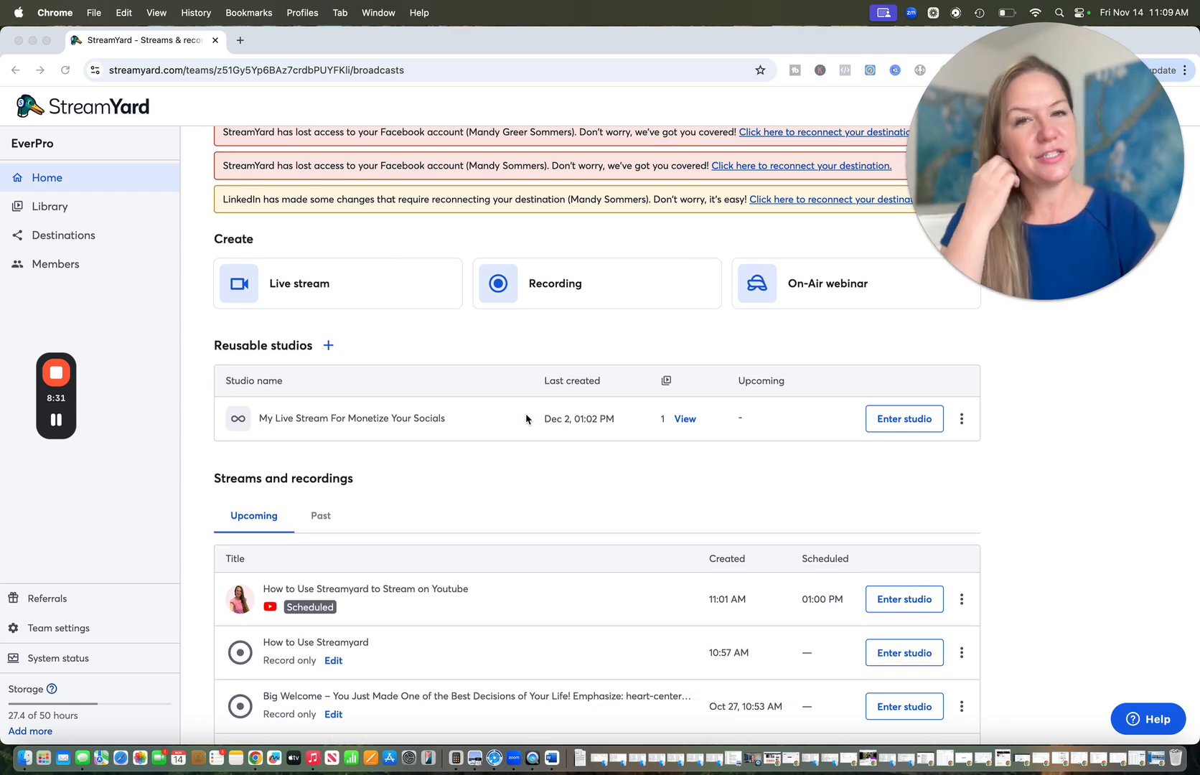
pyautogui.click(537, 290)
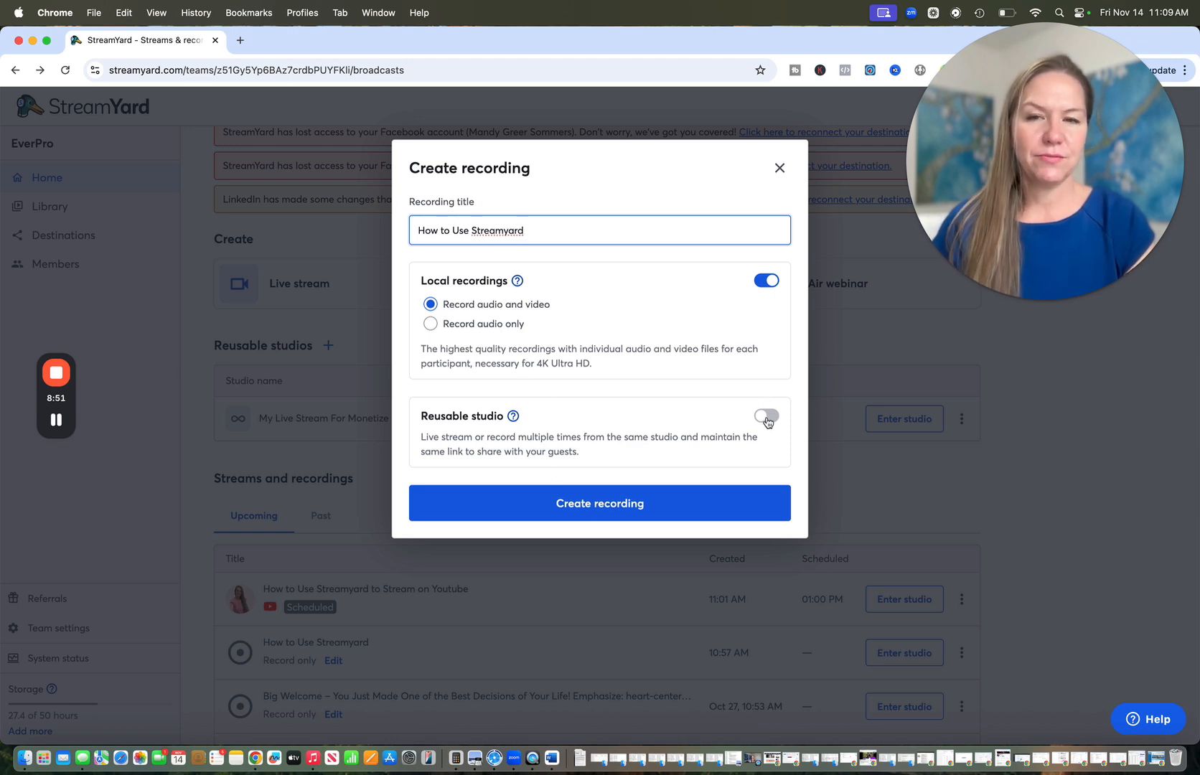
pyautogui.click(649, 508)
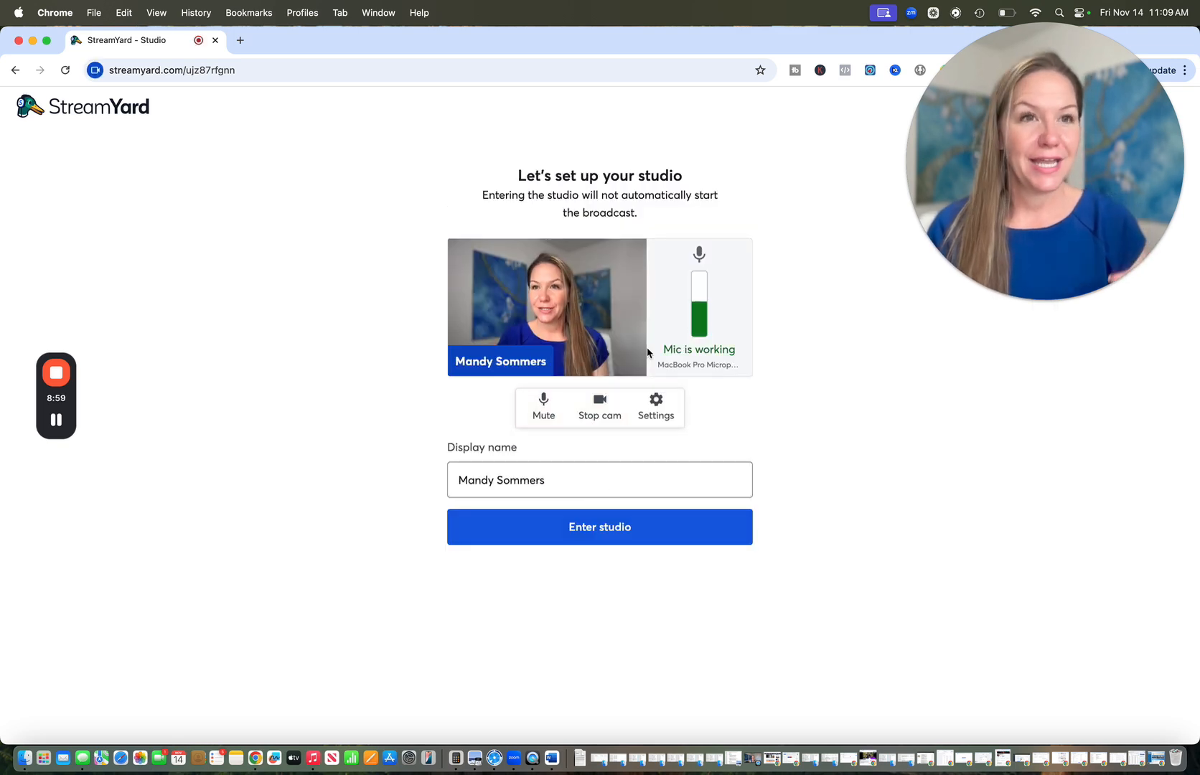
# - Enter the new recording's studio and add the webcam to the stage
pyautogui.click(586, 531)
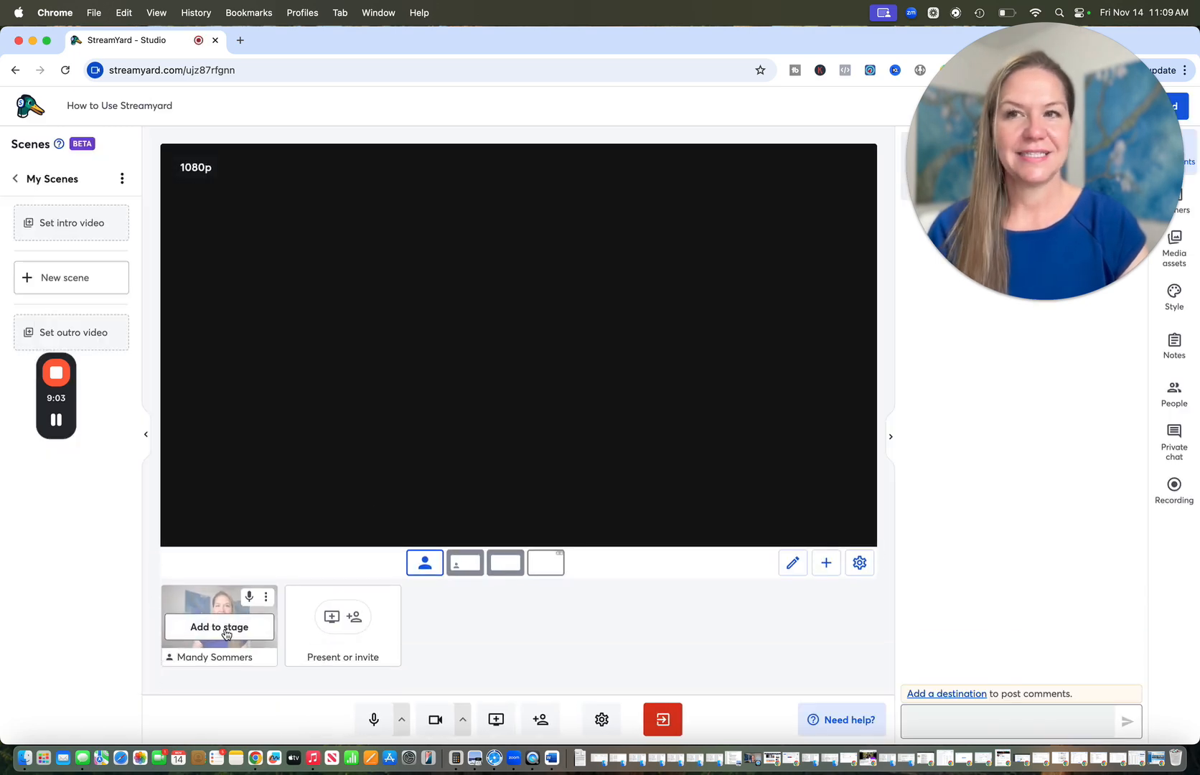
pyautogui.click(218, 628)
pyautogui.moveTo(995, 184); pyautogui.dragTo(596, 184)
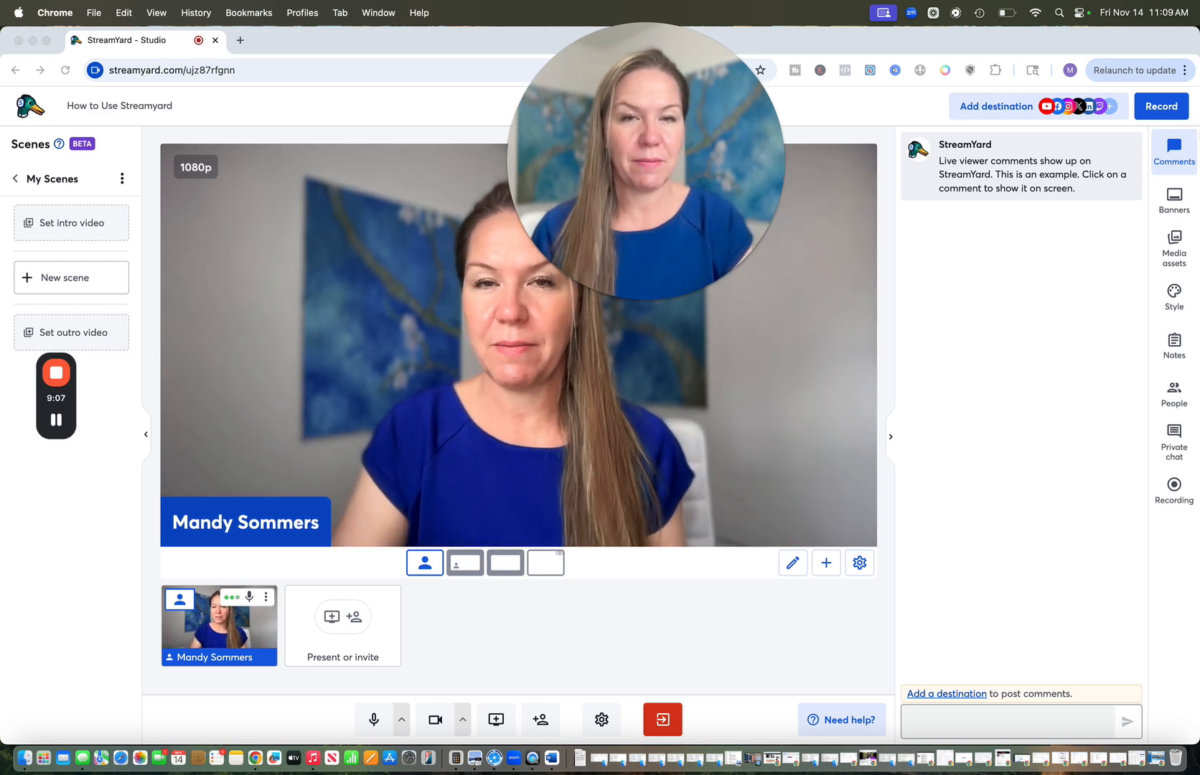
pyautogui.click(1045, 217)
pyautogui.moveTo(636, 153); pyautogui.dragTo(502, 275)
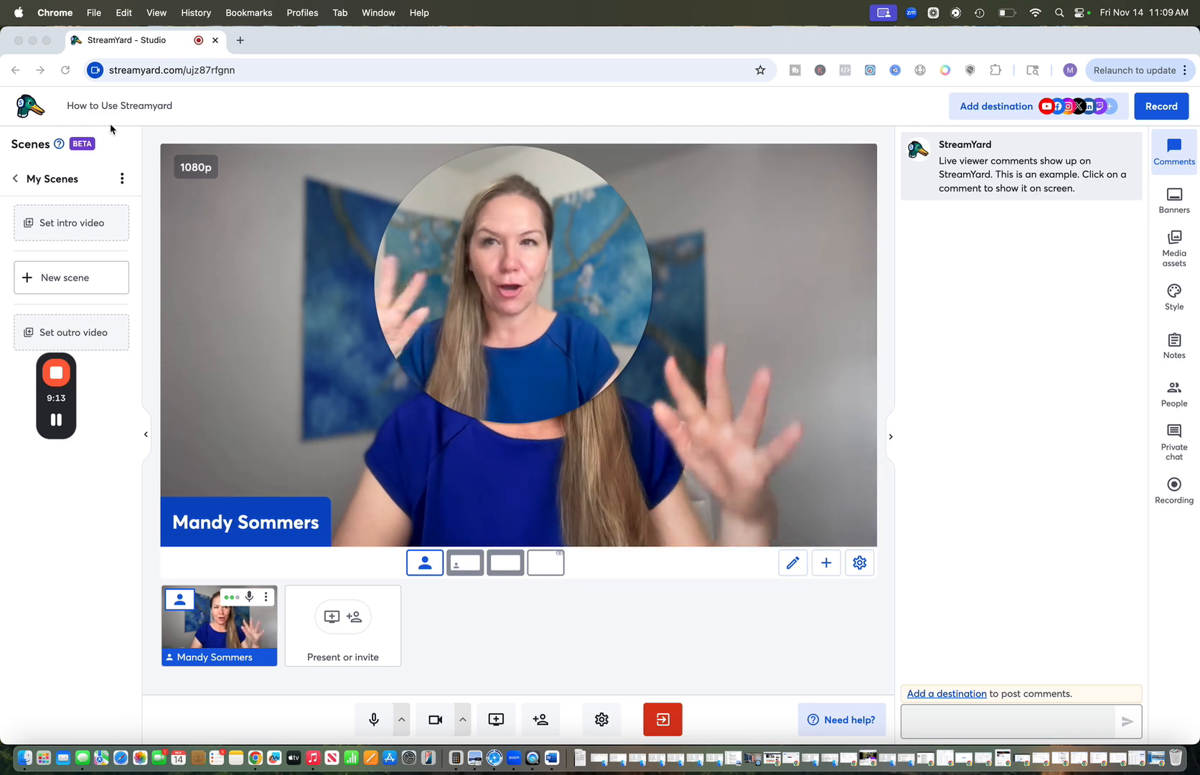
# - Leave the recording studio and open the 2:01 "Welcome to Sommers School — Where Creators Become CEOs" video from the library
pyautogui.click(15, 70)
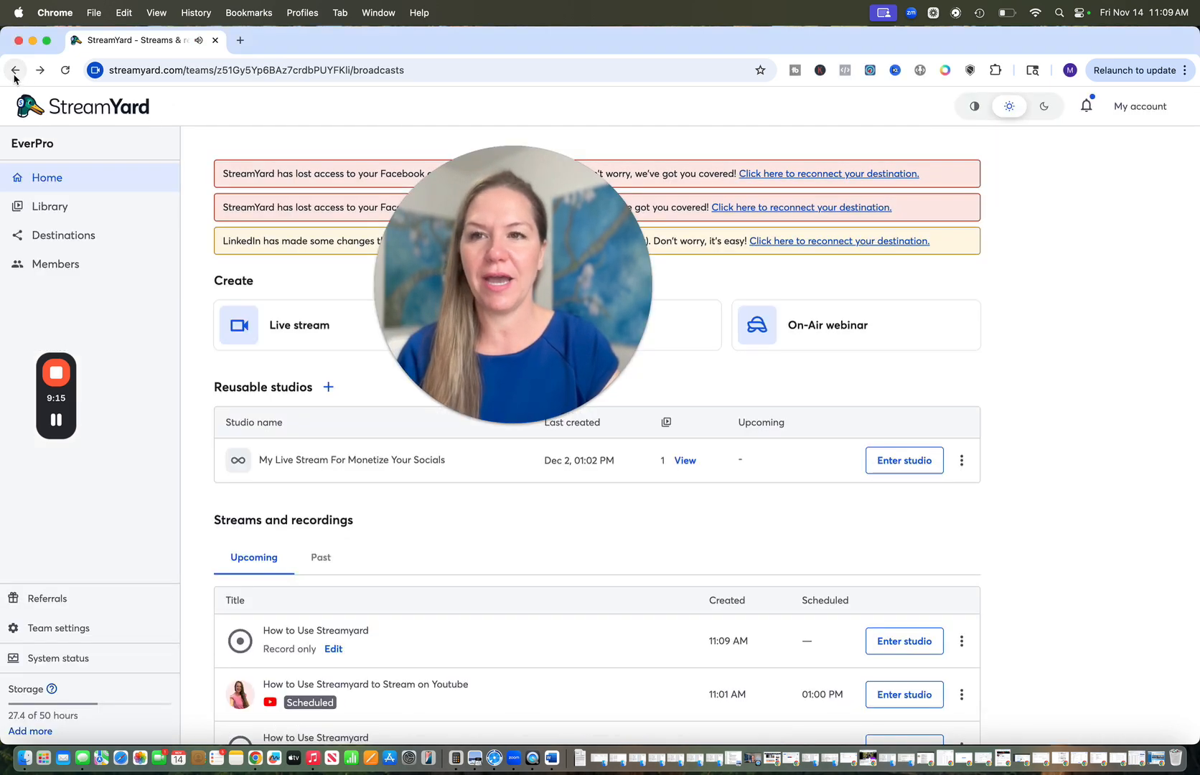
pyautogui.click(67, 209)
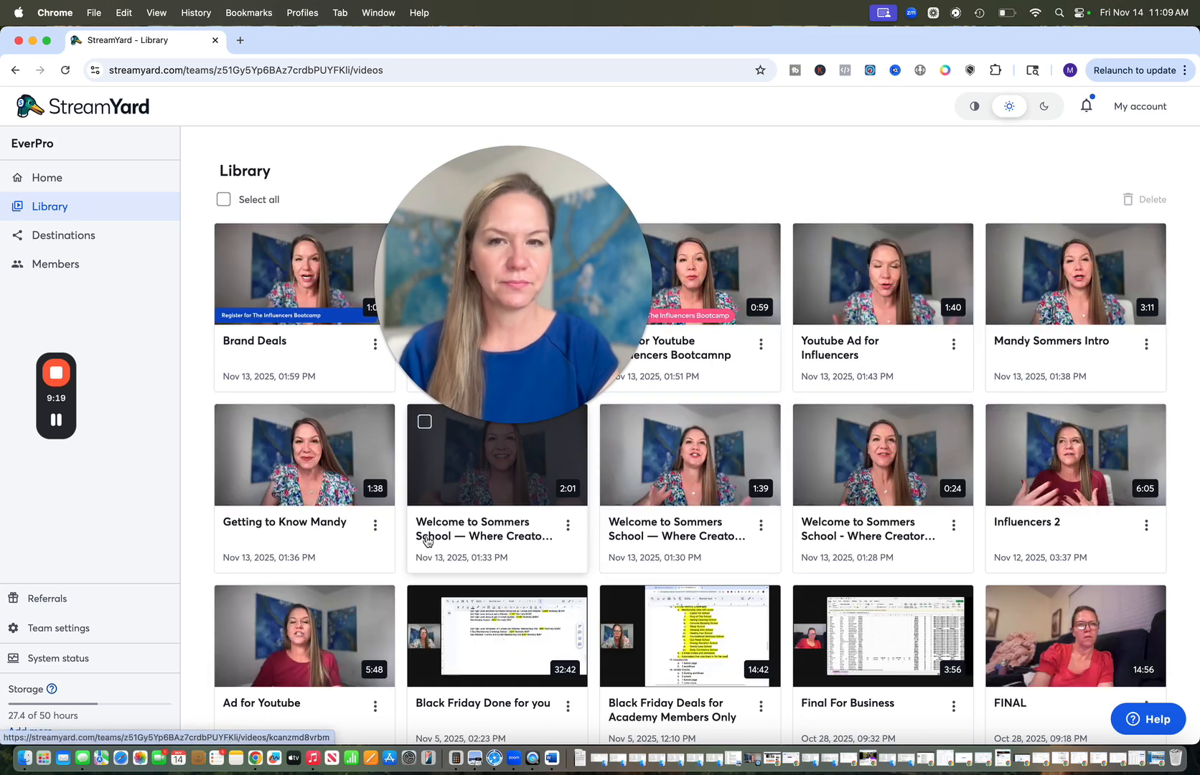
pyautogui.click(523, 530)
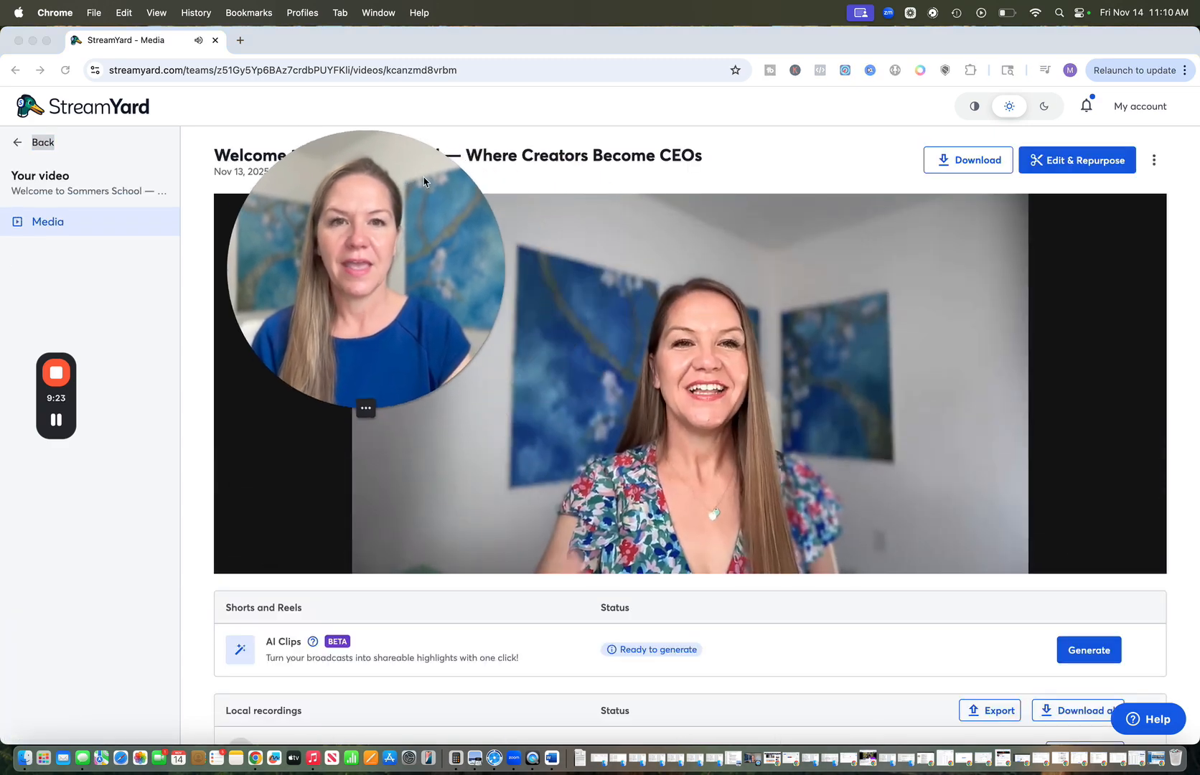
# - Preview the start of the video and review its AI Clips section and the download and export options of its local recordings
pyautogui.moveTo(424, 182); pyautogui.dragTo(414, 176)
pyautogui.click(784, 402)
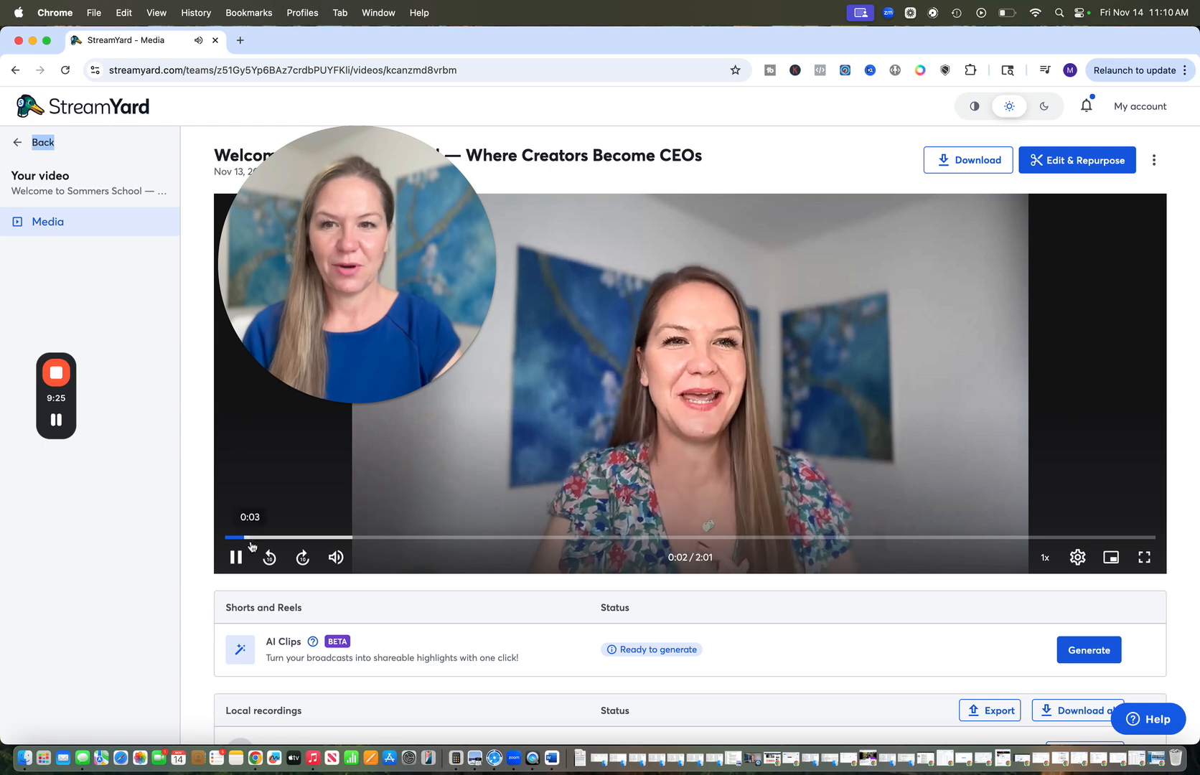
pyautogui.click(236, 557)
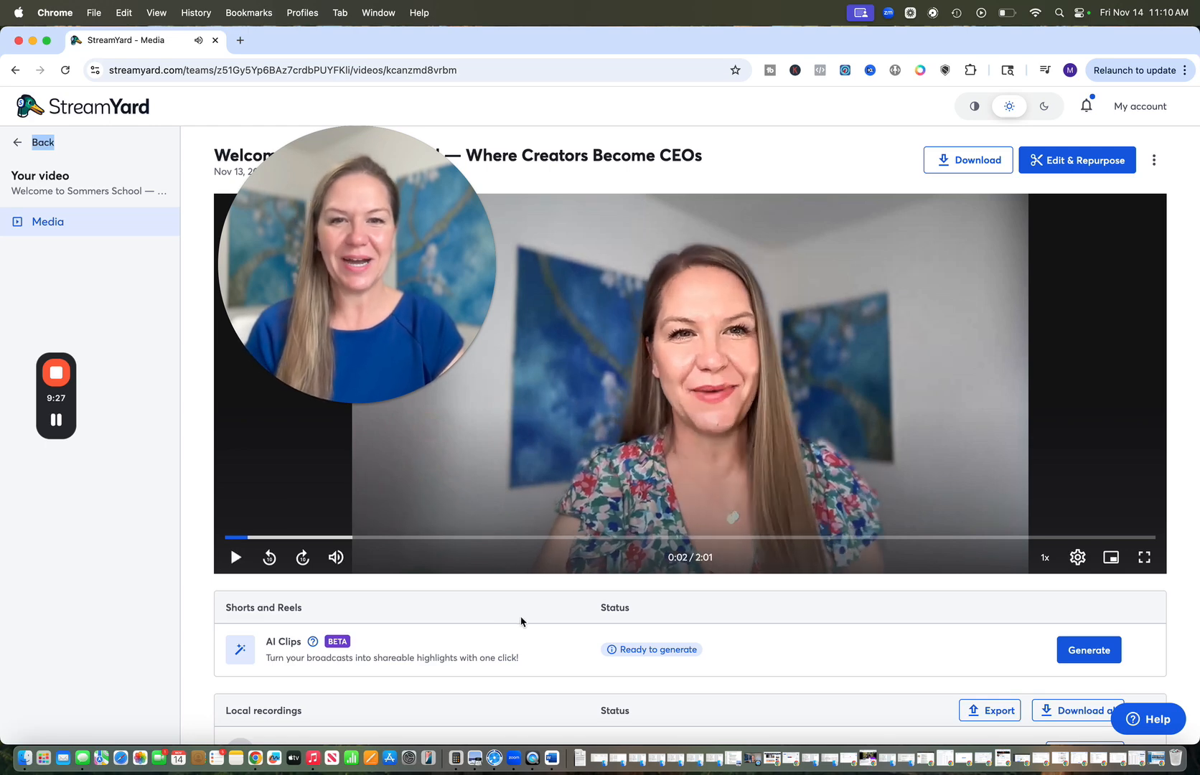
pyautogui.scroll(-2, 521, 621)
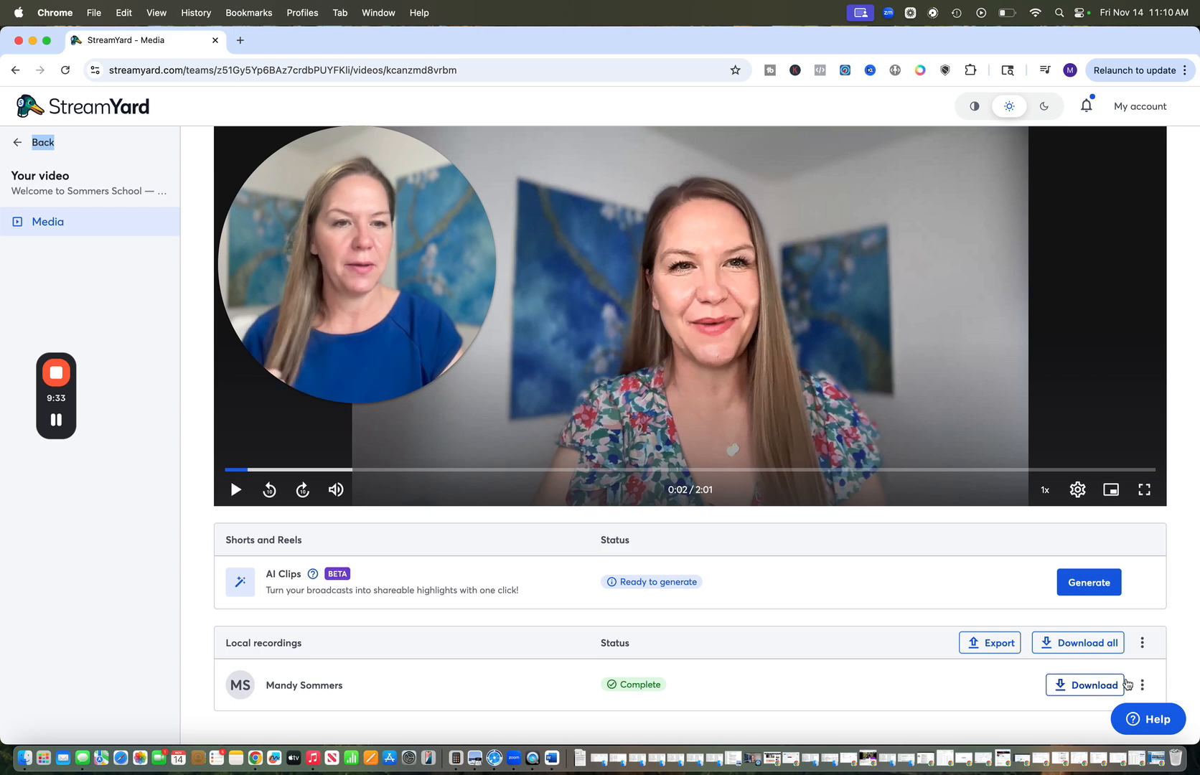
pyautogui.click(1141, 686)
pyautogui.click(1141, 686)
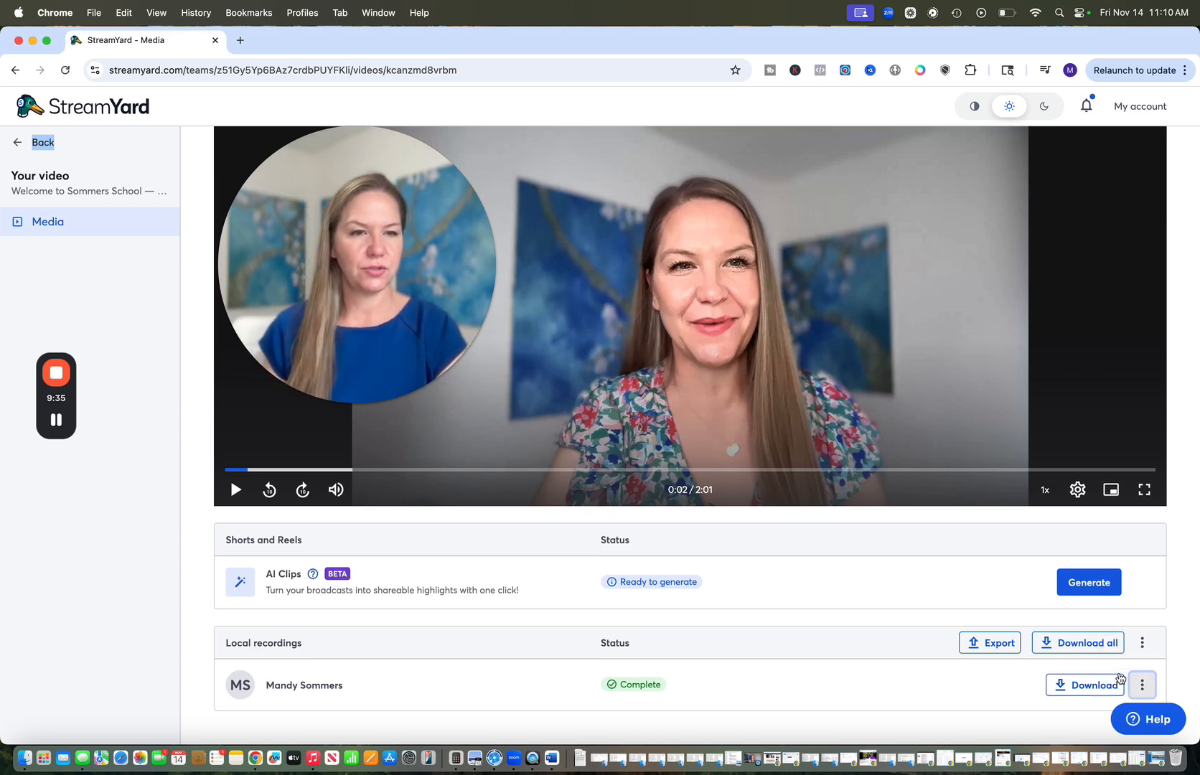
pyautogui.click(1144, 643)
pyautogui.click(889, 429)
pyautogui.click(360, 463)
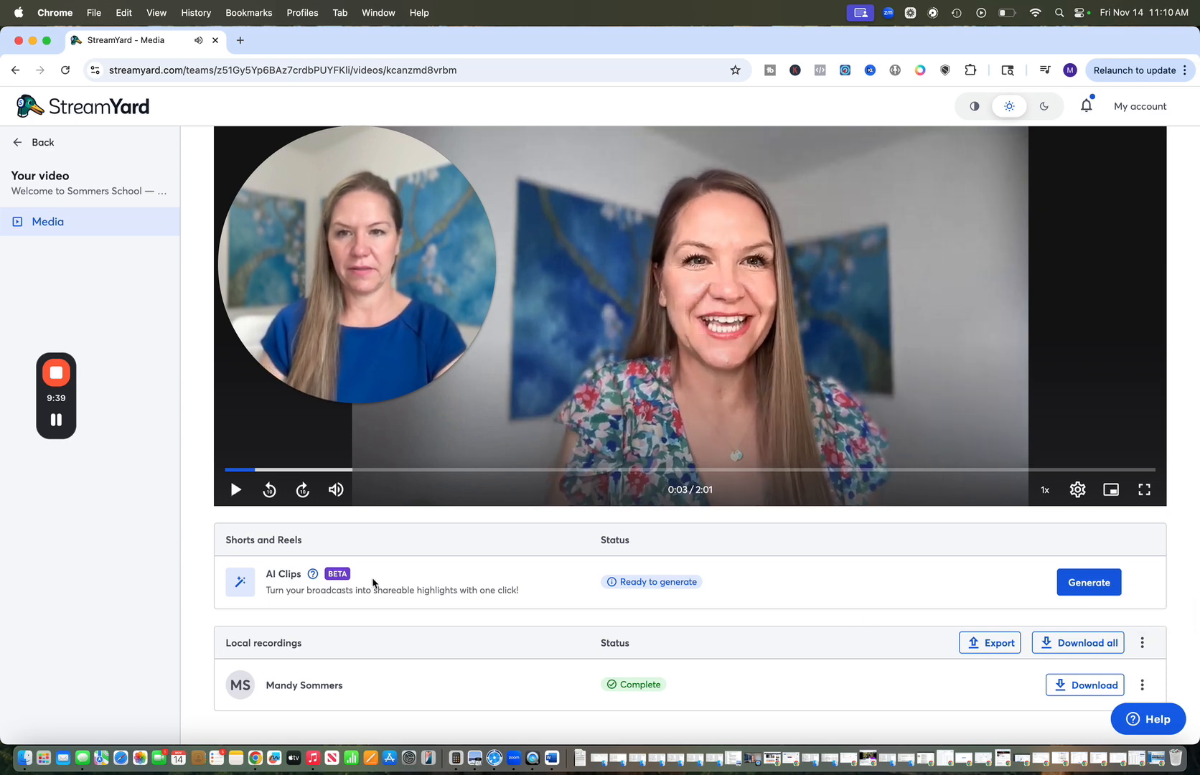
pyautogui.scroll(2, 790, 268)
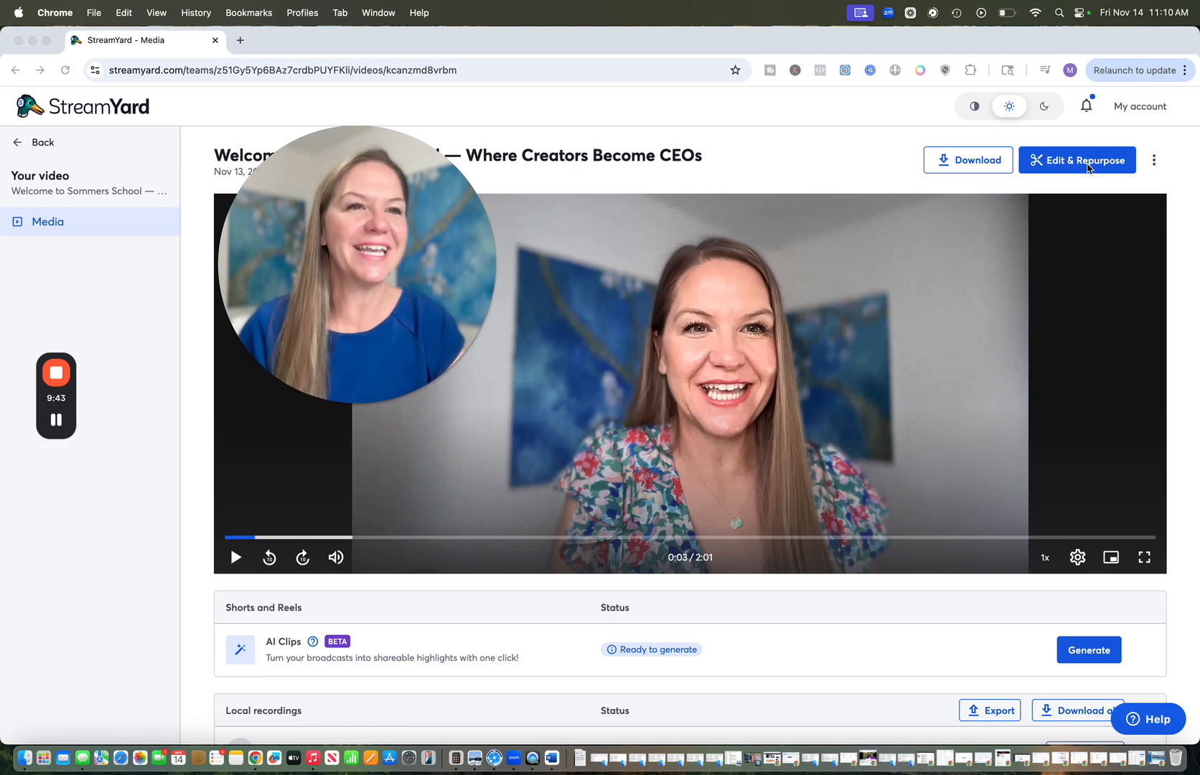
# - Open the video for editing and repurposing in the Videos (16:9) format
pyautogui.click(1080, 160)
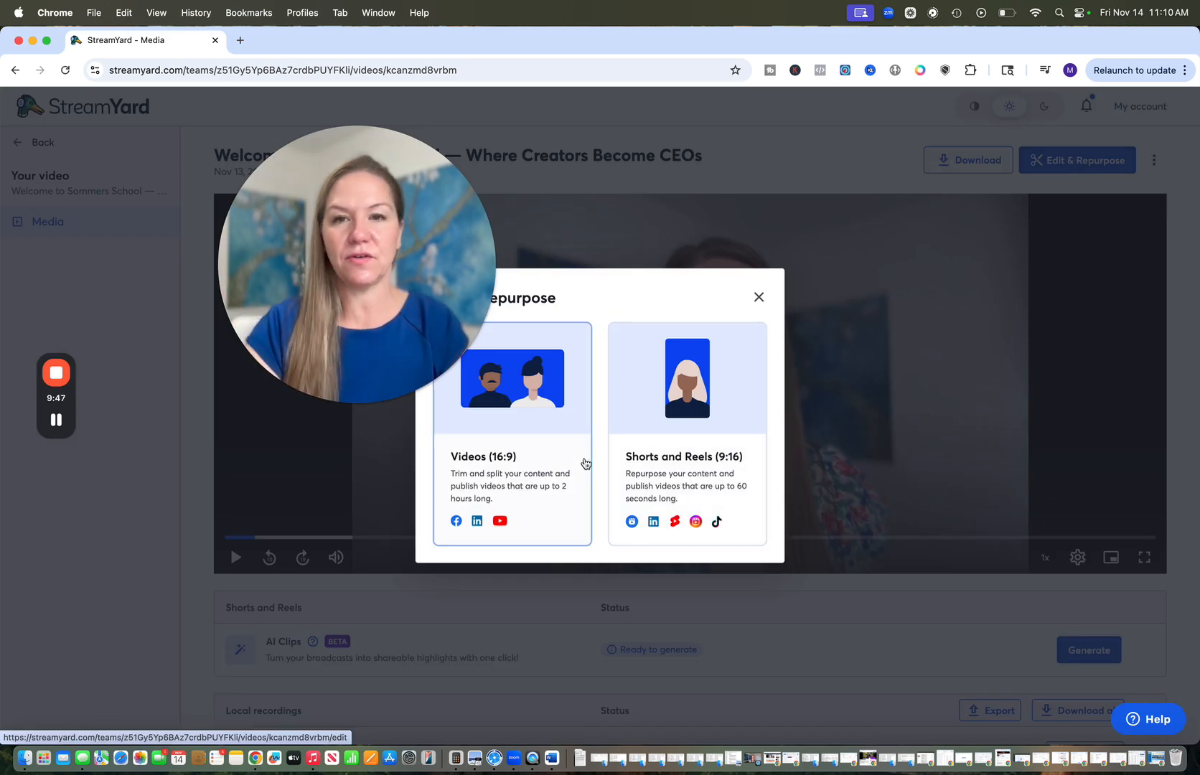
pyautogui.click(526, 474)
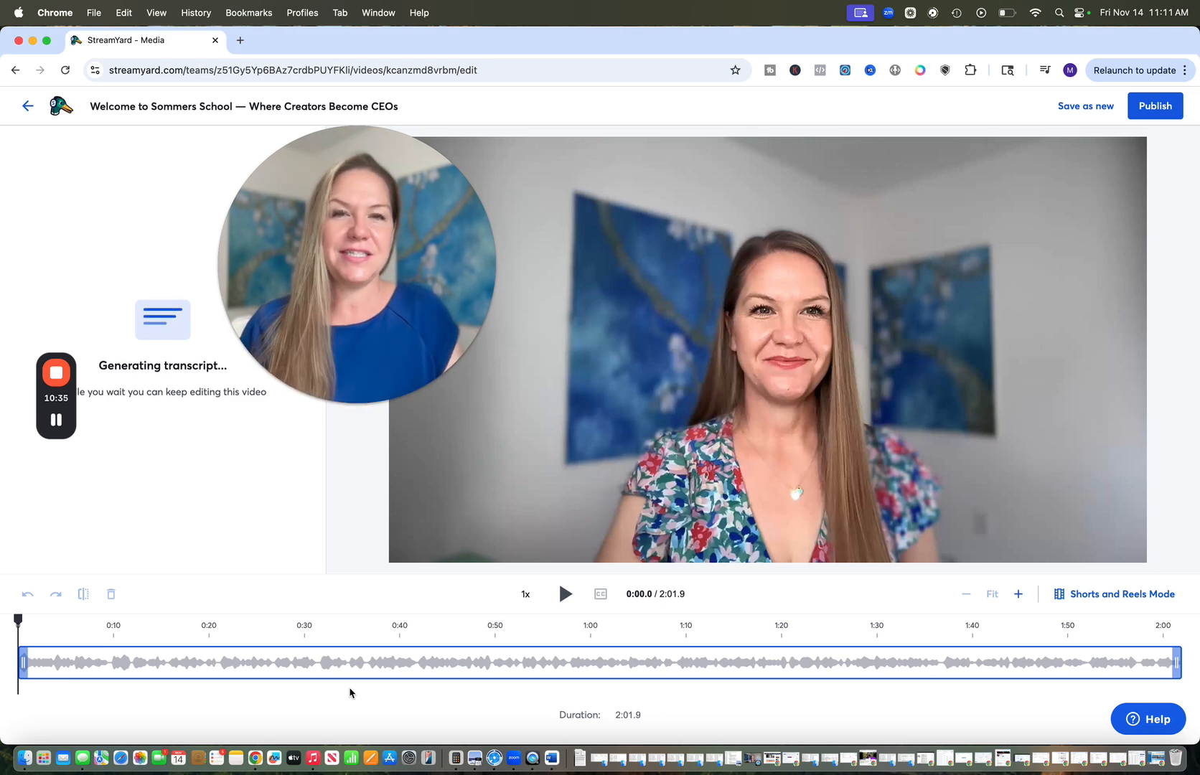
pyautogui.moveTo(46, 399)
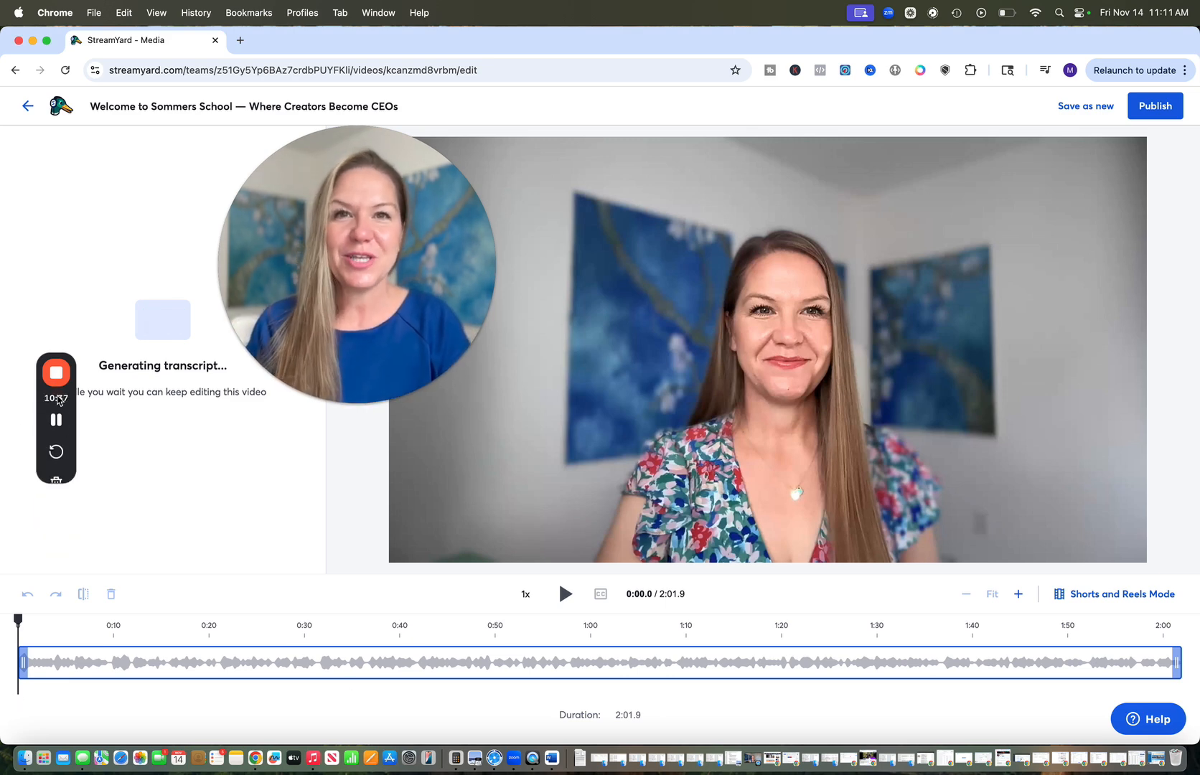